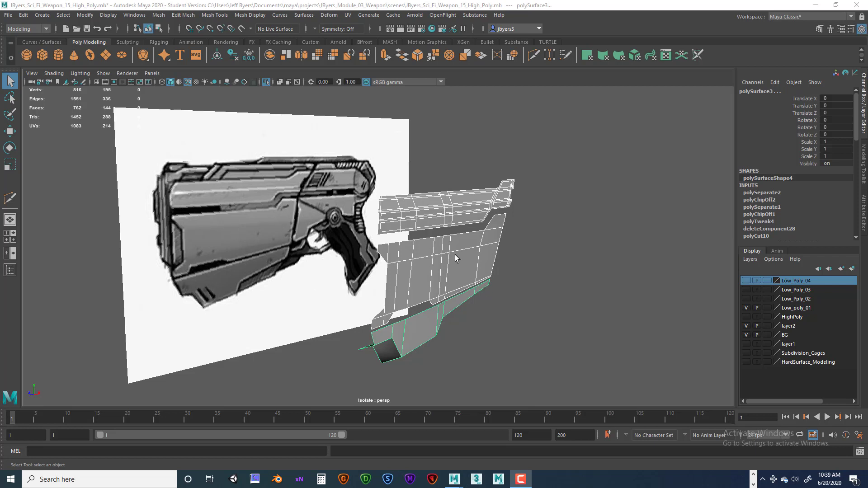
Turn off isolation of the side panels to show the whole pistol model alongside the reference image.
left_click_drag(455, 254, 444, 246, "alt")
mouse_move(444, 245)
middle_mouse_down("alt")
mouse_move(431, 238)
mouse_move(440, 237)
middle_mouse_up("alt")
left_click_drag(440, 237, 446, 243, "alt")
right_click_drag(461, 254, 397, 246, "alt")
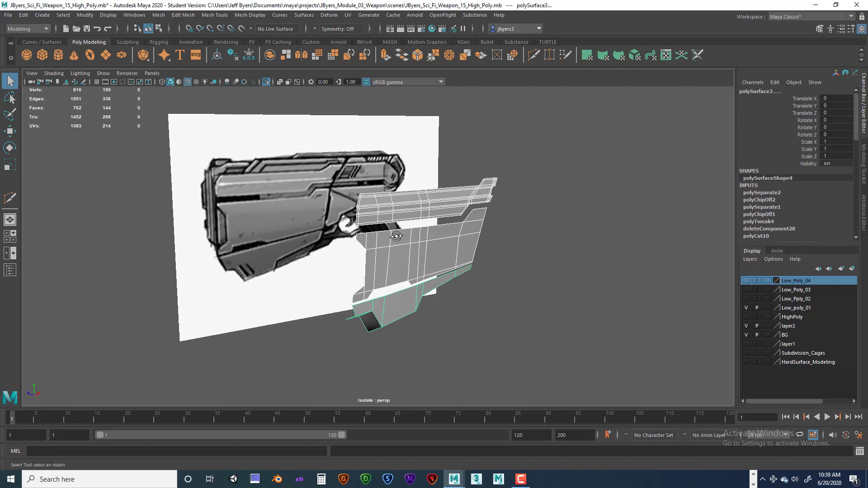
left_click_drag(396, 236, 402, 238, "alt")
middle_click_drag(402, 229, 402, 230, "alt")
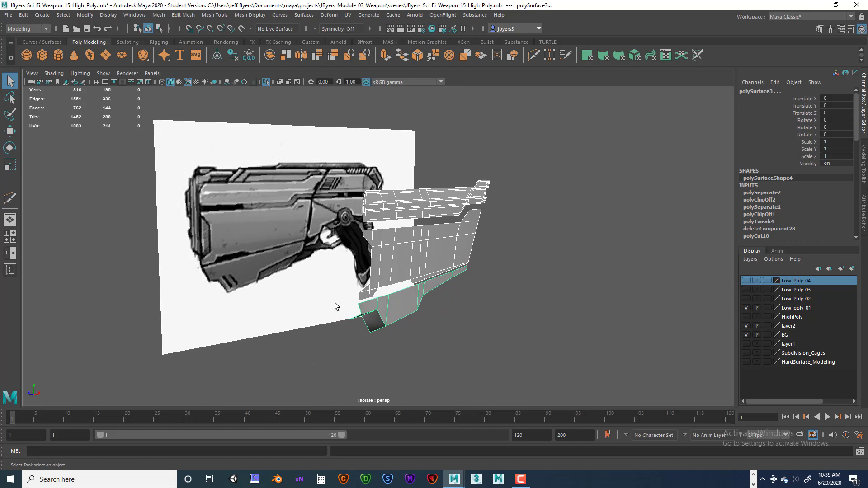
left_click(224, 220)
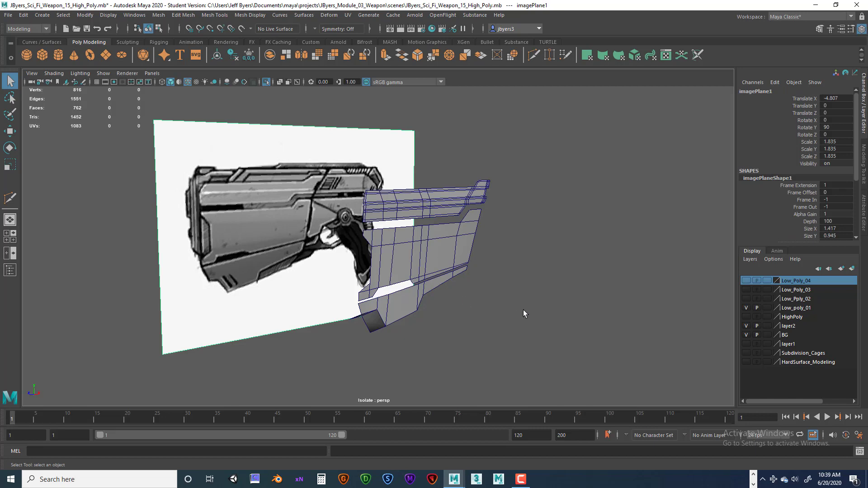
key("ctrl+1")
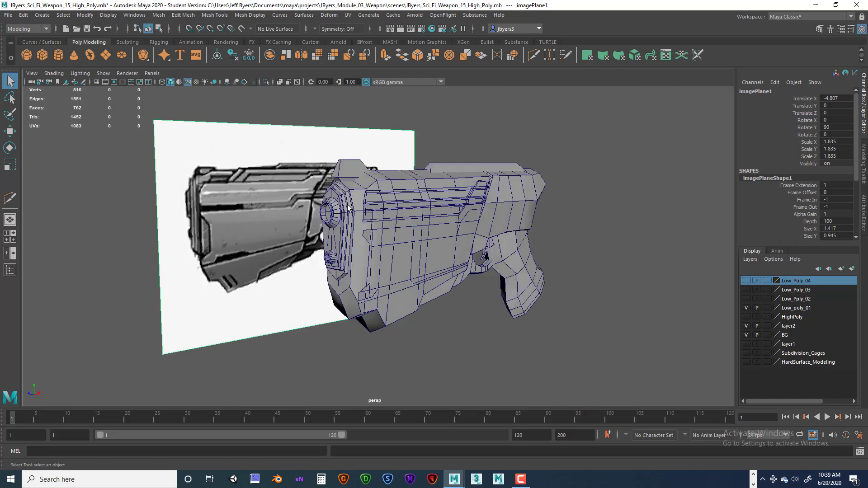
Isolate the upper side panel to inspect its edge layout, and bring the rest of the pistol back.
left_click(387, 198)
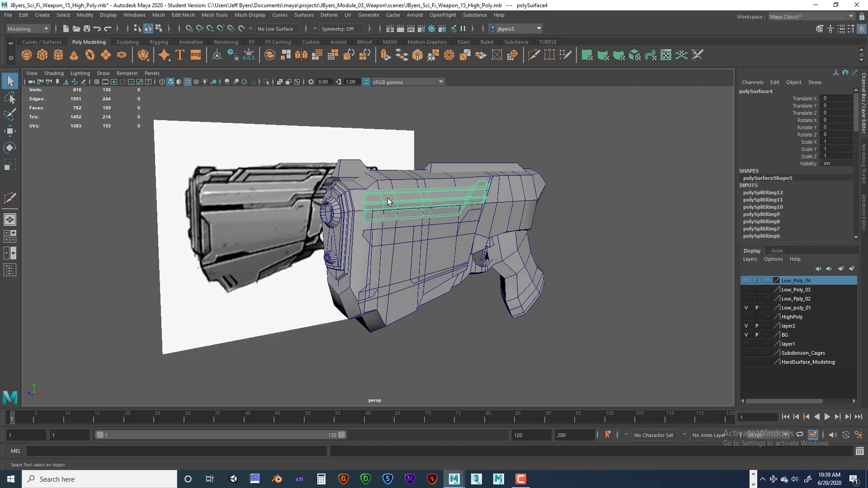
key("ctrl+1")
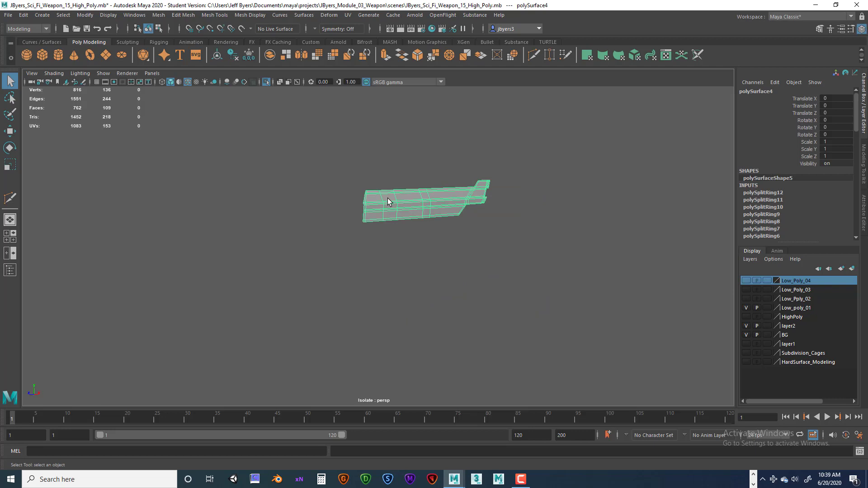
key("f")
left_click_drag(381, 237, 405, 235, "alt")
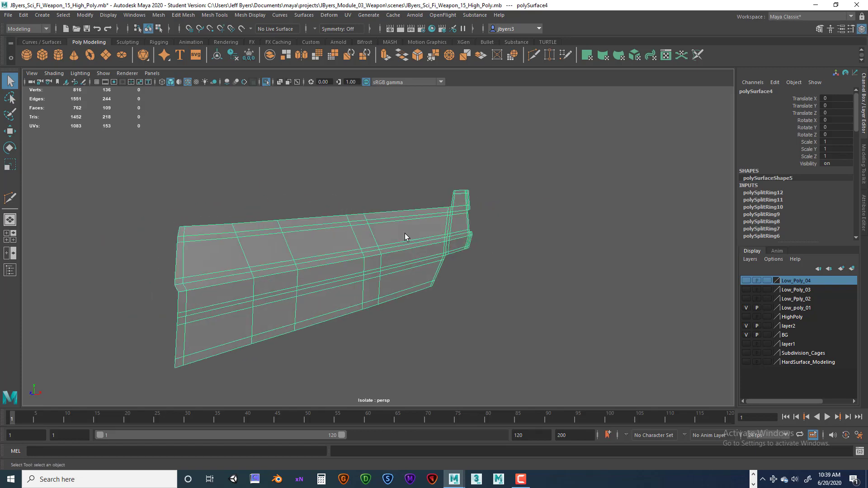
key("ctrl+1")
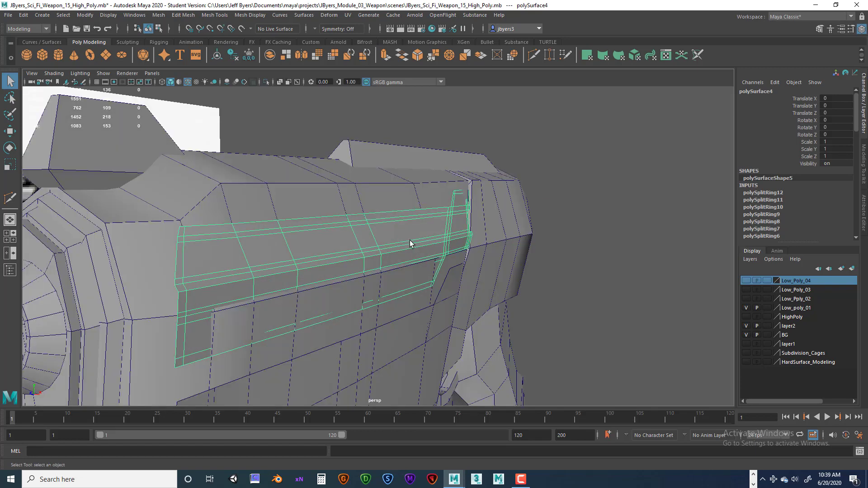
Select the upper, middle and lower side panels together with the reference image plane.
scroll(391, 240, "up", 3)
scroll(391, 240, "down", 3)
left_click_drag(397, 229, 382, 229, "alt")
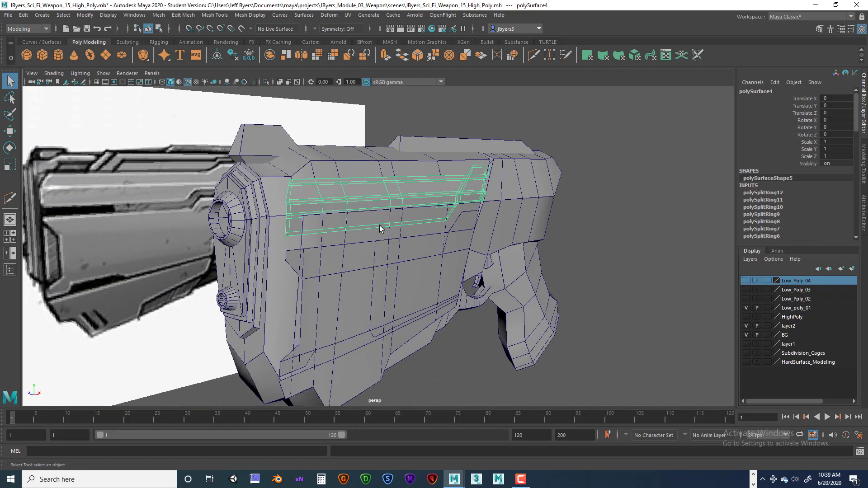
left_click(362, 367, "shift")
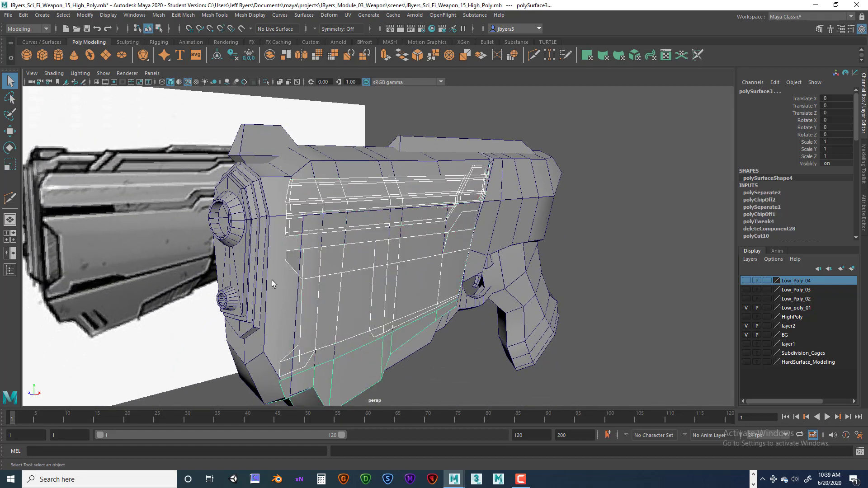
mouse_move(105, 193)
left_mouse_down("alt")
mouse_move(123, 192)
mouse_move(104, 207)
left_mouse_up("alt")
scroll(123, 191, "down", 3)
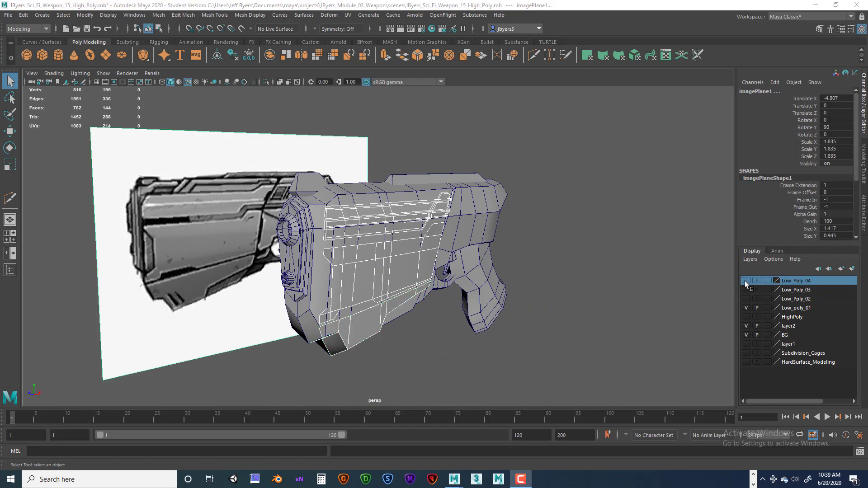
Switch the BG layer to reference display to make the image plane unselectable, and restore its normal display.
left_click(766, 335)
left_click(767, 335)
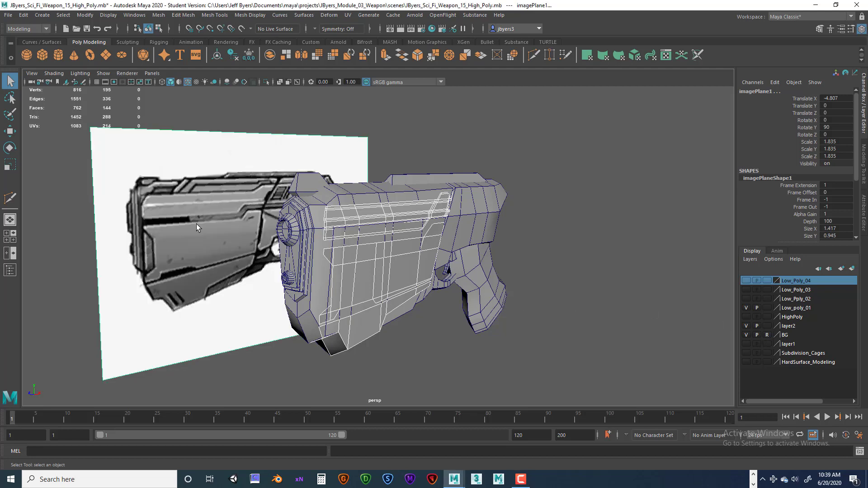
left_click(88, 189)
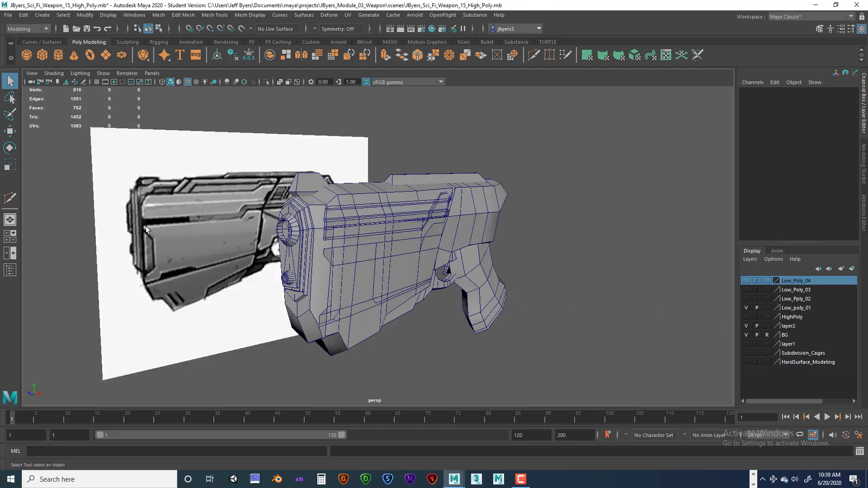
left_click(767, 336)
Select the reference image plane and the upper, middle and lower side panels, and isolate them.
left_click(87, 144)
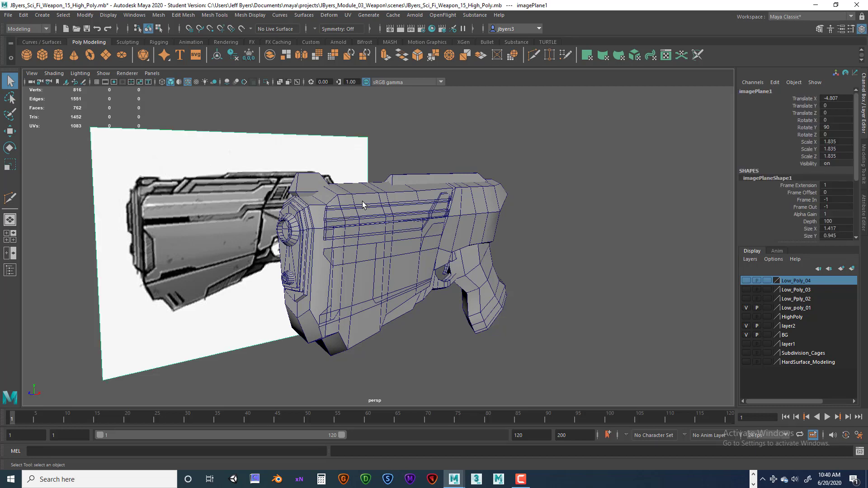
left_click(367, 224)
left_click(365, 295, "shift")
left_click(367, 320, "shift")
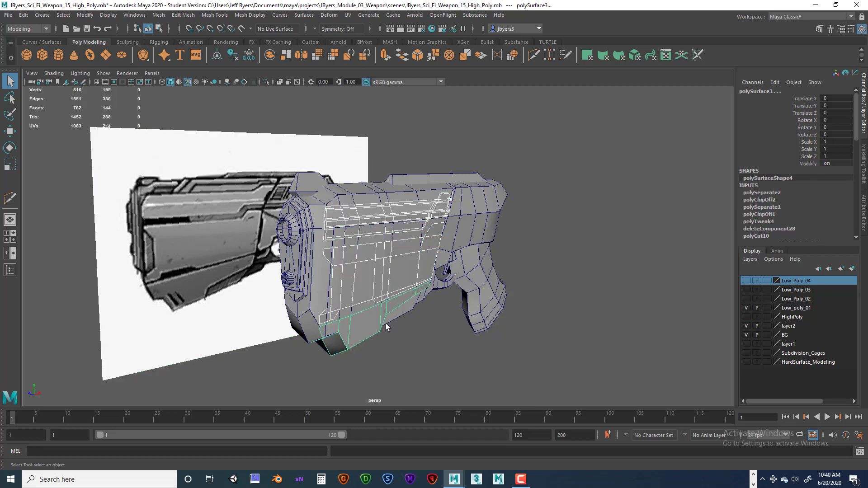
key("ctrl+1")
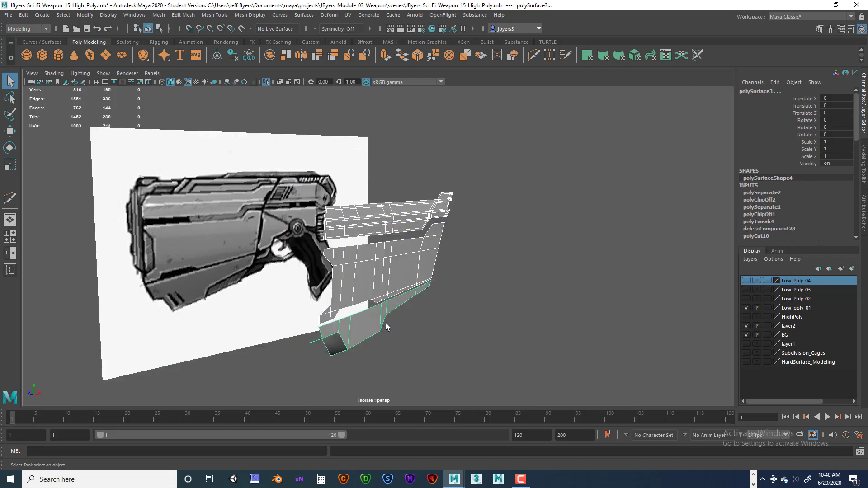
Switch to the side view and compare the isolated side panels with the whole pistol over the reference image.
scroll(471, 261, "down", 1)
left_click_drag(474, 267, 470, 224, "alt")
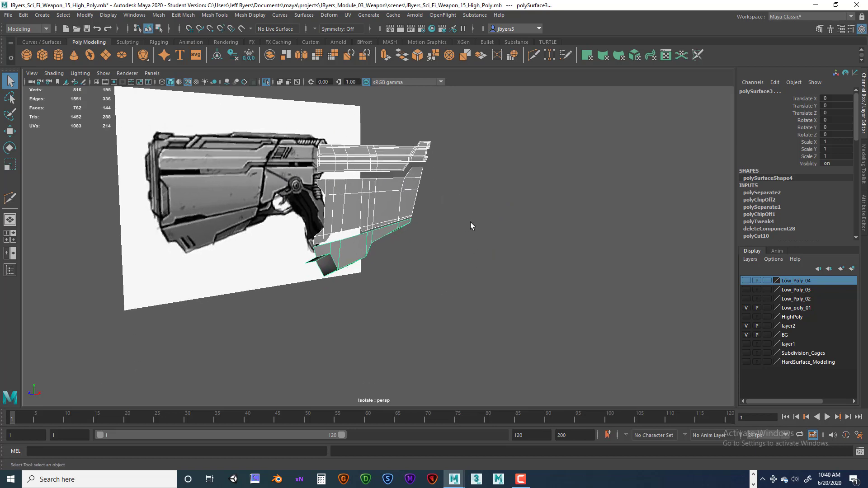
key("space")
key("space")
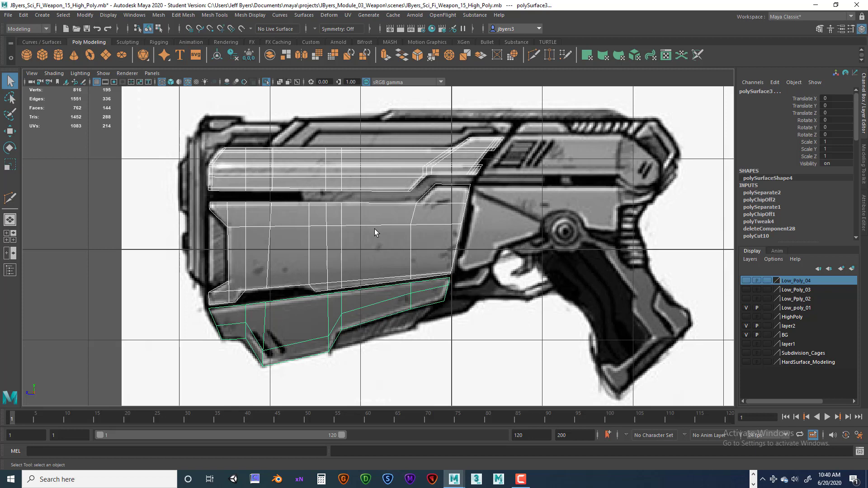
key("ctrl+1")
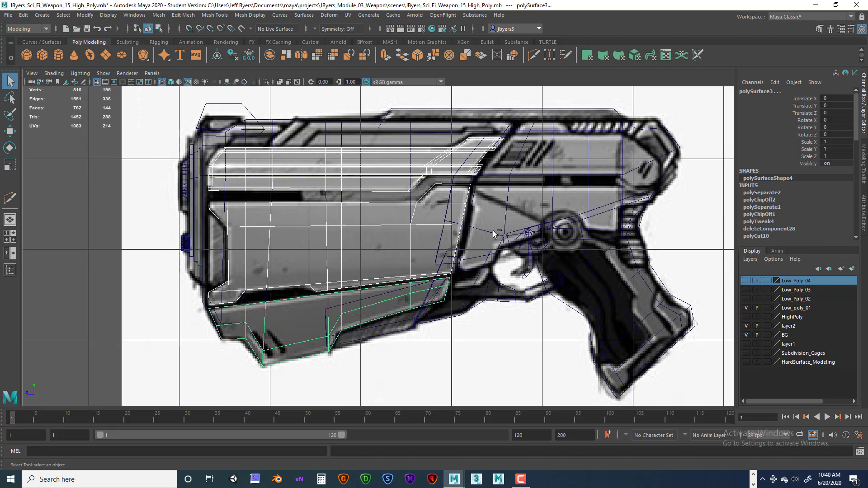
key("ctrl+1")
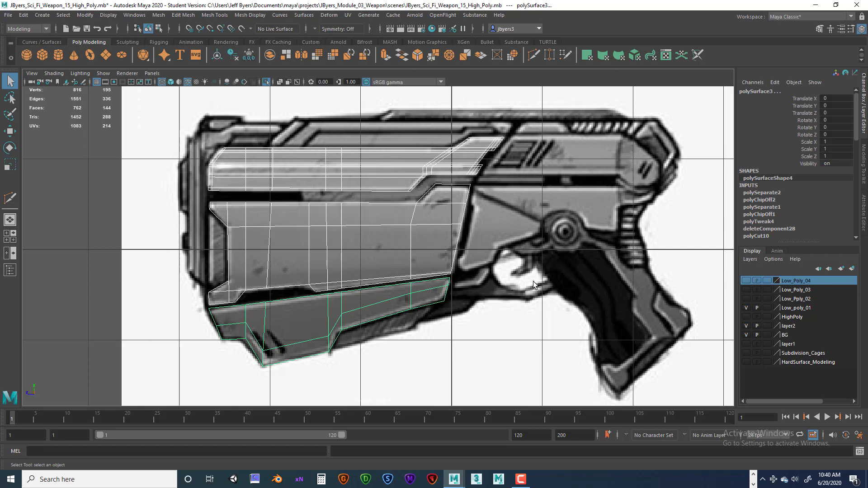
Toggle the BG layer's visibility to compare the panels with the reference image, leaving the layer hidden.
left_click(746, 334)
left_click(745, 334)
left_click(745, 335)
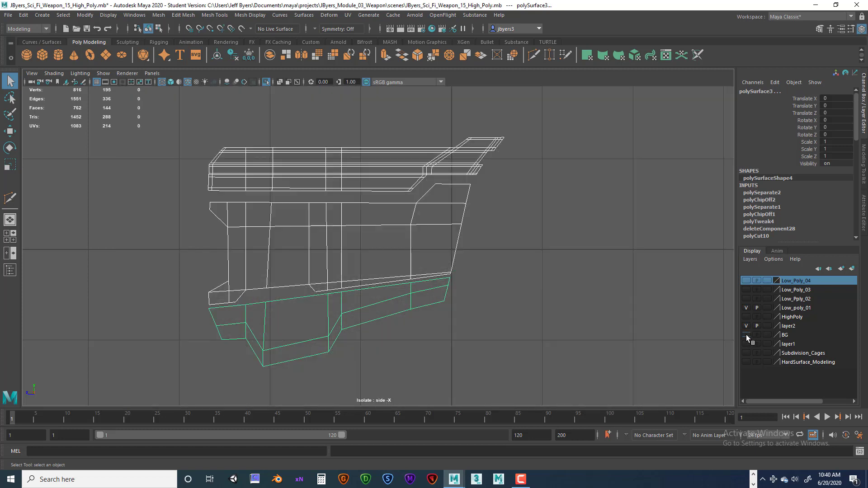
left_click(746, 334)
left_click(745, 334)
left_click(745, 334)
left_click(745, 334)
left_click(746, 334)
left_click(746, 334)
left_click(746, 334)
left_click(746, 335)
Select the middle side panel in the side view and examine how its edges line up with the neighbouring panels.
scroll(359, 285, "up", 4)
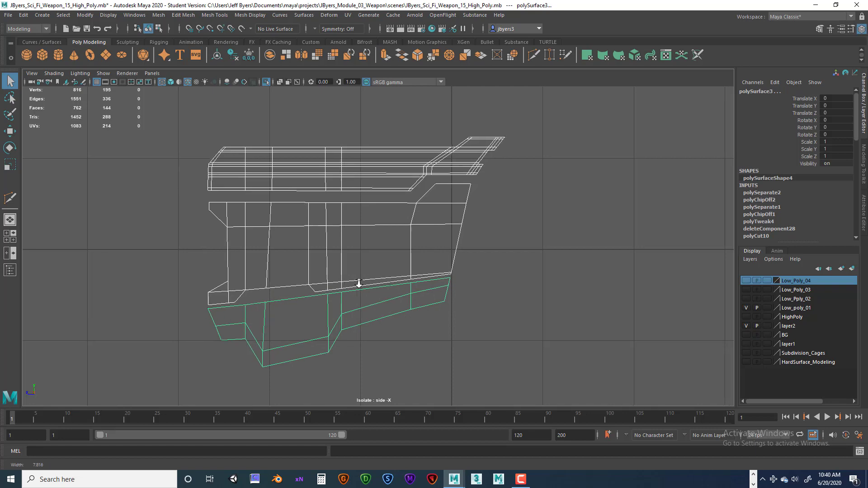
scroll(431, 289, "up", 6)
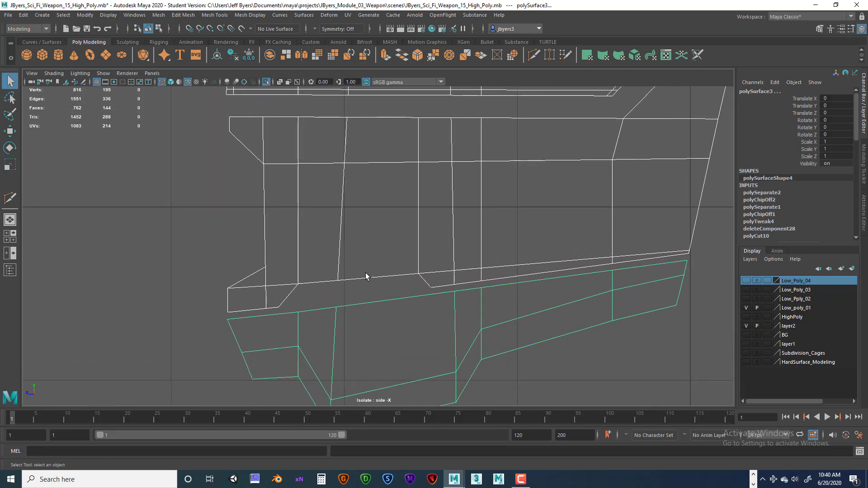
scroll(354, 232, "down", 4)
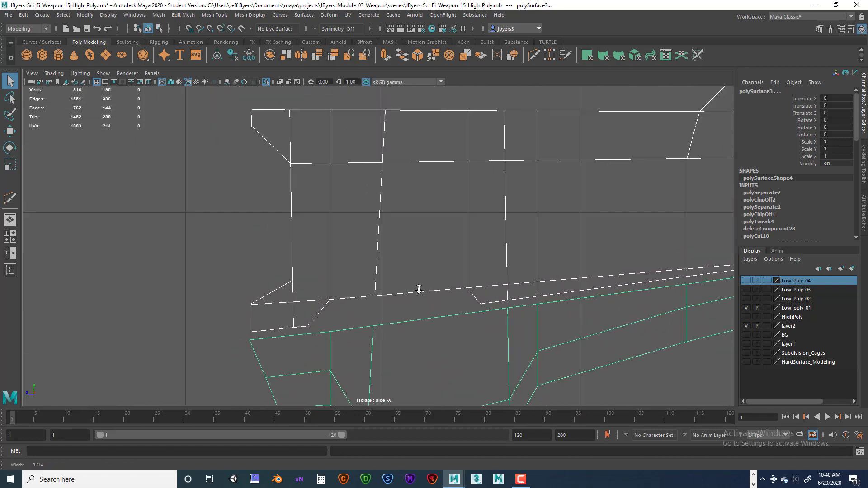
scroll(438, 294, "up", 4)
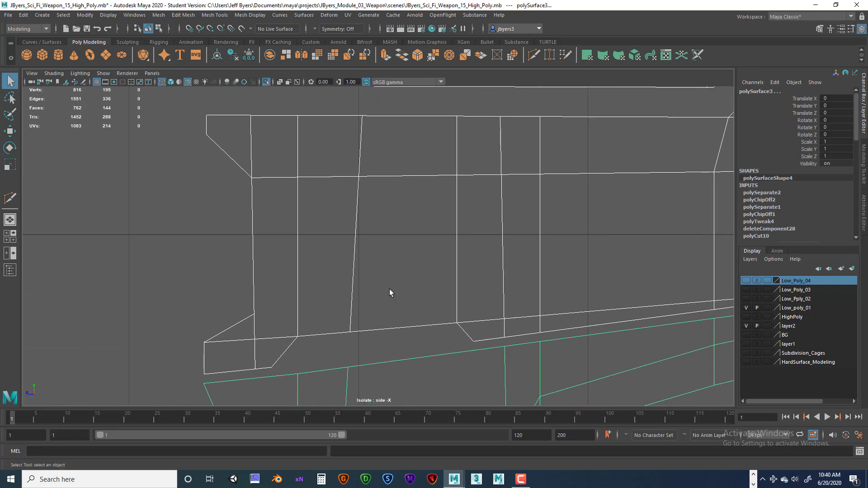
scroll(389, 291, "down", 3)
left_click(365, 202)
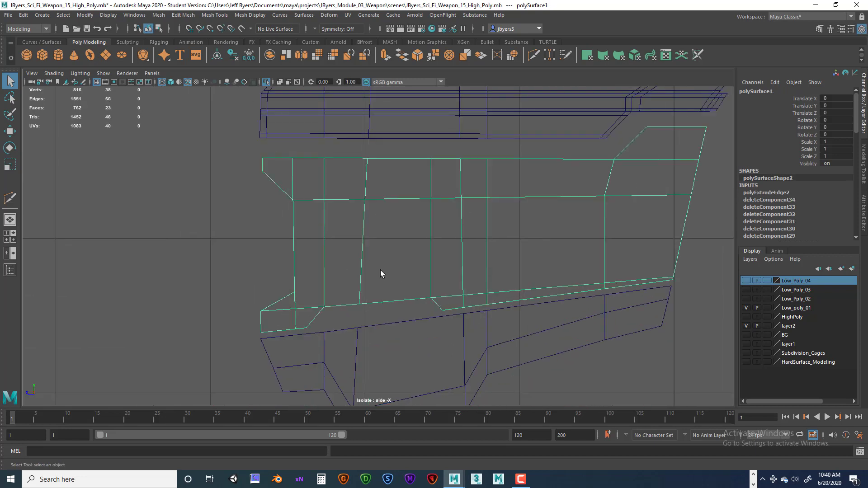
scroll(422, 271, "up", 2)
middle_click_drag(423, 271, 369, 256, "alt")
middle_click_drag(366, 88, 309, 251, "alt")
middle_click_drag(287, 200, 250, 200, "alt")
Insert a lengthwise edge loop across the raised rear tip of the upper side panel.
left_click(356, 207)
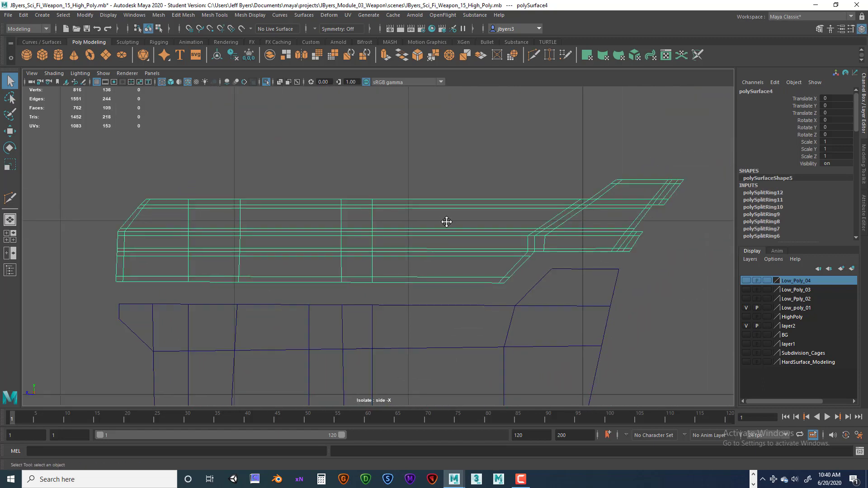
middle_click_drag(445, 221, 377, 231, "alt")
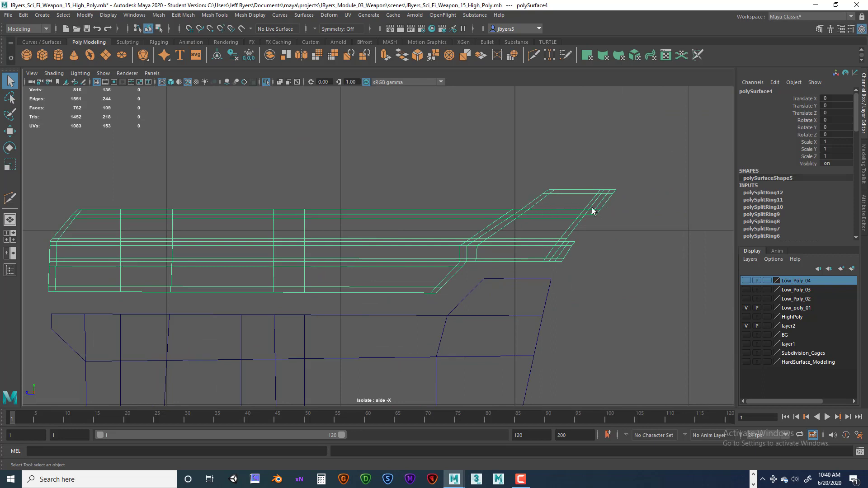
right_click_drag(578, 198, 538, 213, "shift")
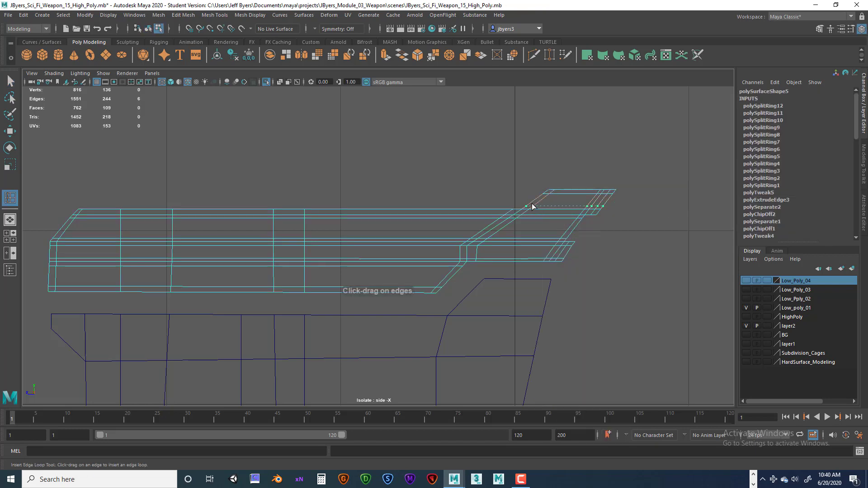
left_click(533, 206)
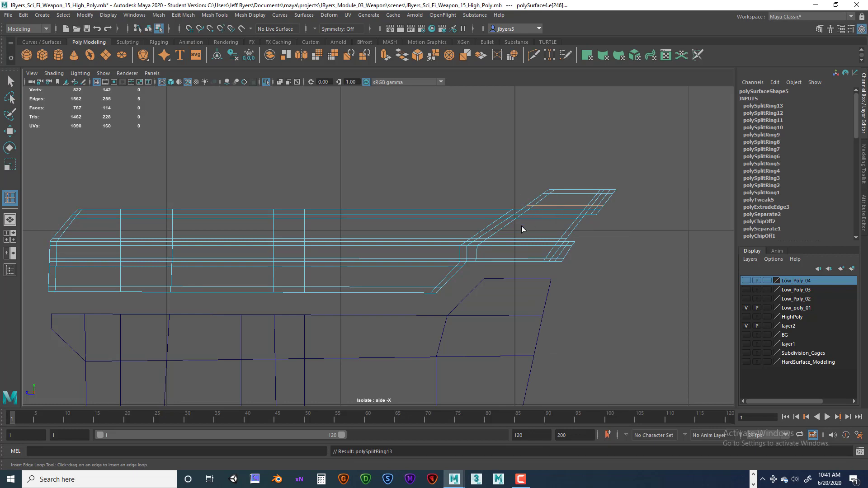
scroll(521, 228, "down", 4)
key("q")
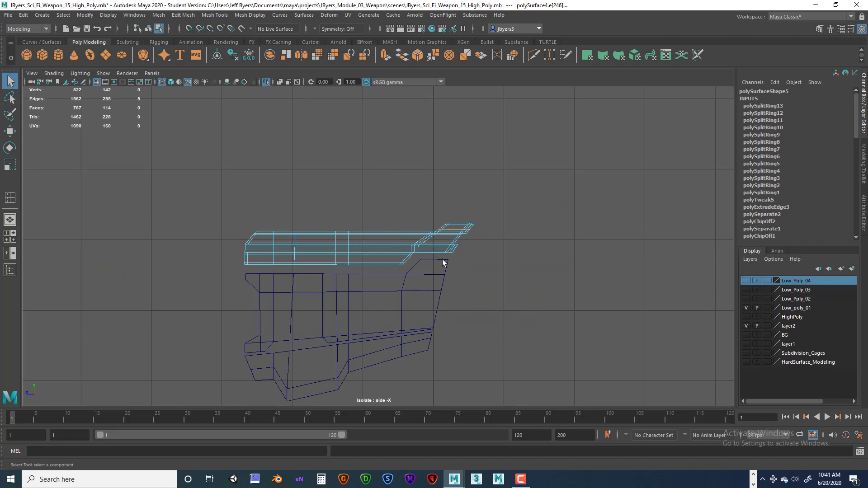
Return to object selection and select the middle side panel in the side view.
left_click_drag(419, 273, 425, 271, "alt")
middle_click_drag(425, 271, 482, 223, "alt")
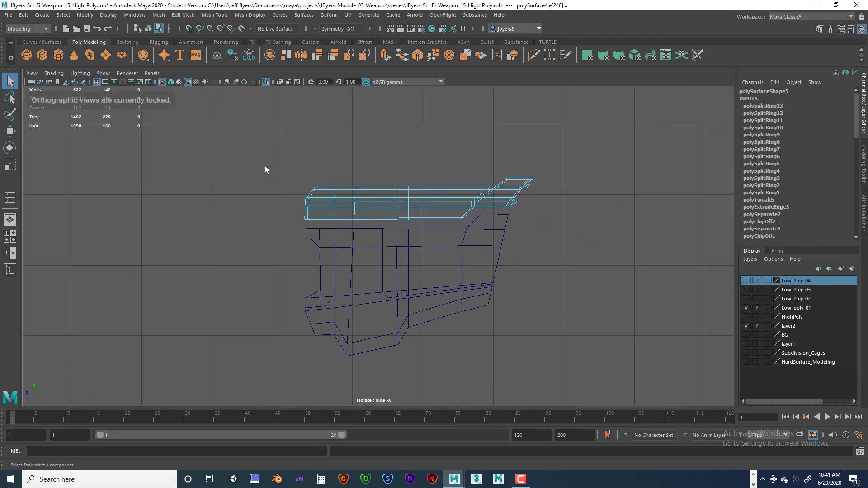
left_click(146, 27)
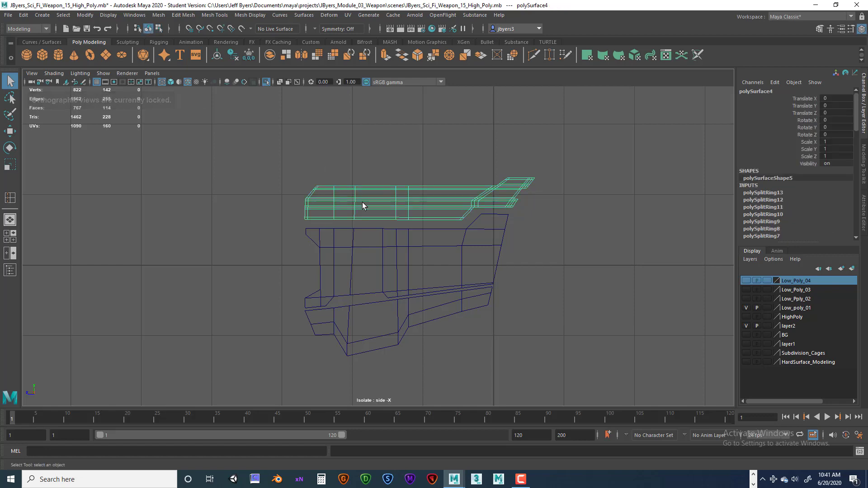
left_click(350, 228)
scroll(371, 228, "up", 5)
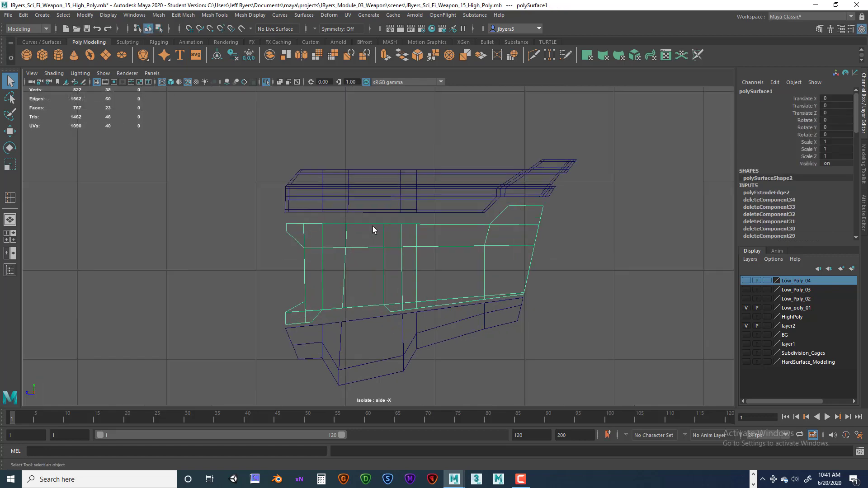
Examine the middle side panel's edge flow, especially around the notch at its lower front corner.
middle_click_drag(394, 182, 433, 76, "alt")
scroll(399, 155, "up", 6)
middle_click_drag(344, 198, 243, 226, "alt")
scroll(347, 223, "down", 9)
scroll(346, 224, "up", 6)
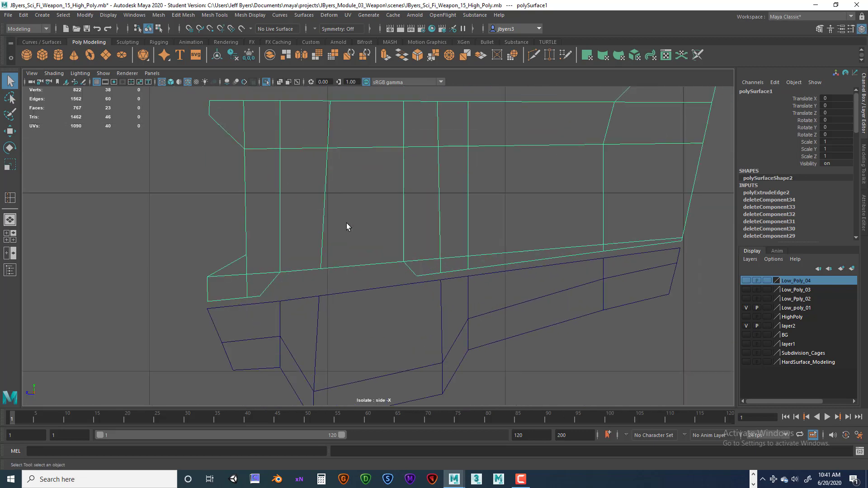
middle_click_drag(346, 224, 341, 223, "alt")
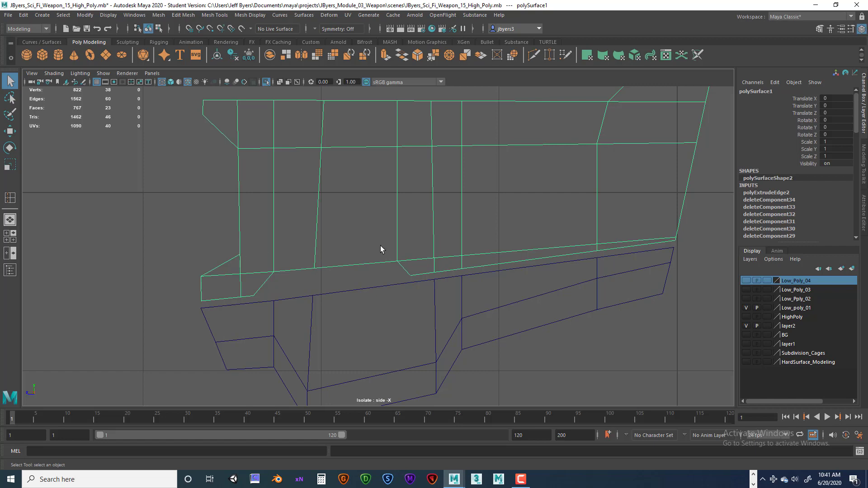
scroll(266, 239, "up", 1)
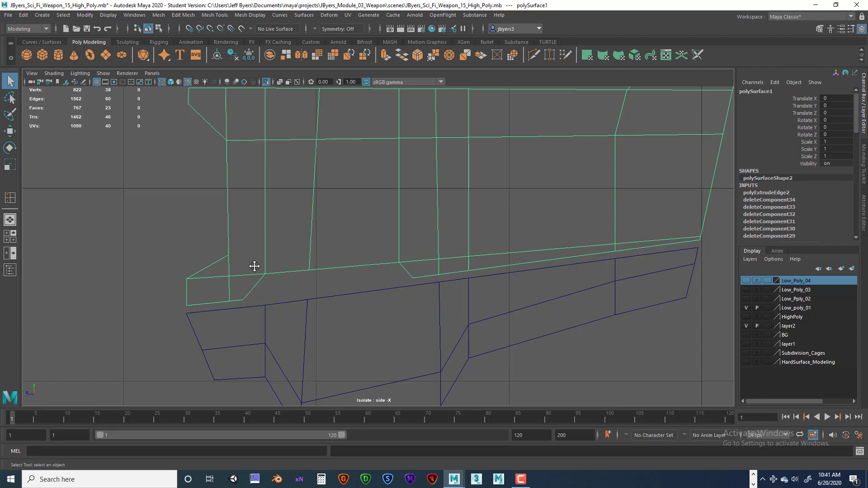
right_click_drag(254, 265, 335, 255, "alt")
middle_click_drag(266, 245, 293, 242, "alt")
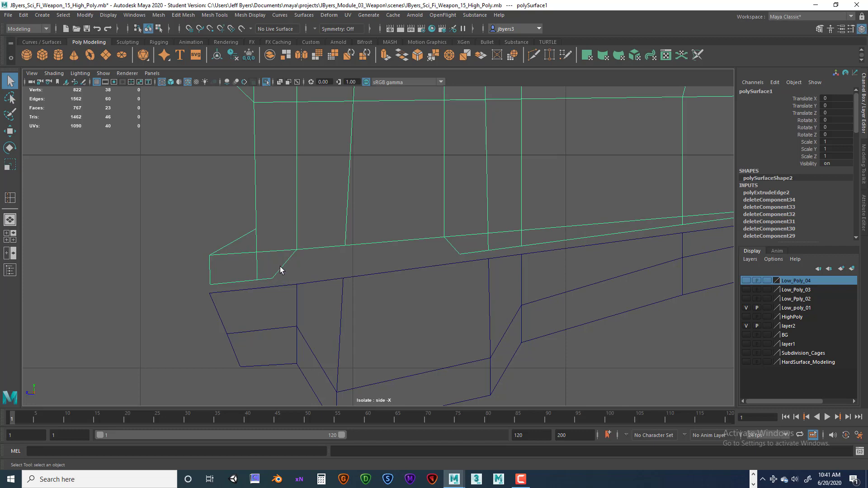
middle_click_drag(280, 267, 270, 263, "alt")
right_click_drag(270, 263, 330, 257, "alt")
middle_click_drag(278, 246, 302, 242, "alt")
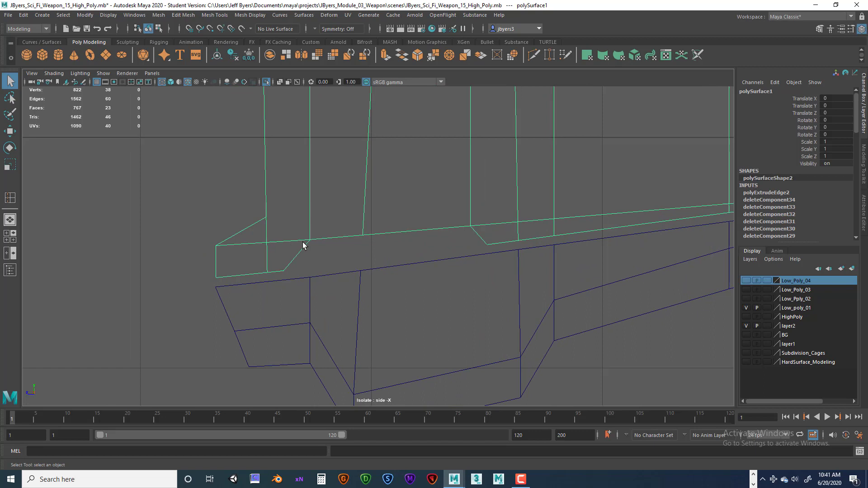
right_click(277, 230)
left_click(276, 254)
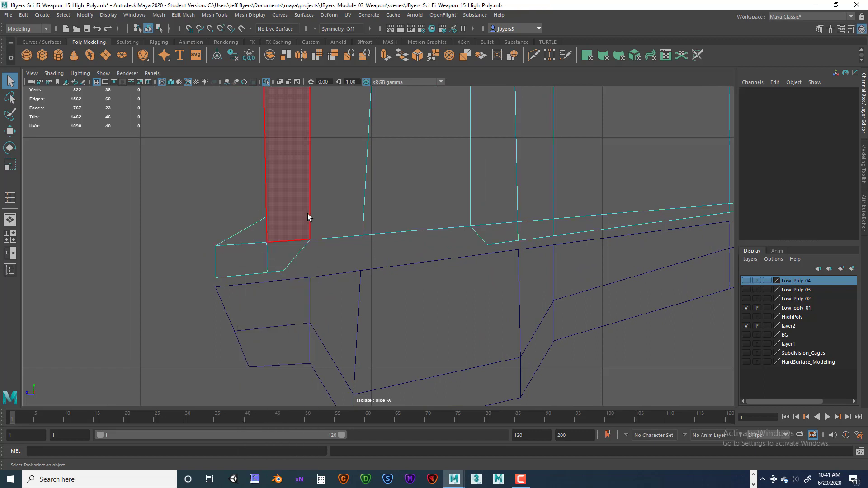
right_click(280, 230)
left_click(278, 285)
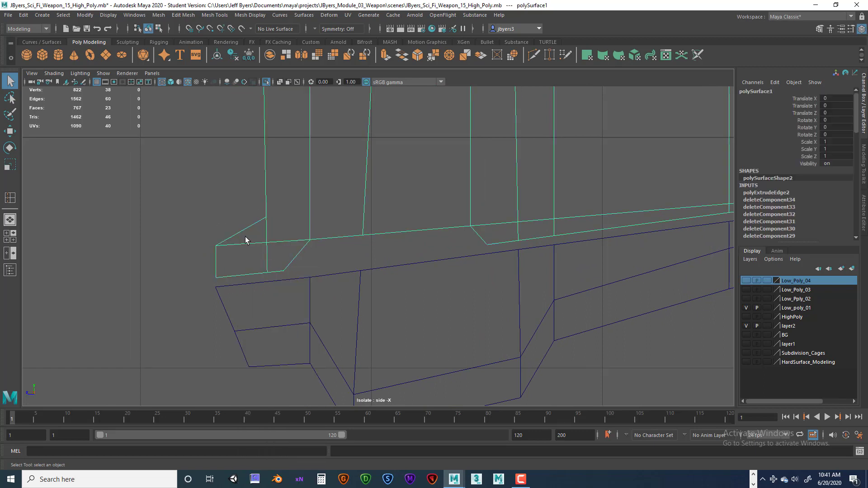
Target-weld the extra vertex on the middle panel's lower front edge to the neighbouring corner vertex at the end of that edge.
middle_click_drag(292, 238, 297, 263, "alt")
right_click_drag(297, 262, 339, 256, "alt")
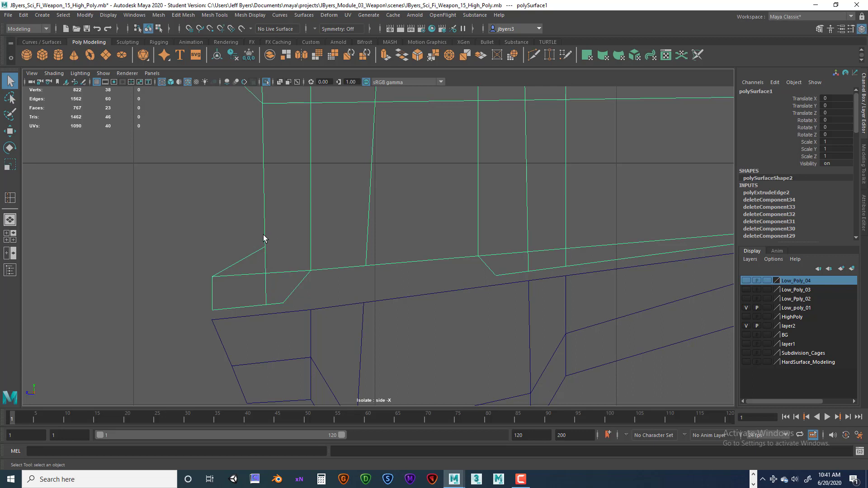
right_click_drag(263, 235, 266, 213, "shift")
scroll(282, 246, "up", 1)
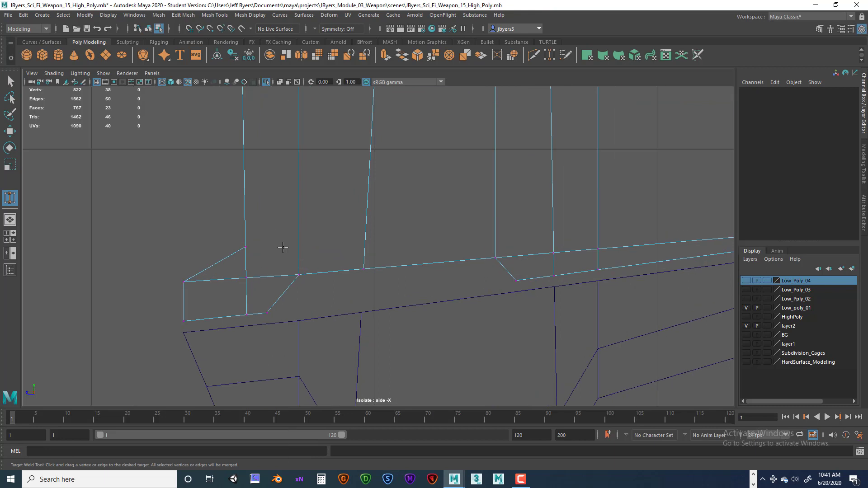
middle_click_drag(283, 247, 304, 213, "alt")
scroll(304, 214, "up", 1)
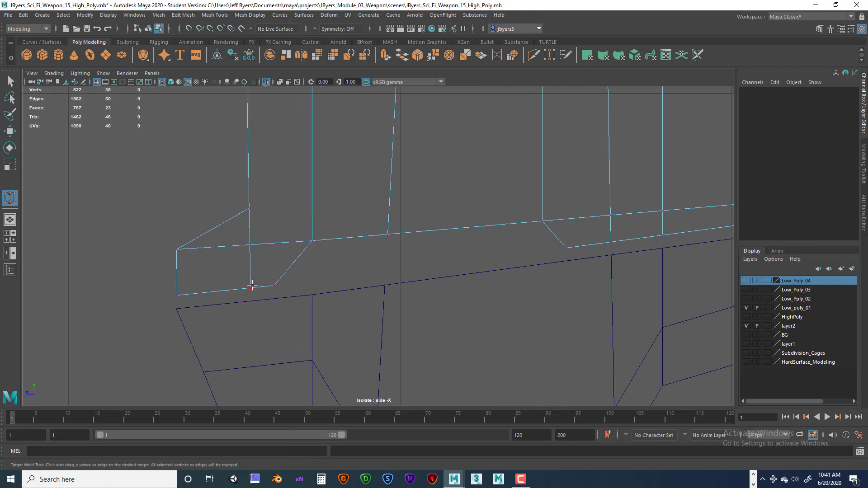
left_click_drag(251, 288, 251, 288)
left_click(251, 288)
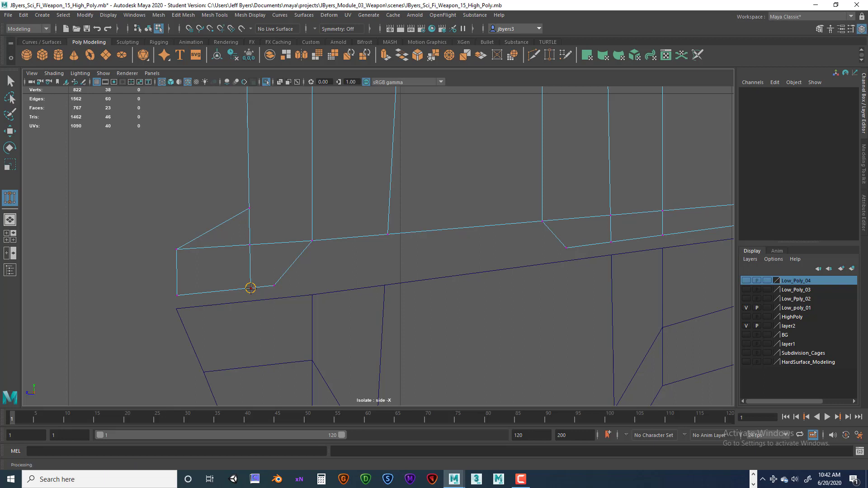
mouse_move(251, 288)
left_mouse_down()
mouse_move(276, 284)
mouse_move(250, 287)
left_mouse_up()
left_click_drag(250, 288, 275, 286)
scroll(274, 240, "down", 5)
scroll(289, 230, "up", 4)
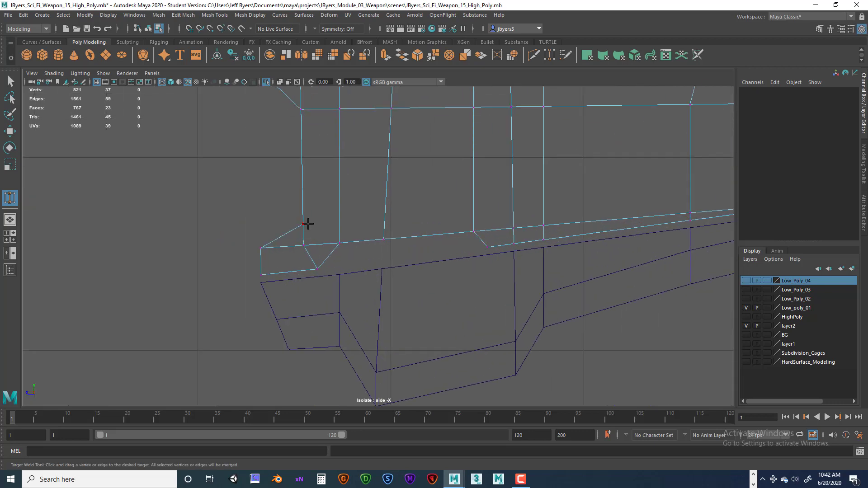
Multi-Cut a lengthwise edge from the middle panel's lower front notch vertex across to its rear edge, just above the bottom border.
scroll(347, 220, "down", 3)
scroll(431, 222, "up", 4)
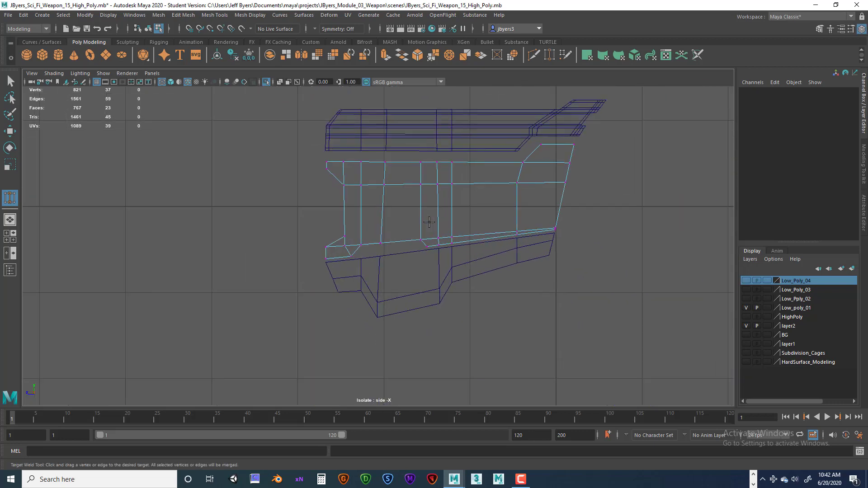
middle_click_drag(425, 223, 313, 275, "alt")
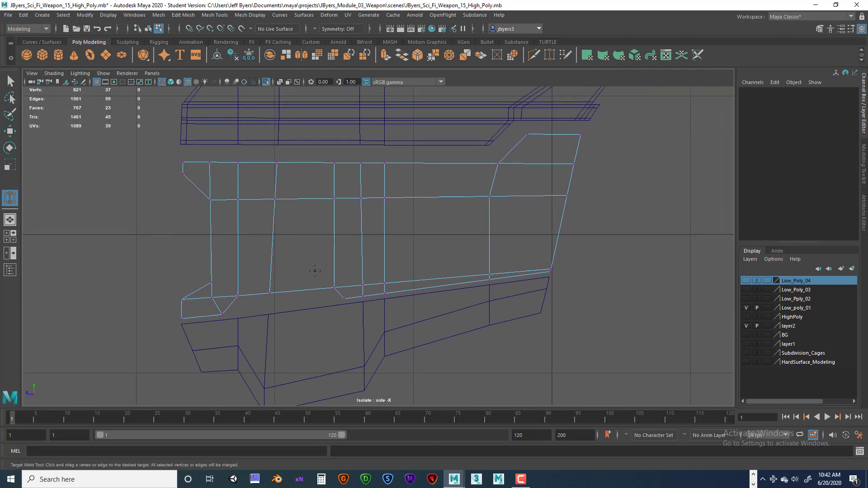
scroll(315, 270, "up", 1)
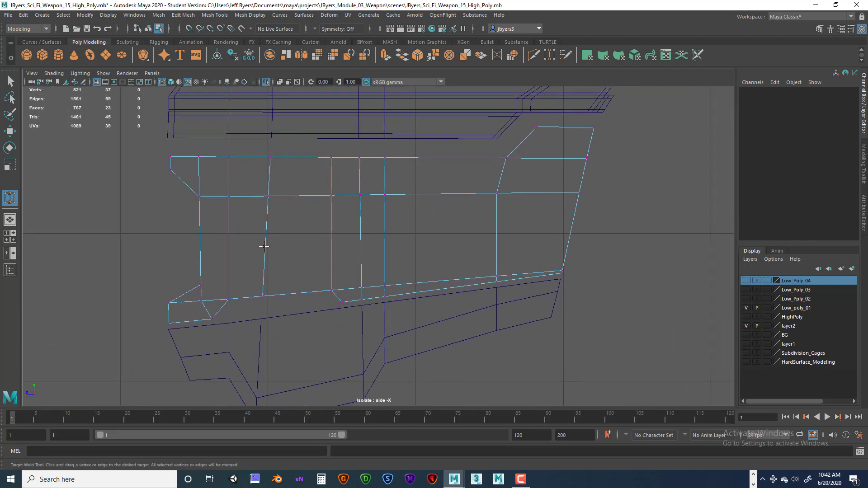
key("q")
right_click_drag(264, 247, 269, 285)
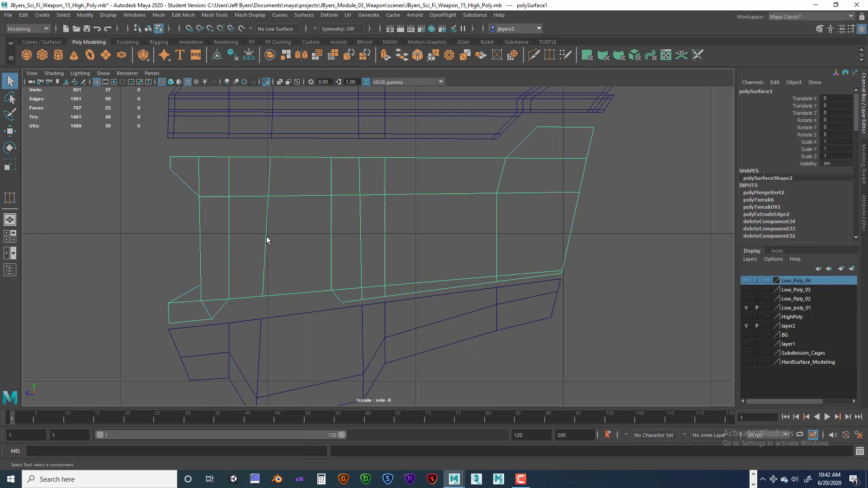
right_click(267, 239, "shift")
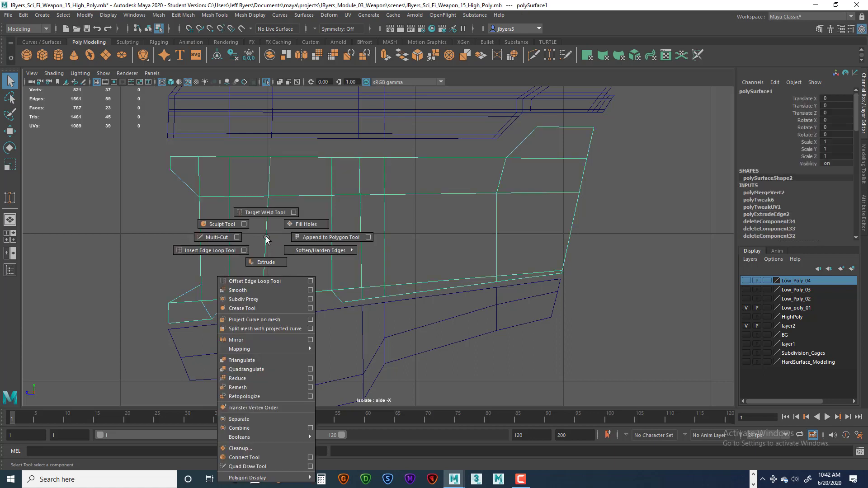
left_click(217, 237)
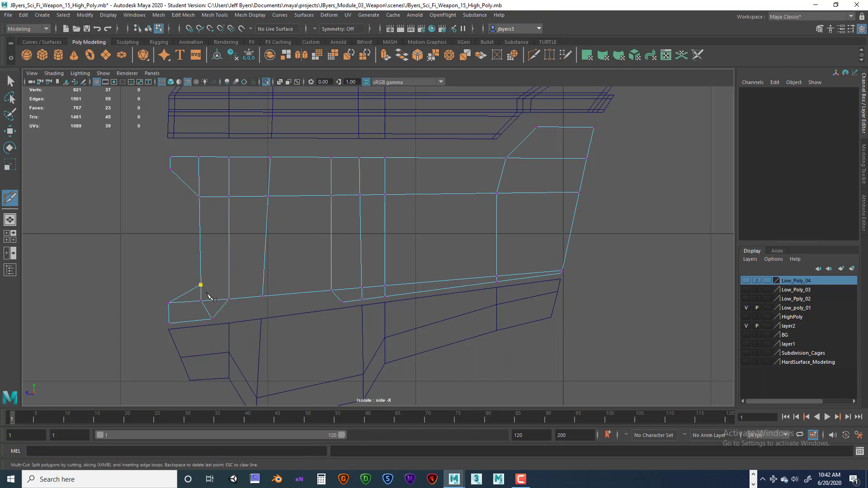
left_click(565, 257)
key("Return")
Try deleting the two short edges on either side of the vertex below the front notch, along with that vertex.
scroll(434, 291, "up", 3)
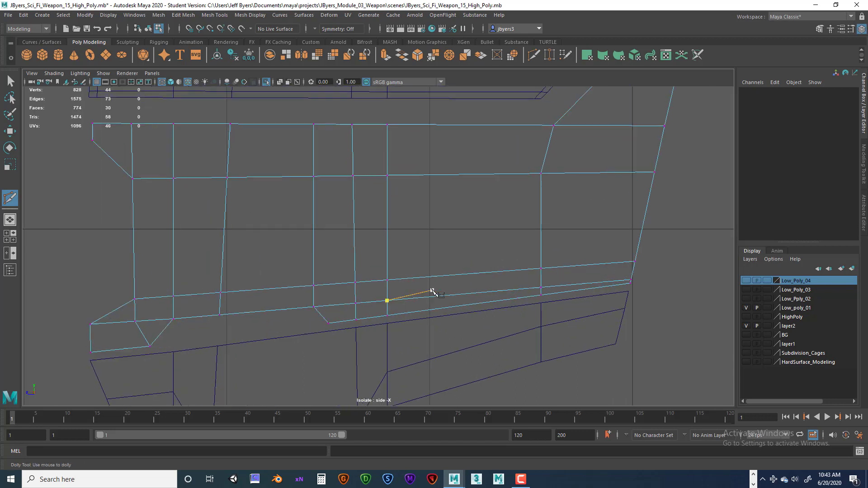
middle_click_drag(347, 273, 462, 199, "alt")
scroll(407, 218, "up", 1)
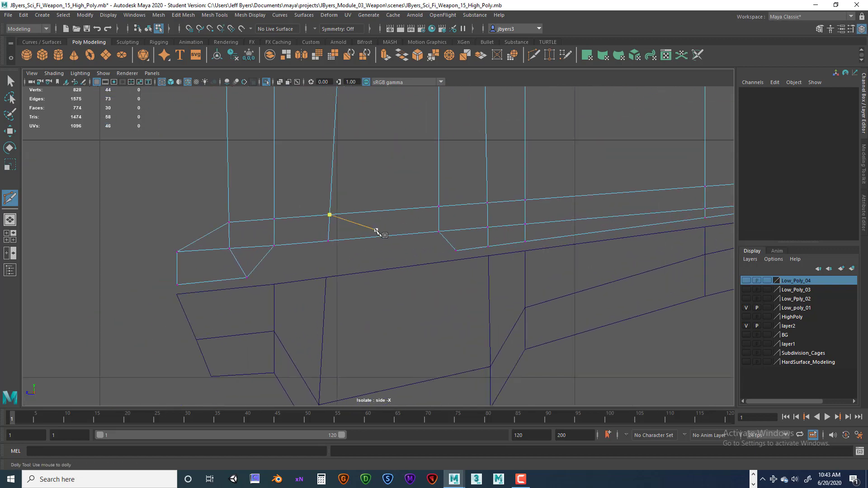
scroll(368, 230, "up", 2)
middle_click_drag(282, 241, 310, 251, "alt")
left_click(244, 267)
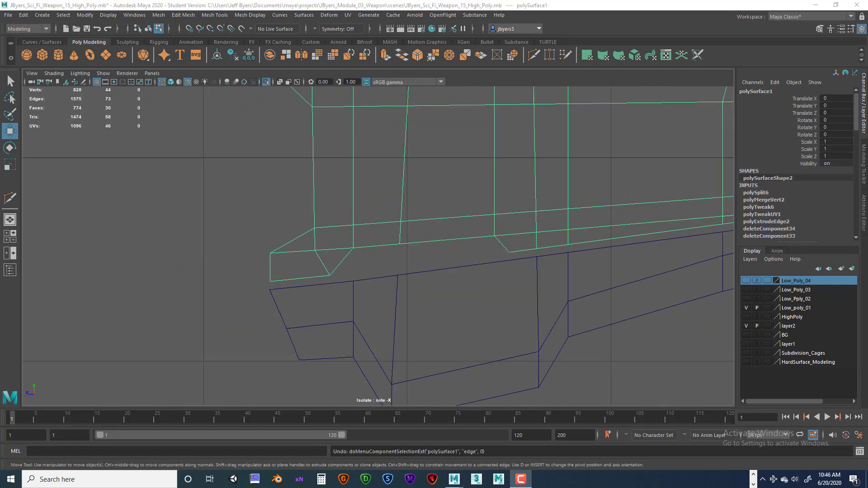
right_click(302, 250)
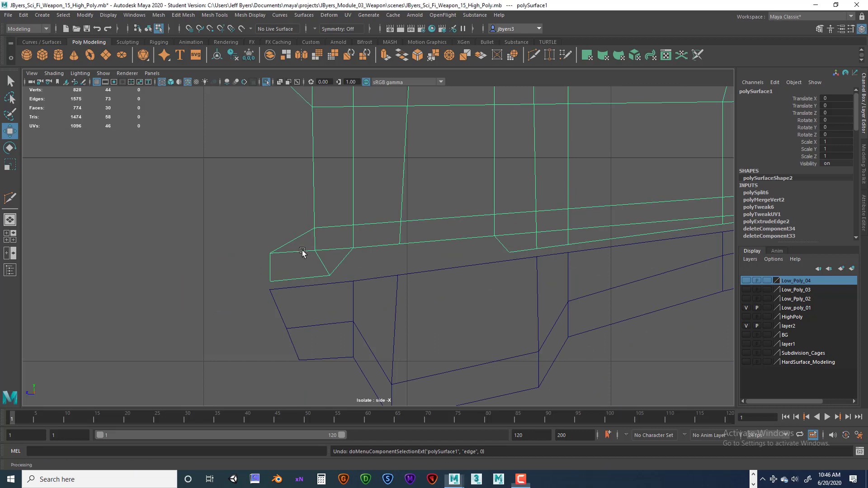
right_click_drag(302, 252, 300, 202)
left_click(307, 251)
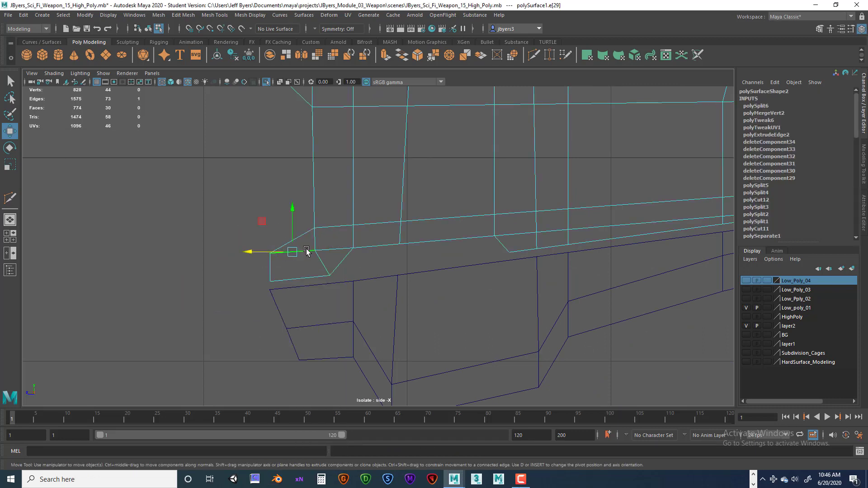
key("Delete")
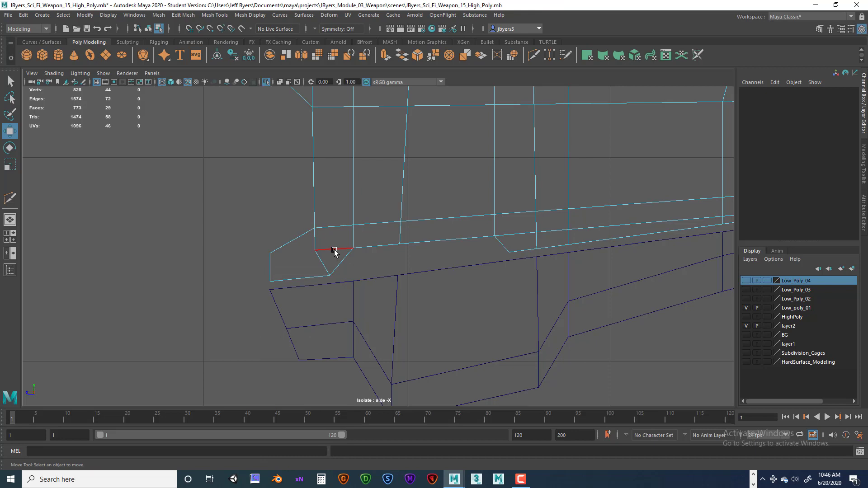
left_click(335, 250)
key("Delete")
right_click(313, 231)
right_click_drag(314, 231, 280, 232)
left_click(315, 250)
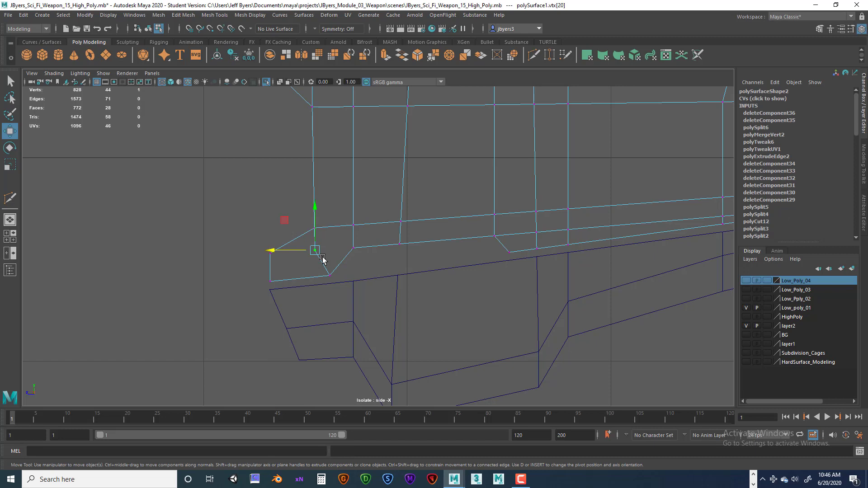
key("Delete")
Undo the edge and vertex deletions at the middle panel's lower front corner.
key("ctrl+z")
key("ctrl+z")
key("ctrl+z")
key("ctrl+z")
key("ctrl+z")
key("ctrl+z")
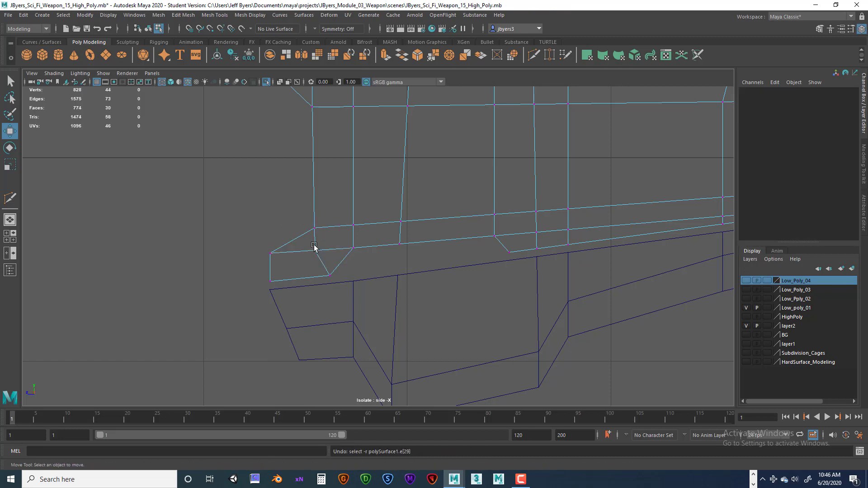
Delete the two short edges below the middle panel's front notch and the leftover vertex, so one diagonal edge joins notch and corner.
right_click_drag(313, 239, 313, 204)
left_click(303, 251)
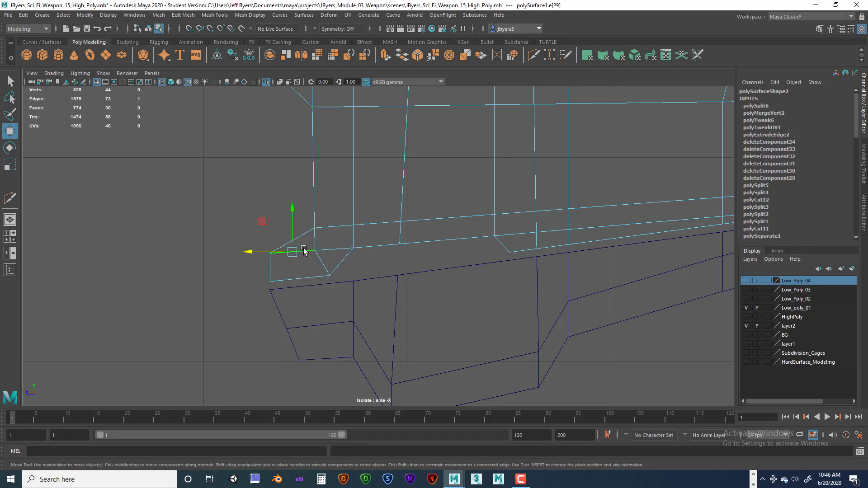
key("Delete")
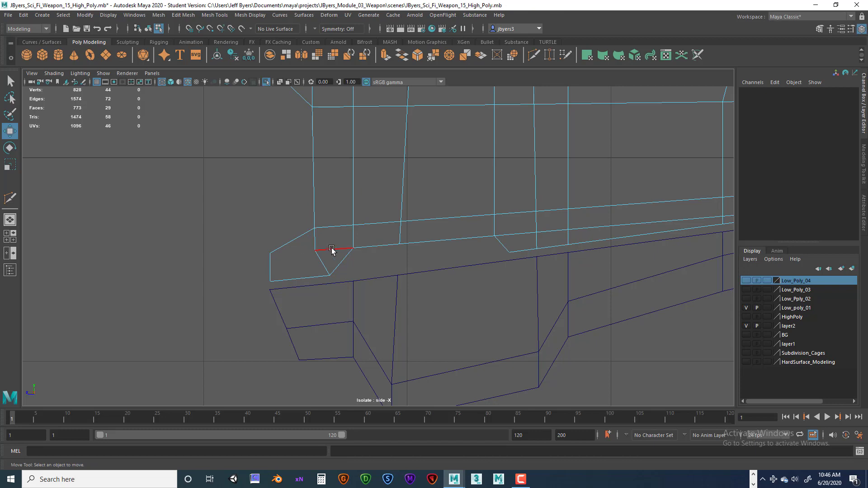
left_click(331, 249)
key("Delete")
right_click_drag(315, 241, 280, 232)
left_click_drag(321, 256, 324, 257)
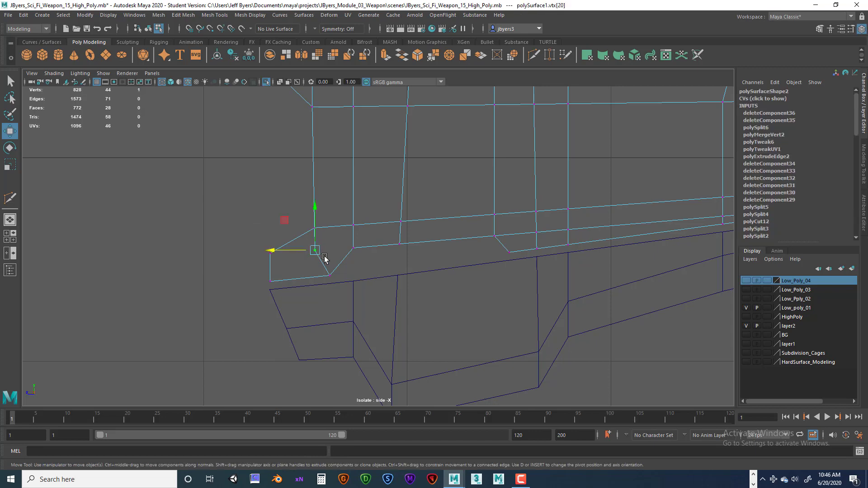
key("Delete")
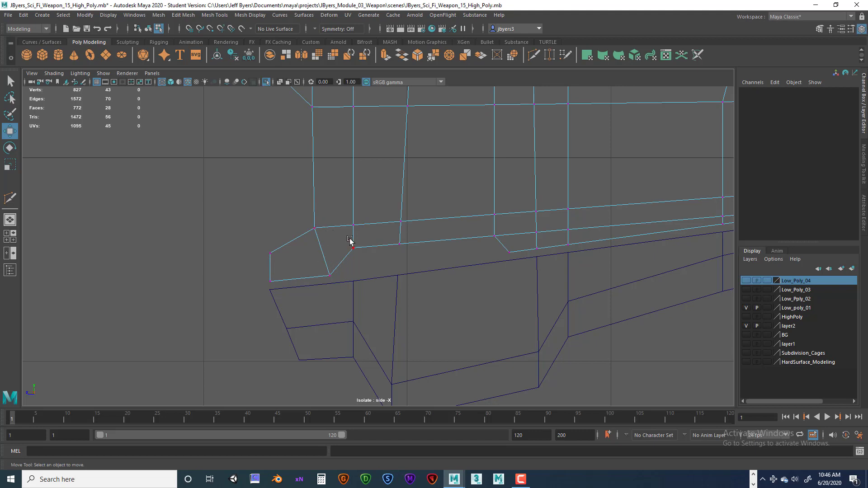
scroll(361, 240, "down", 5)
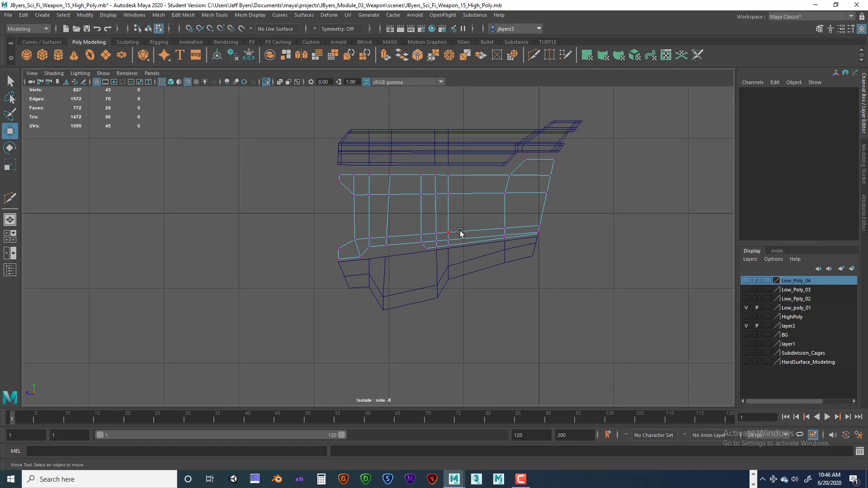
scroll(389, 240, "up", 6)
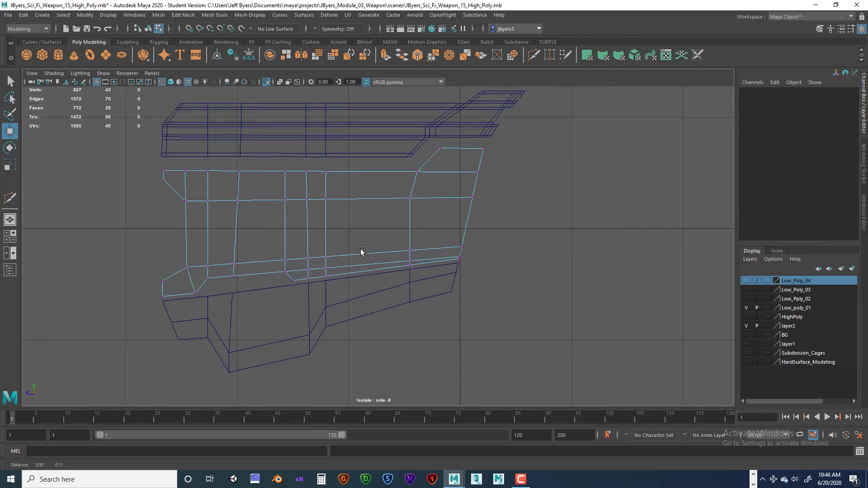
Slide the new lower lengthwise edge's rear end vertex up along the panel's rear edge, using Component axis orientation for the Move tool.
scroll(369, 240, "up", 4)
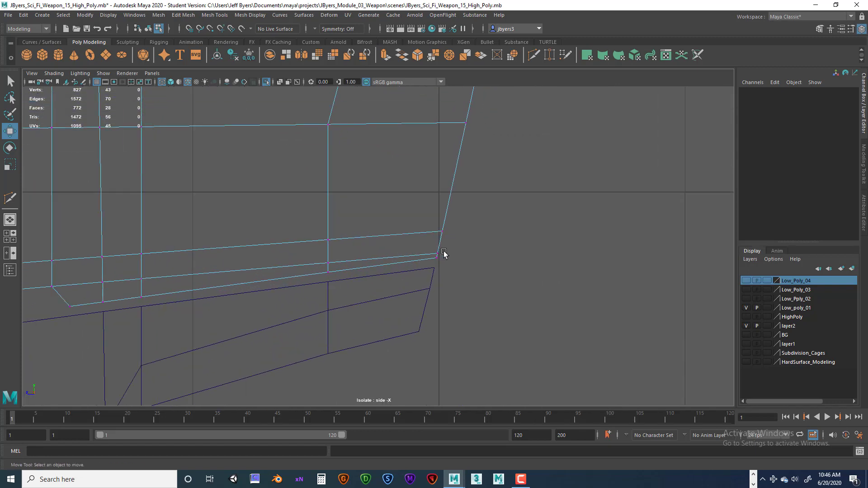
scroll(438, 244, "up", 2)
scroll(429, 232, "down", 8)
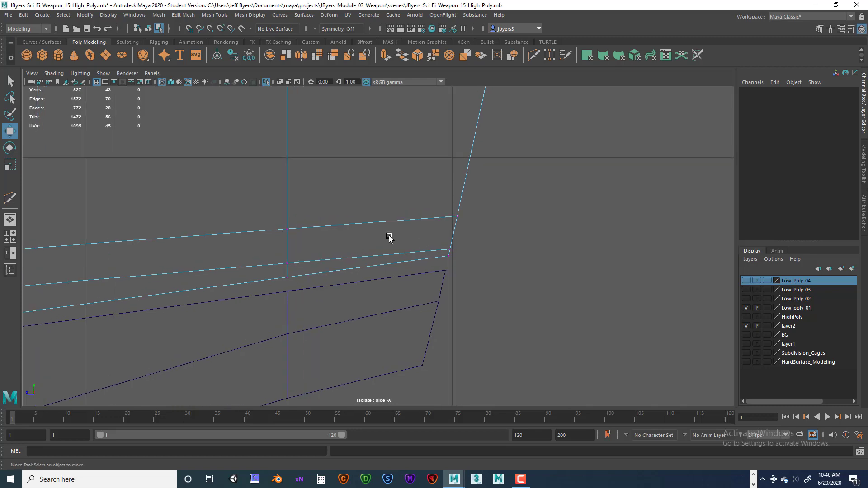
scroll(416, 234, "up", 8)
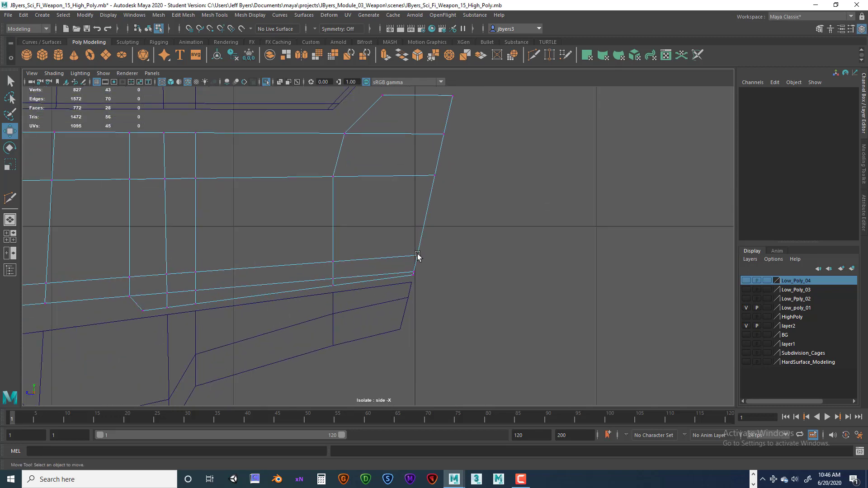
right_click_drag(394, 279, 350, 231)
scroll(437, 259, "up", 4)
middle_click_drag(426, 251, 369, 213, "alt")
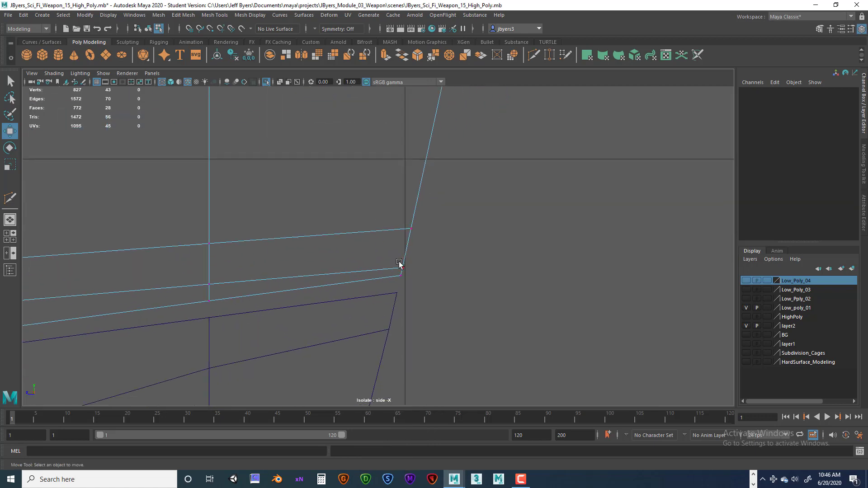
left_click_drag(395, 261, 412, 271)
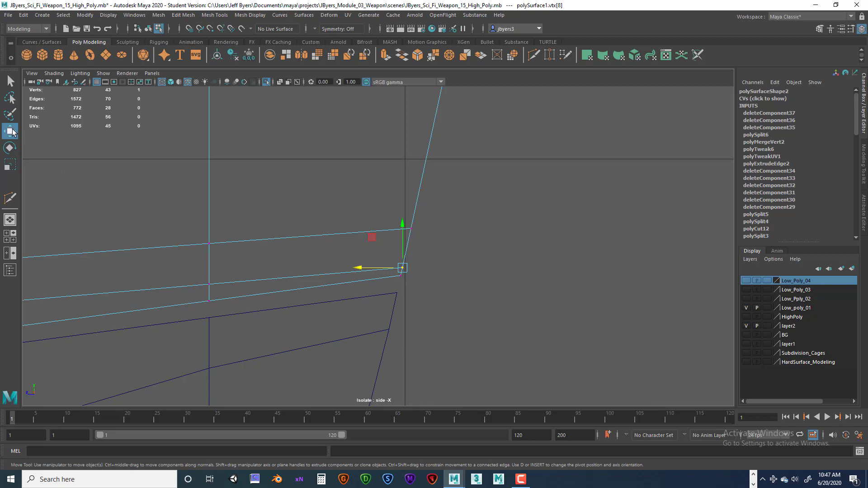
double_click(11, 131)
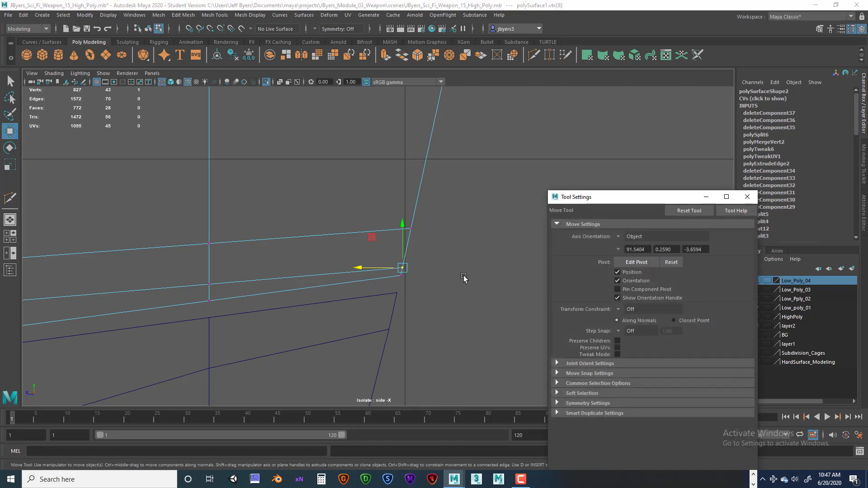
left_click(618, 236)
left_click(640, 259)
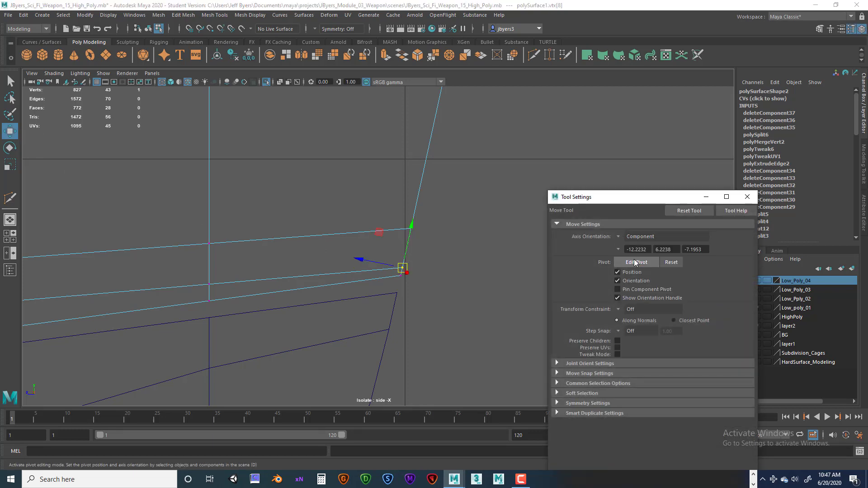
left_click_drag(414, 226, 396, 232)
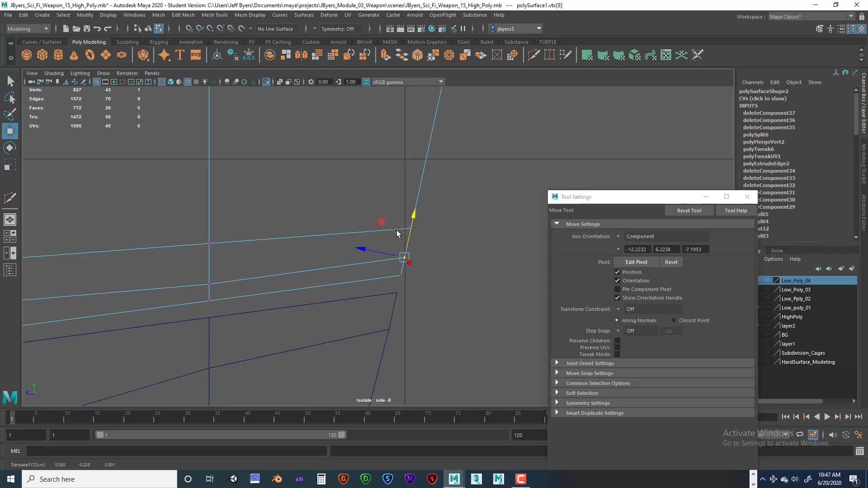
Raise the neighbouring inner vertex on the same lengthwise edge along its vertical edge, with the Move tool's axis orientation set to Normal.
left_click(207, 285)
left_click_drag(215, 331, 214, 324)
key("ctrl+z")
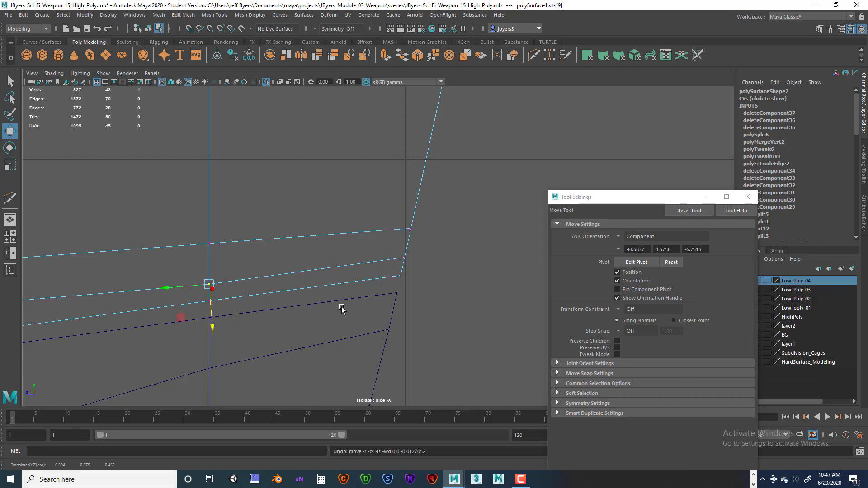
left_click(628, 240)
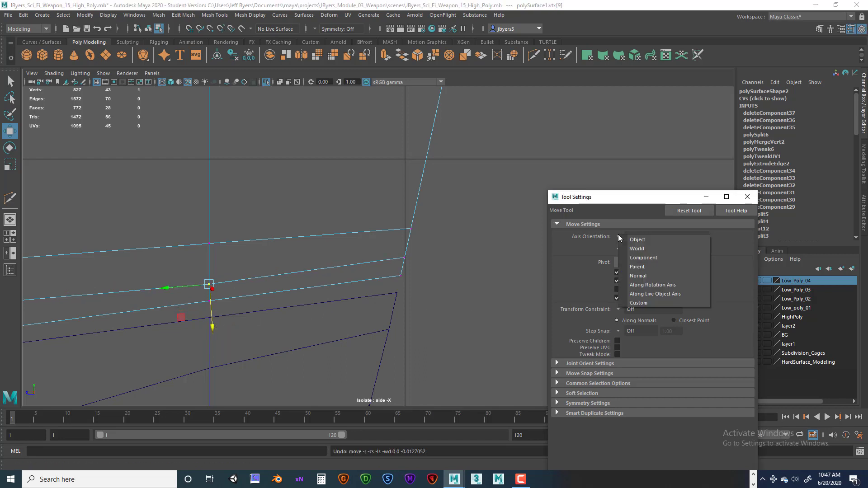
left_click(633, 271)
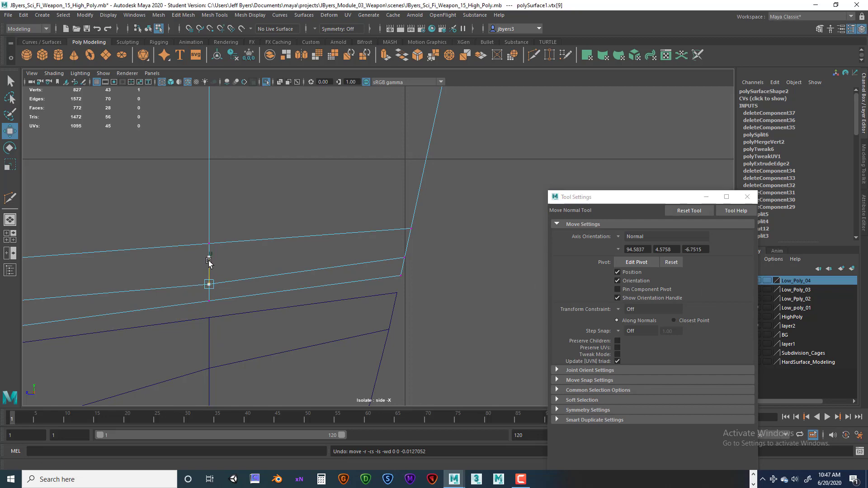
left_click_drag(210, 264, 209, 258)
scroll(221, 258, "down", 10)
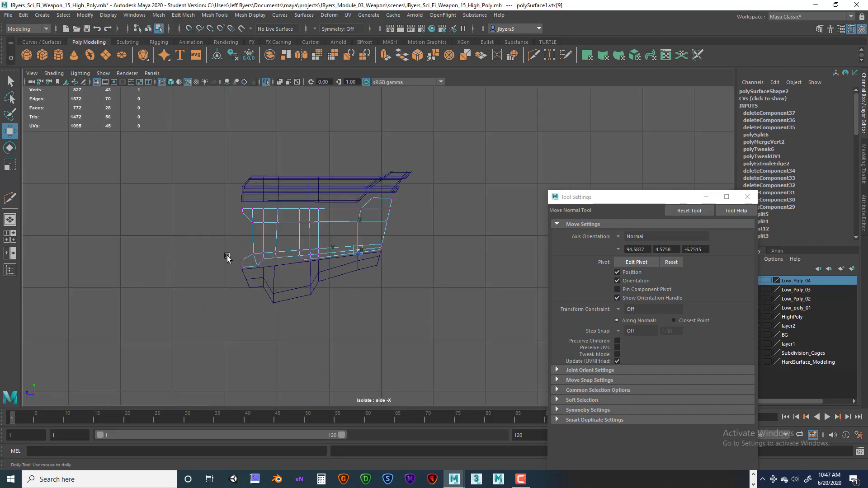
Switch the axis orientation back to Component and slide the lengthwise edge's rear vertex slightly further up the rear edge.
scroll(229, 256, "up", 7)
scroll(355, 252, "up", 5)
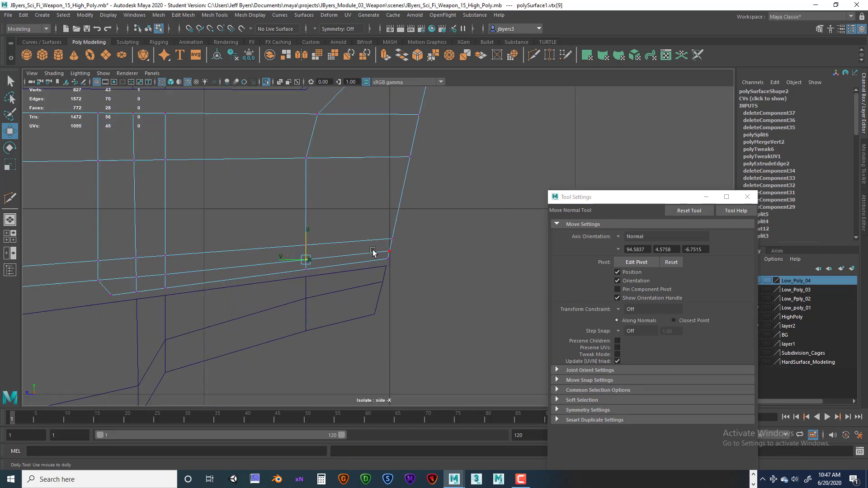
left_click(392, 252)
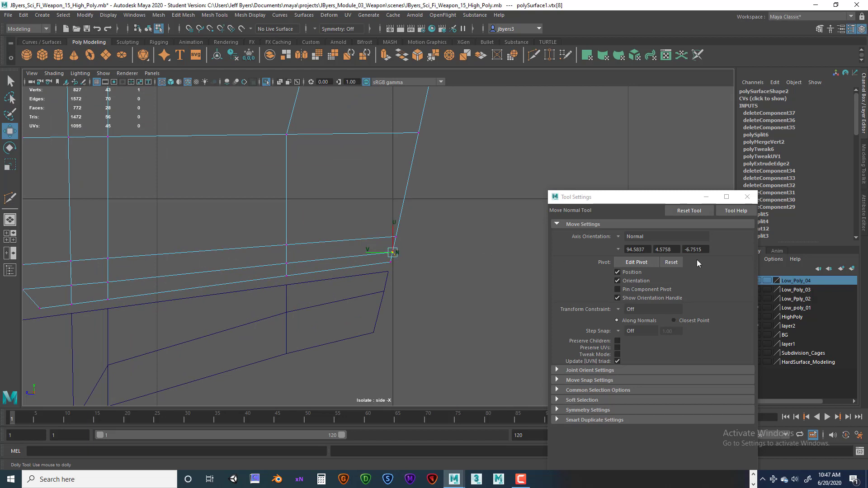
left_click(622, 236)
left_click(638, 259)
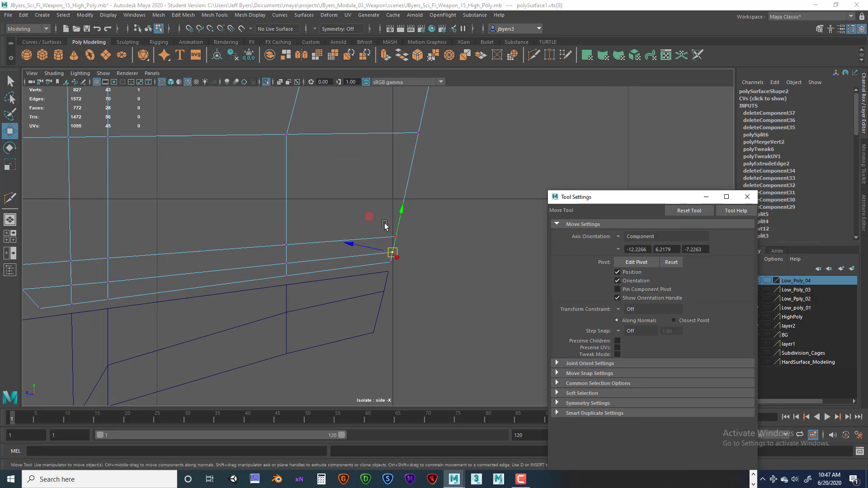
left_click_drag(401, 210, 401, 205)
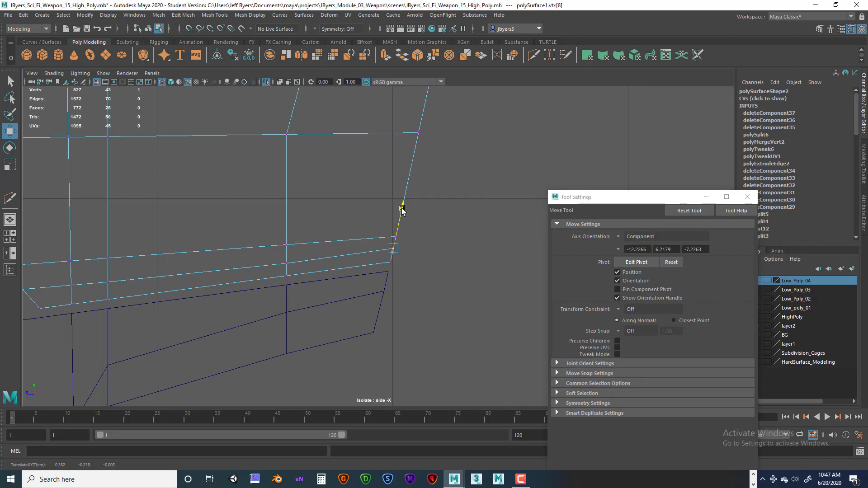
Adjust the inner vertex's height along its vertical edge to even the spacing, using Normal axis orientation, and close the tool settings.
left_click(289, 264)
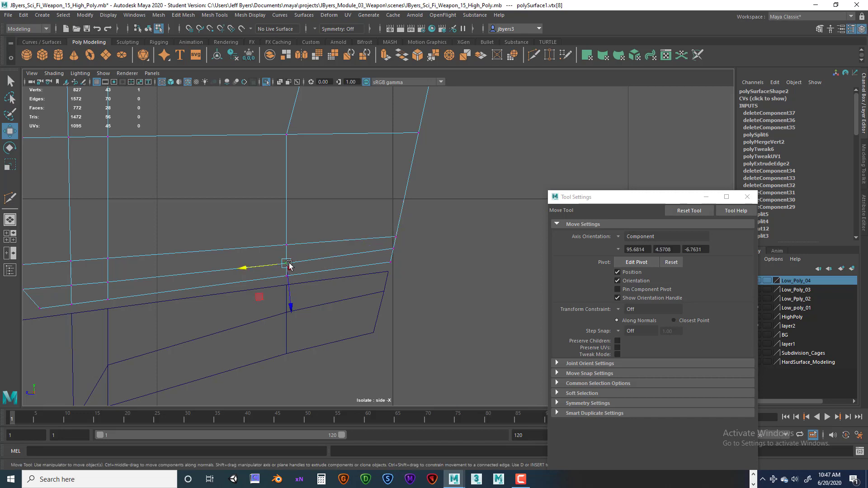
left_click(619, 236)
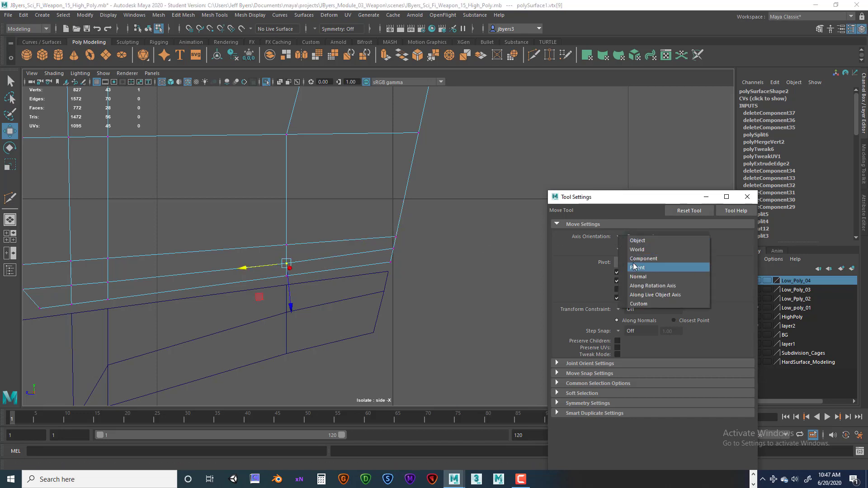
left_click(637, 277)
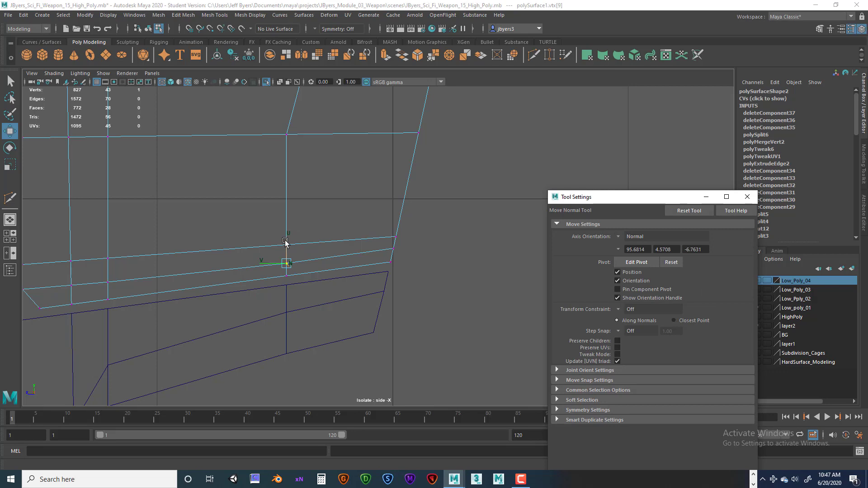
left_click_drag(285, 237, 285, 239)
scroll(323, 262, "down", 8)
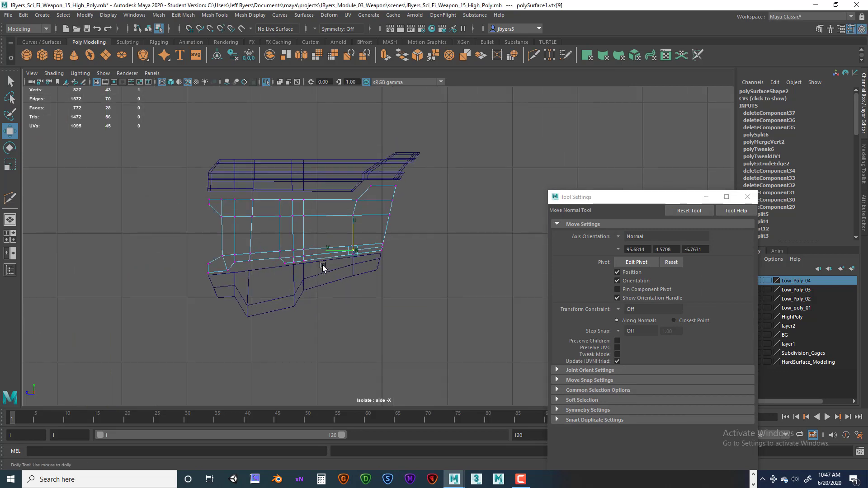
left_click(746, 197)
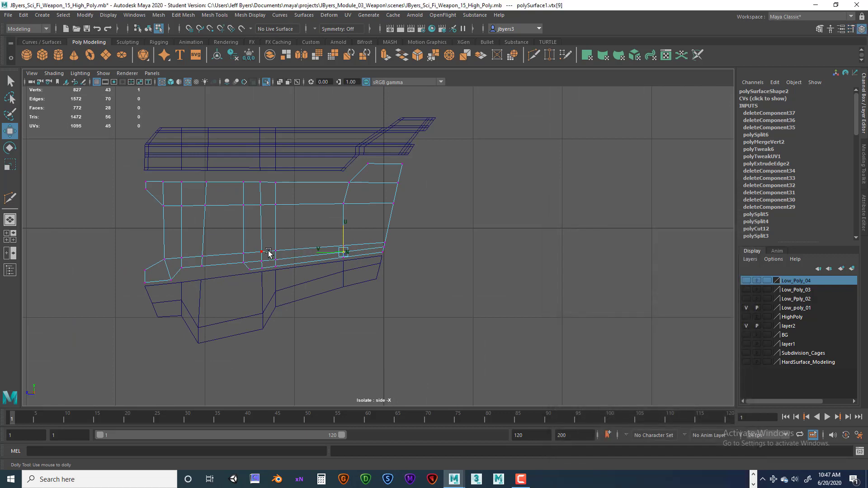
Leave vertex editing and select the whole middle panel as an object.
scroll(267, 251, "up", 1)
middle_click_drag(267, 252, 342, 249, "alt")
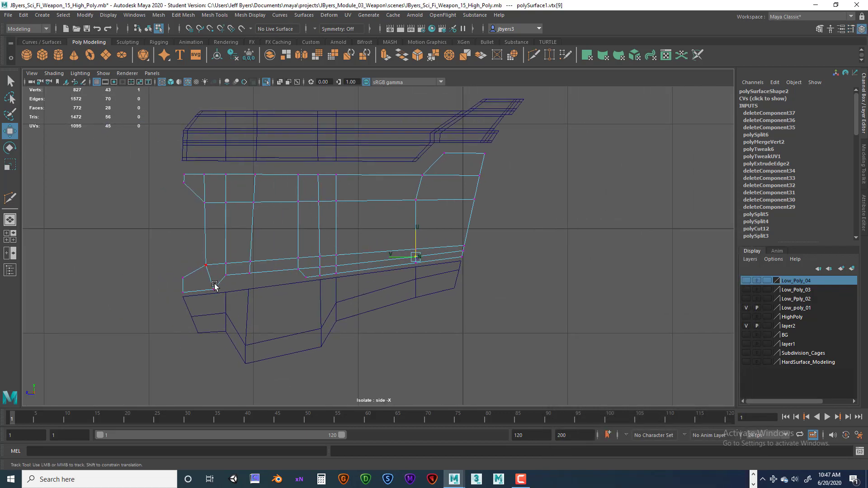
right_click(334, 250)
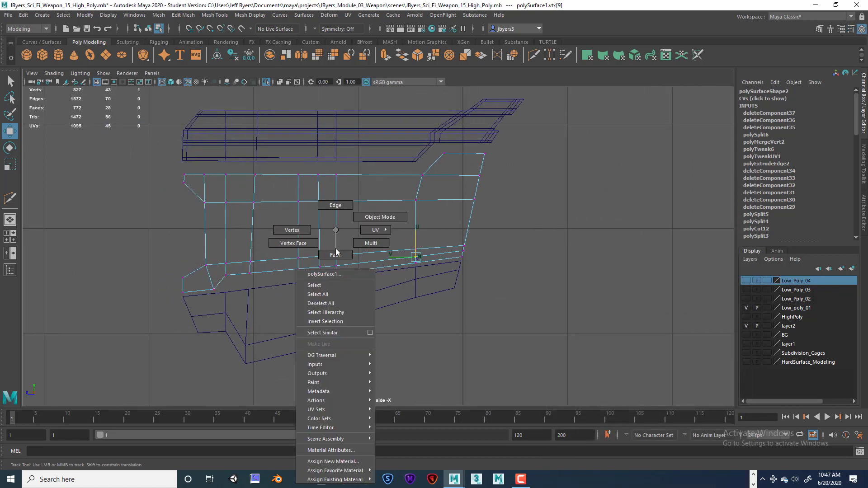
left_click(329, 285)
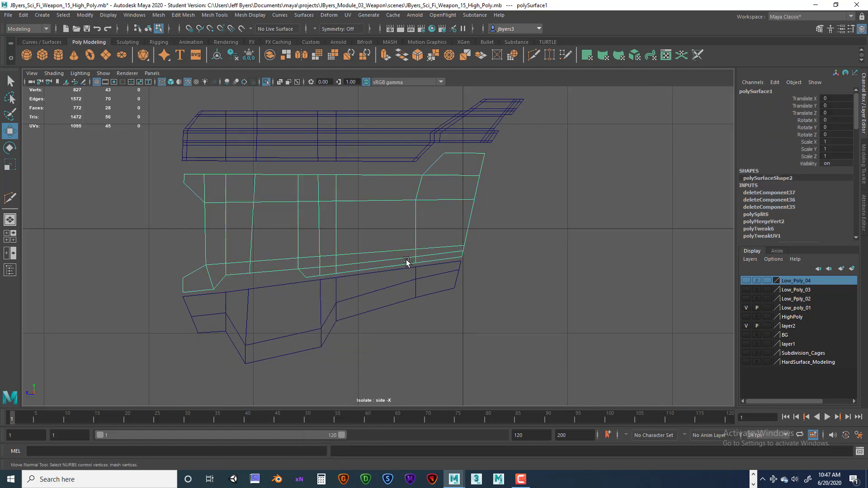
Insert an edge loop along the middle panel's full length, just below its top border.
scroll(370, 248, "up", 3)
scroll(351, 250, "up", 1)
middle_click_drag(321, 235, 355, 229, "alt")
mouse_move(441, 226)
middle_mouse_down("alt")
mouse_move(445, 248)
mouse_move(449, 227)
middle_mouse_up("alt")
scroll(446, 248, "up", 1)
middle_click_drag(495, 268, 505, 261, "alt")
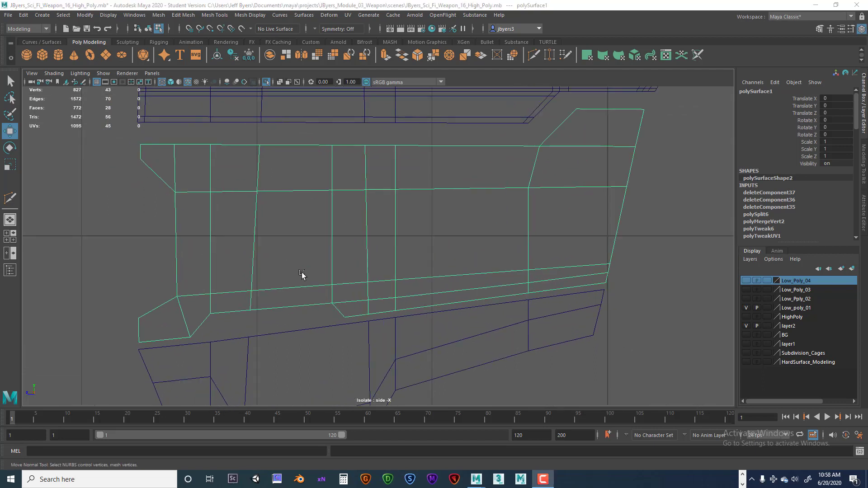
left_click_drag(316, 266, 326, 259, "alt")
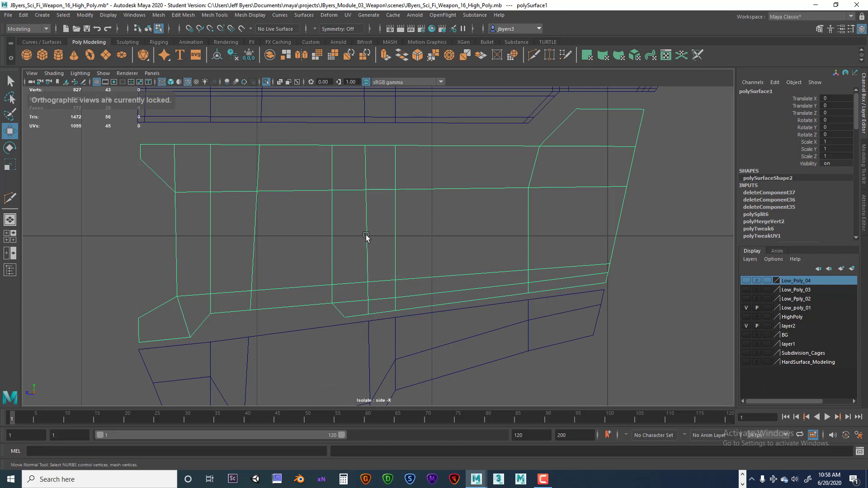
key("alt")
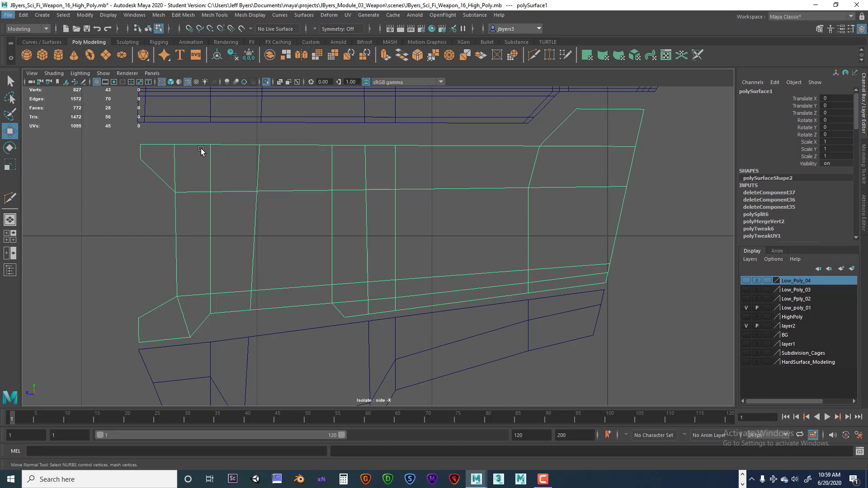
right_click_drag(198, 144, 192, 198)
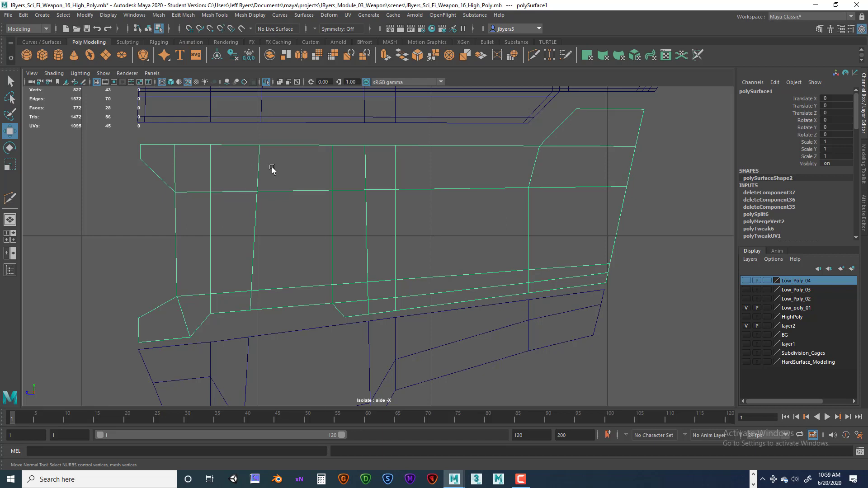
right_click_drag(272, 168, 229, 179, "shift")
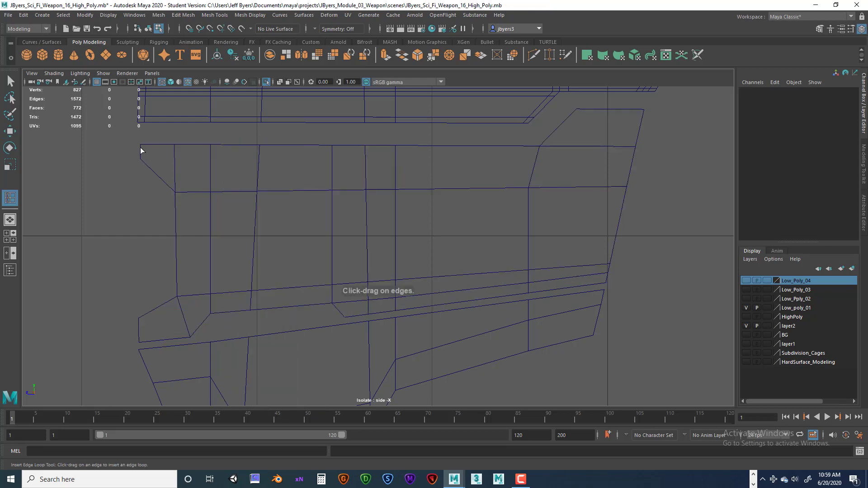
left_click_drag(141, 150, 141, 151)
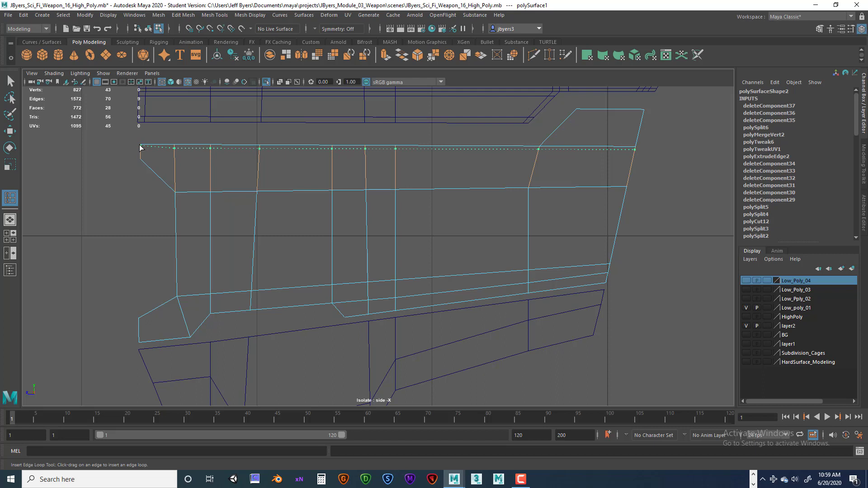
left_click_drag(140, 148, 140, 147)
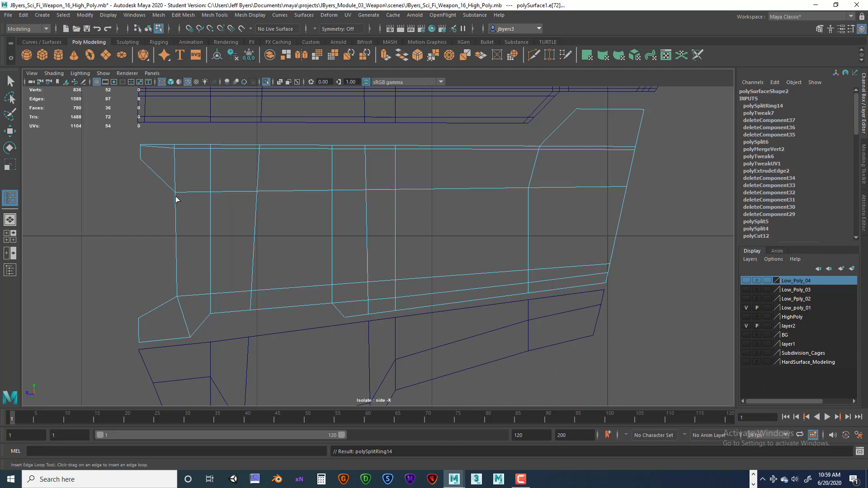
Insert supporting edge loops just below the panel's upper lengthwise edge, just above its lower lengthwise edge, and just above the front bottom border.
left_click_drag(175, 197, 176, 197)
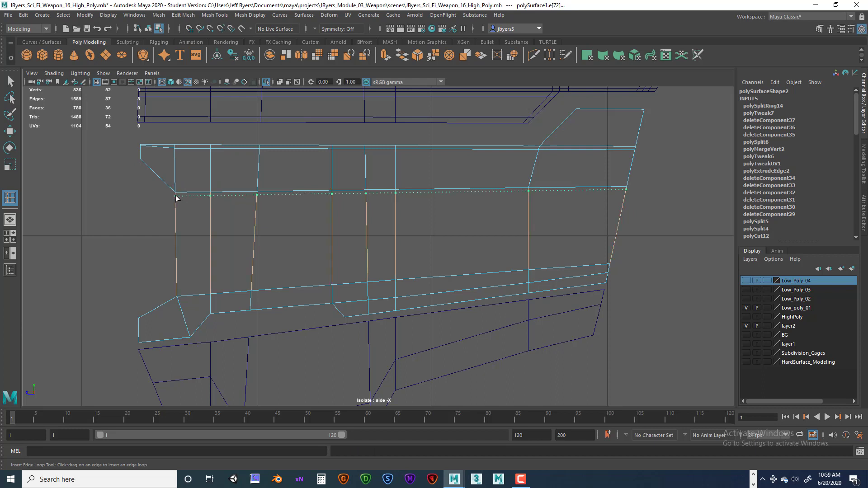
left_click_drag(176, 198, 176, 197)
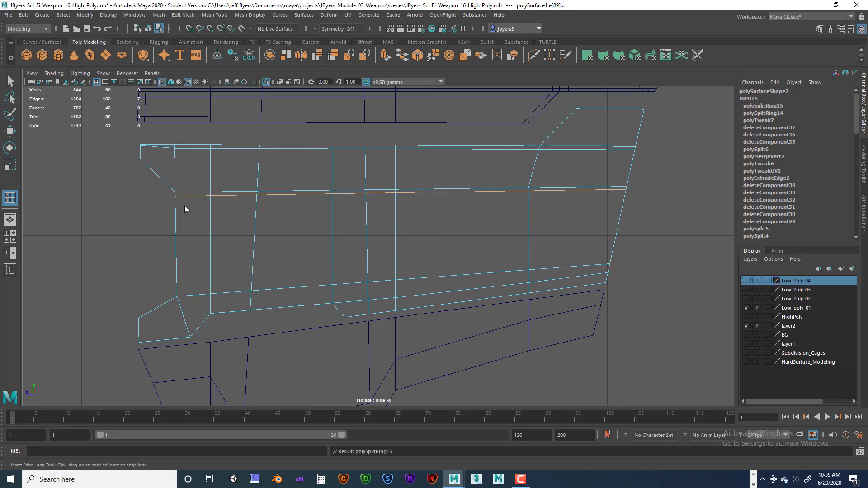
left_click_drag(177, 294, 176, 295)
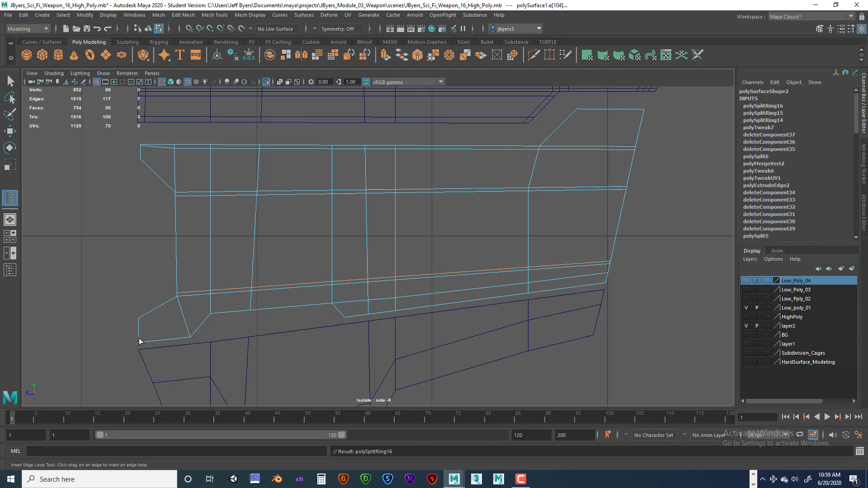
left_click_drag(139, 340, 139, 340)
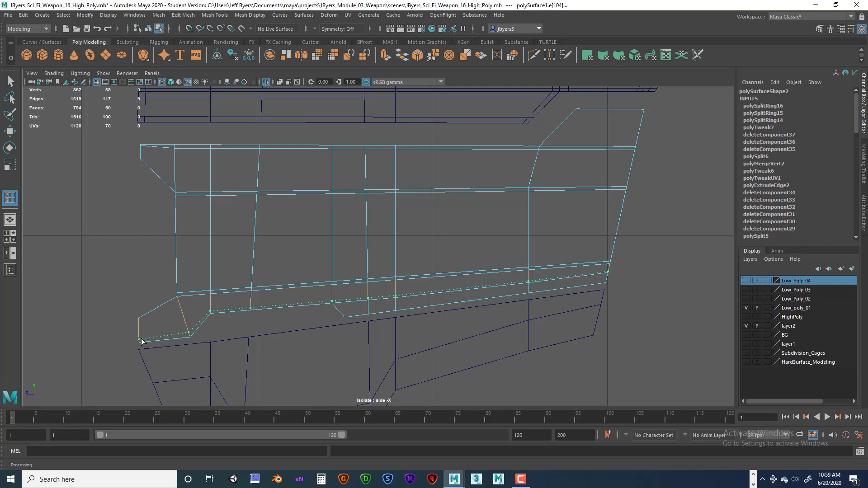
Insert a supporting edge loop just above the middle panel's bottom border, from its front corner to its rear edge, and leave the tool.
left_click_drag(142, 341, 142, 341)
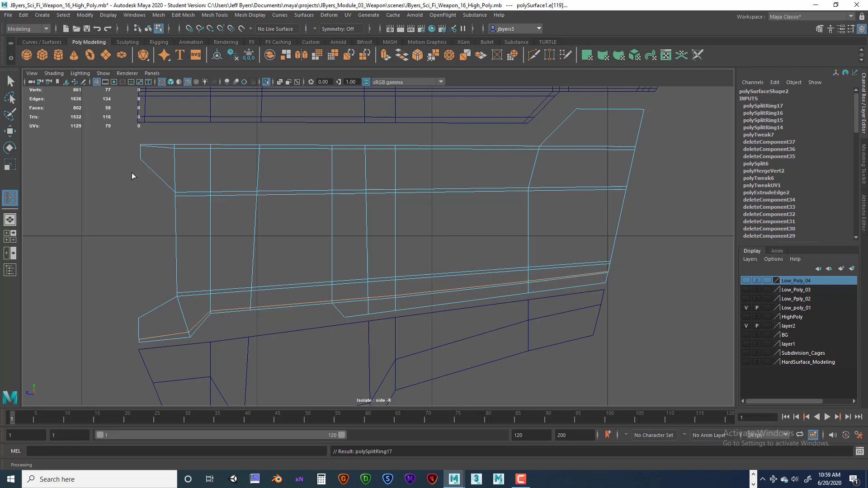
left_click(10, 81)
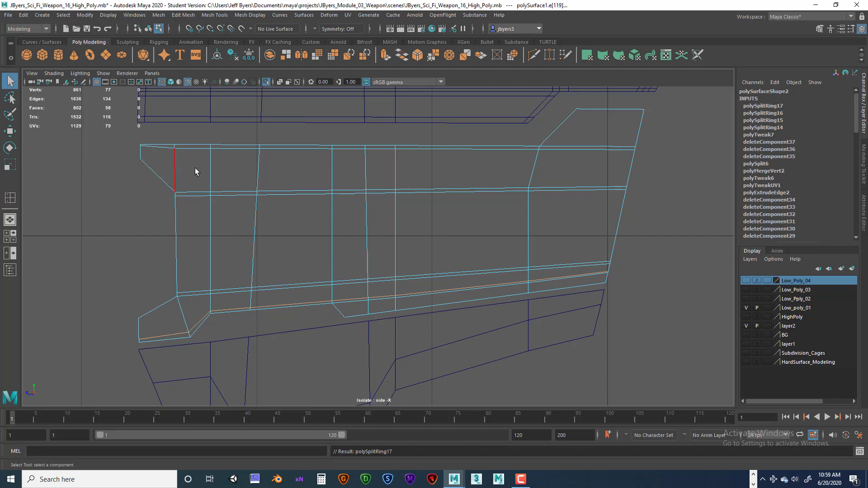
Lower the new loop's front-end vertex near the panel's top border with Component axis orientation, leveling it with the rest of the loop.
middle_click_drag(196, 171, 273, 177, "alt")
right_click_drag(248, 153, 214, 156)
scroll(240, 159, "up", 6)
middle_click_drag(202, 143, 289, 233, "alt")
scroll(288, 229, "up", 4)
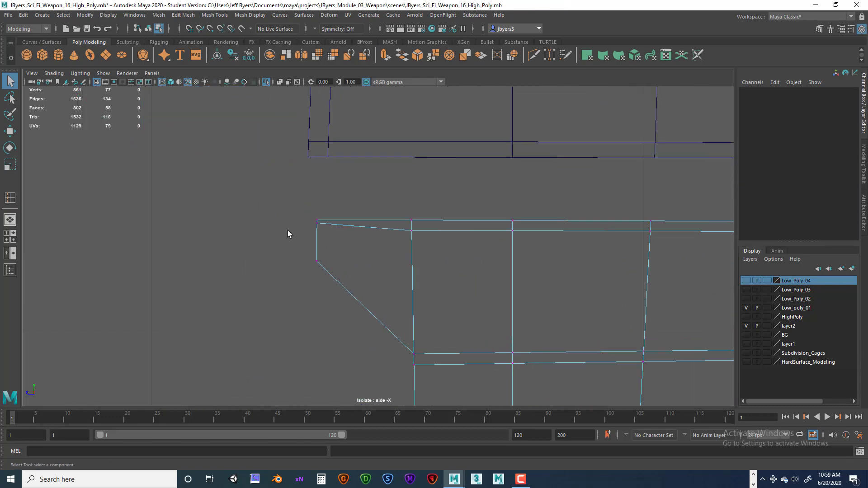
scroll(283, 231, "up", 3)
left_click(263, 222)
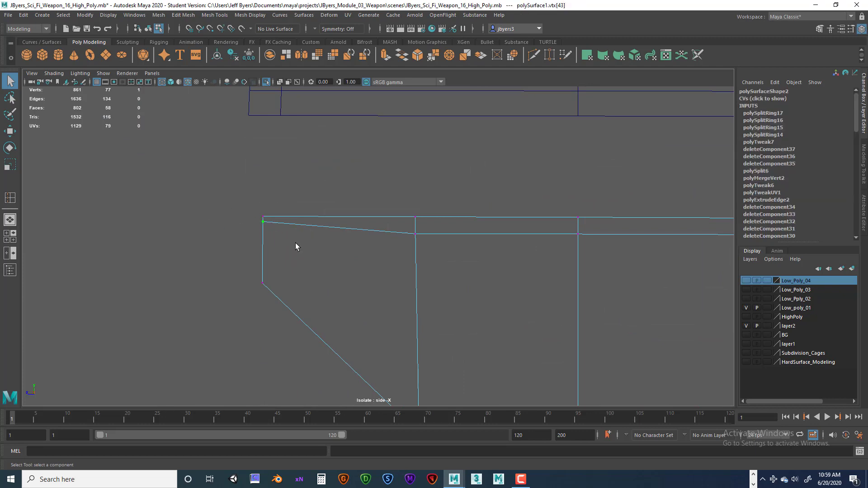
double_click(10, 131)
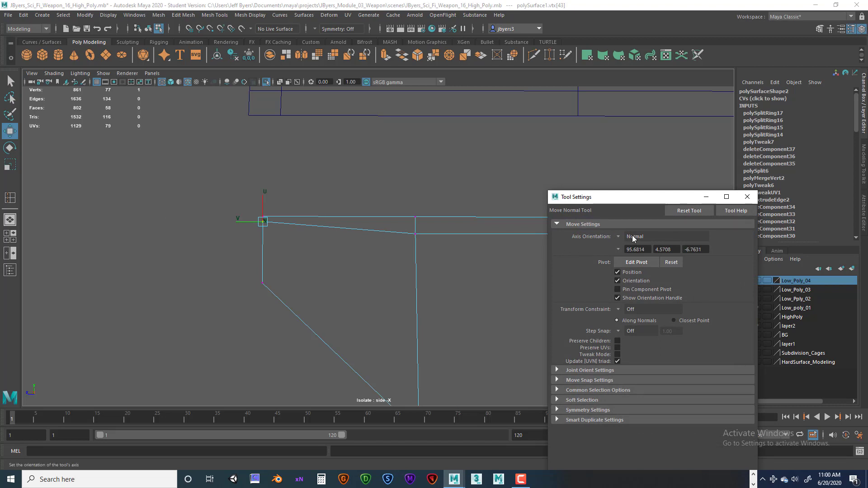
left_click(620, 237)
left_click(643, 261)
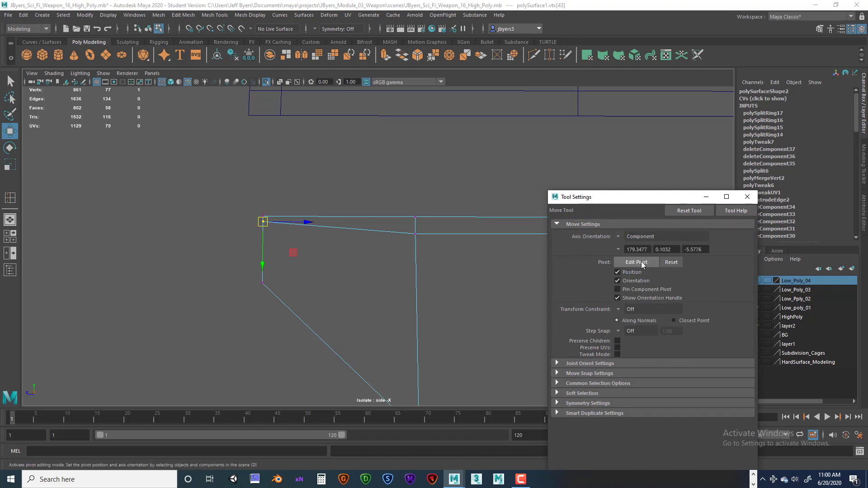
middle_click_drag(261, 265, 262, 277)
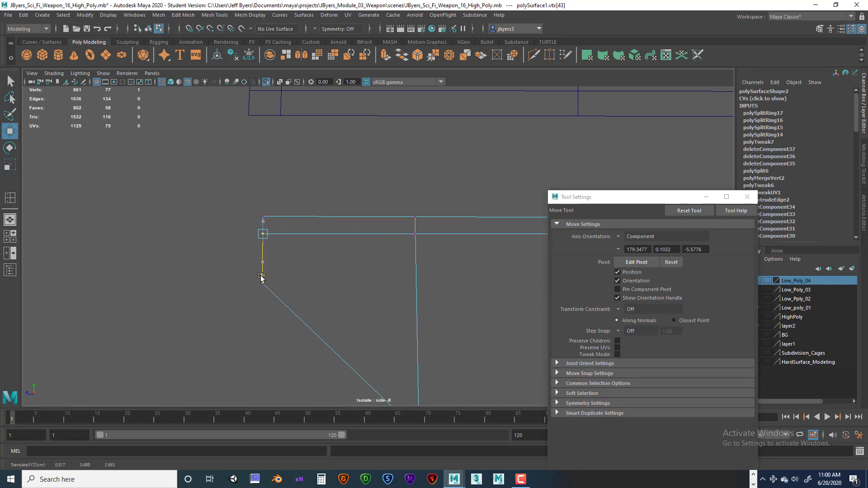
left_click_drag(260, 276, 261, 277)
left_click(502, 199)
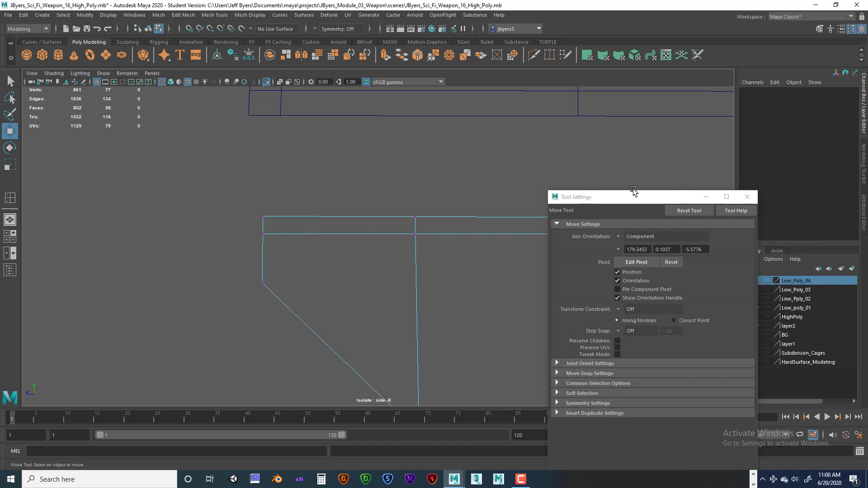
Shorten the Tool Settings window and move it clear of the panel wireframe.
left_click_drag(587, 197, 120, 103)
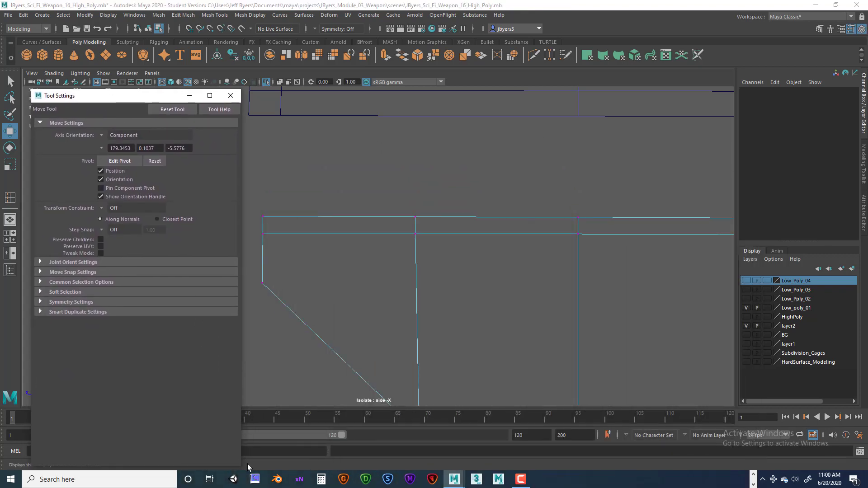
left_click_drag(237, 467, 231, 335)
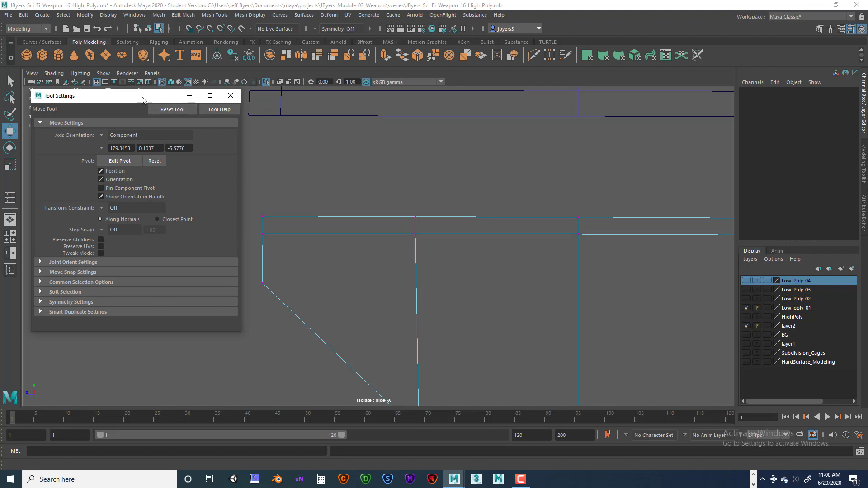
left_click_drag(144, 96, 154, 77)
Select the new bottom loop's vertex at the end of the slanted edge in the panel's lower front corner.
key("f")
scroll(460, 263, "up", 3)
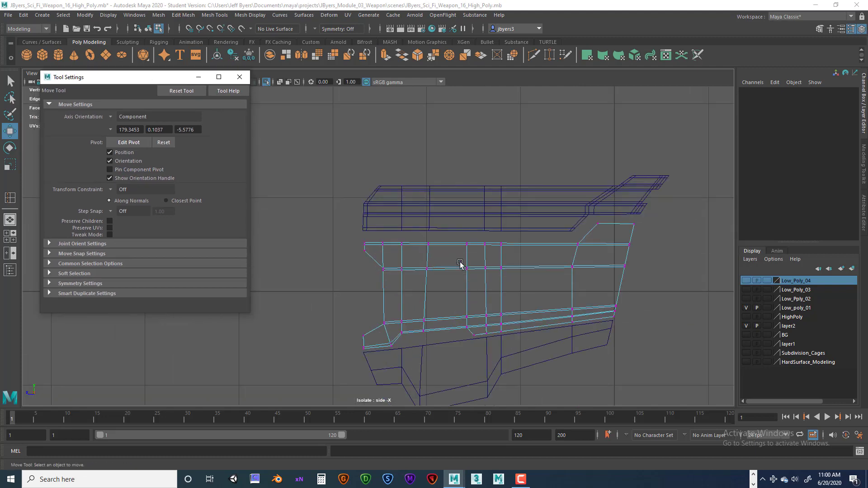
scroll(409, 217, "up", 2)
scroll(426, 222, "up", 1)
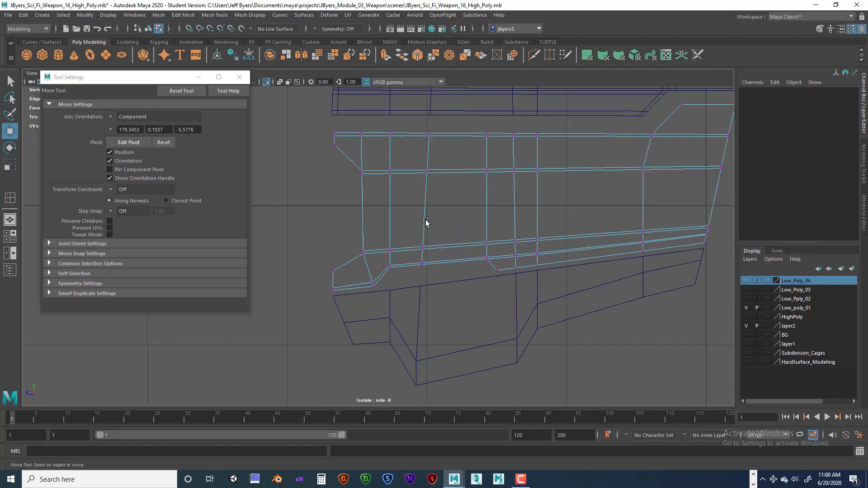
scroll(469, 199, "up", 1)
scroll(592, 201, "up", 1)
scroll(534, 231, "up", 2)
scroll(472, 248, "up", 1)
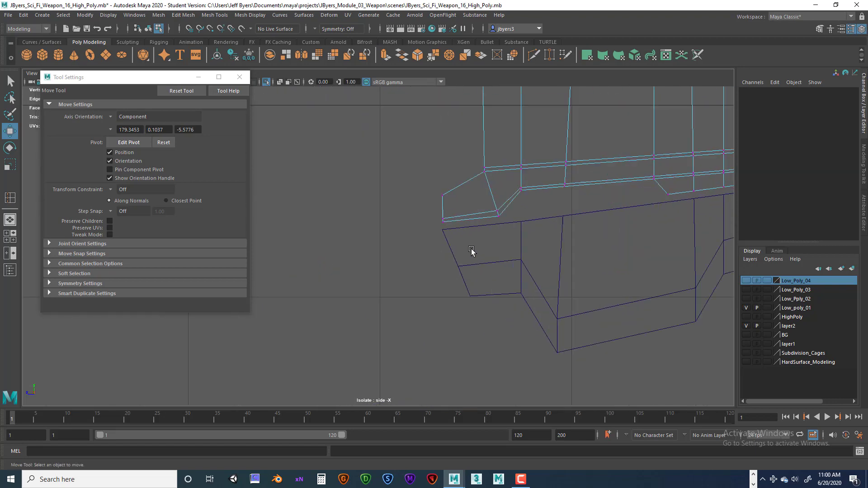
scroll(374, 274, "up", 1)
scroll(421, 302, "up", 2)
scroll(412, 264, "up", 1)
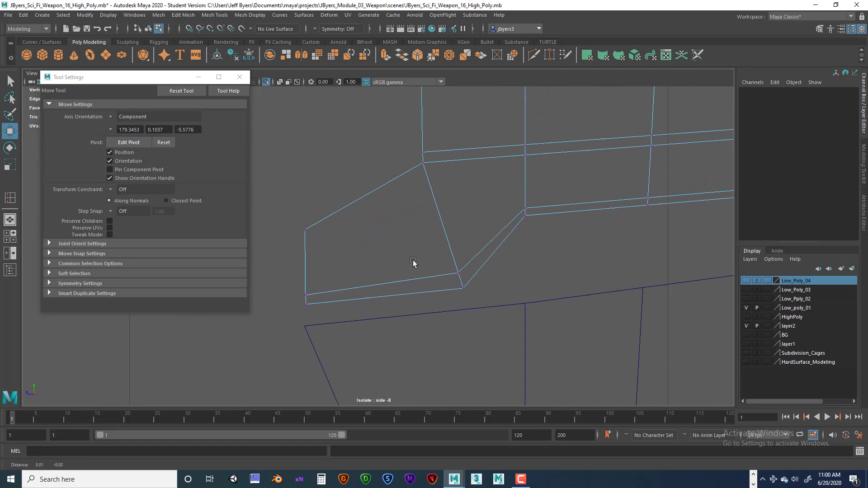
scroll(444, 253, "up", 1)
left_click(444, 254)
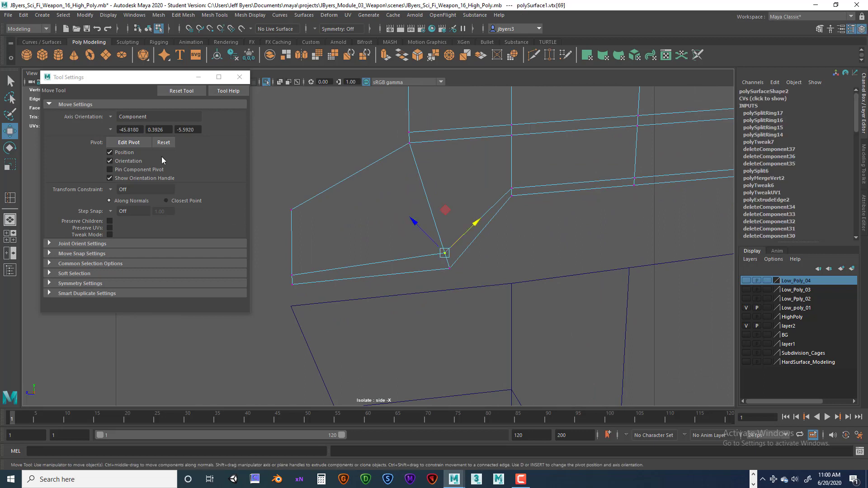
Try the Normal and Custom axis orientations to align the vertex's movement with its slanted edge.
left_click(111, 116)
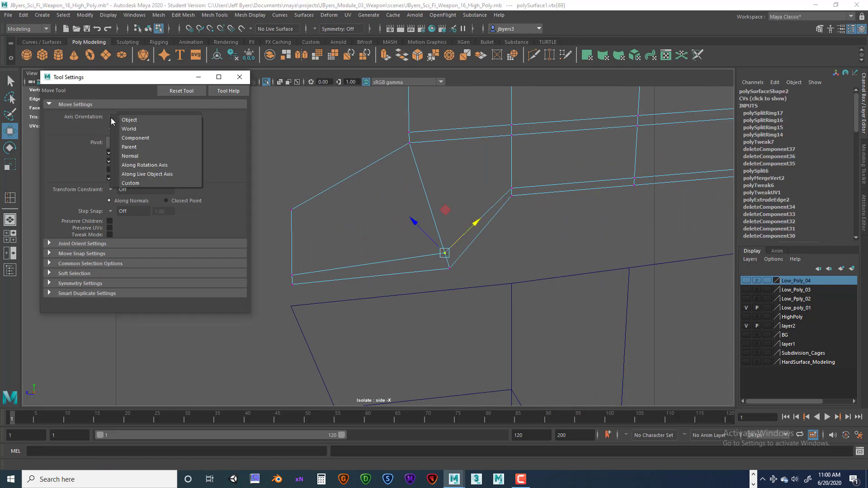
left_click(128, 156)
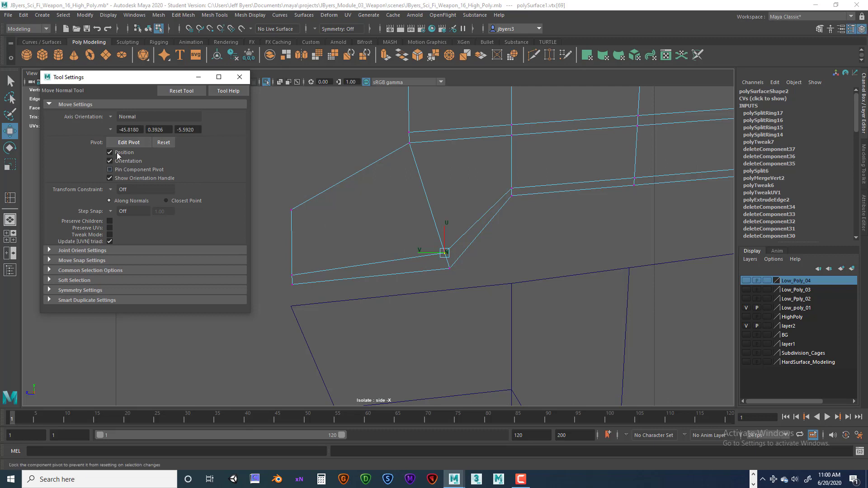
left_click(110, 116)
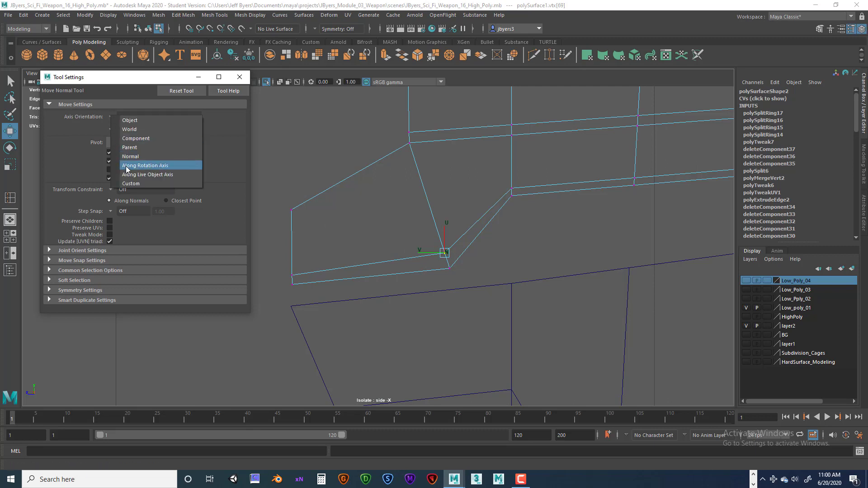
left_click(131, 183)
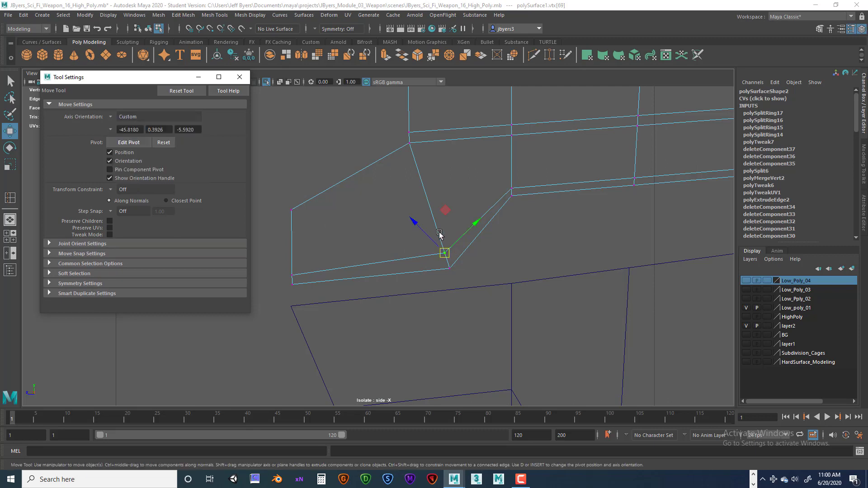
right_click_drag(437, 232, 436, 206)
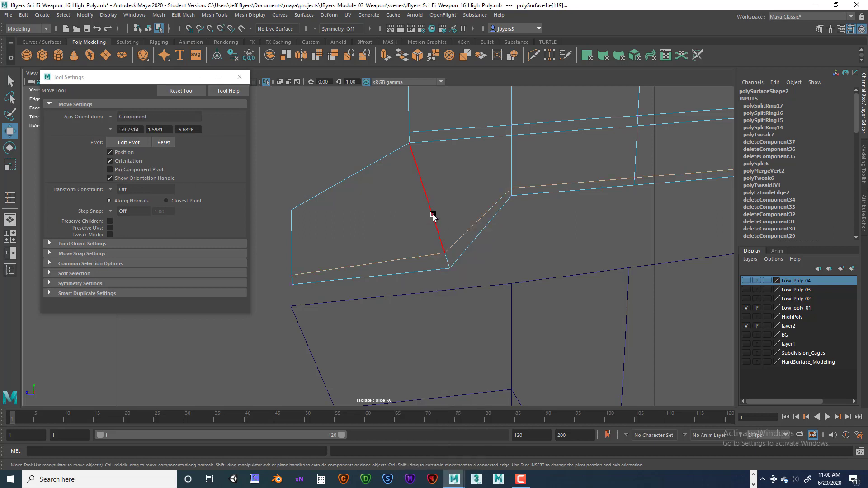
left_click(444, 251)
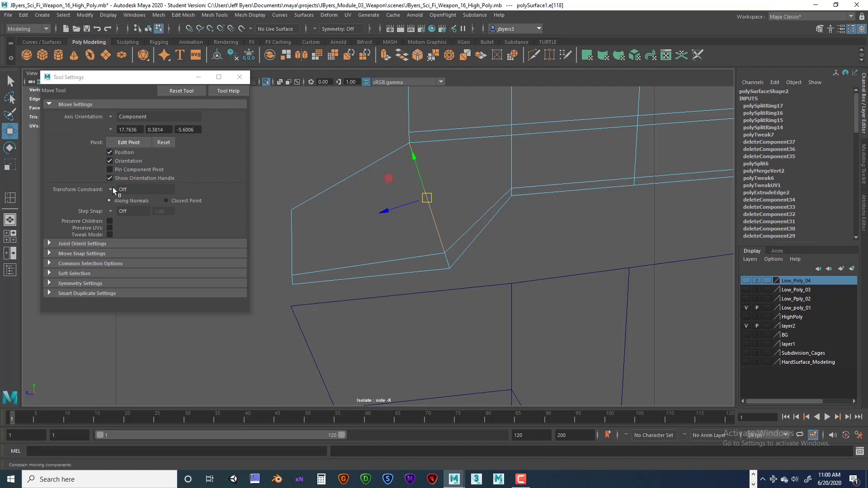
left_click(108, 115)
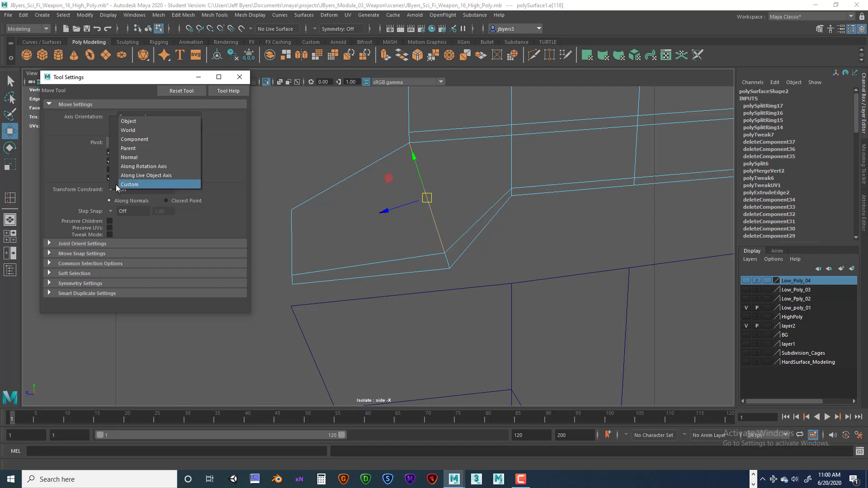
left_click(147, 186)
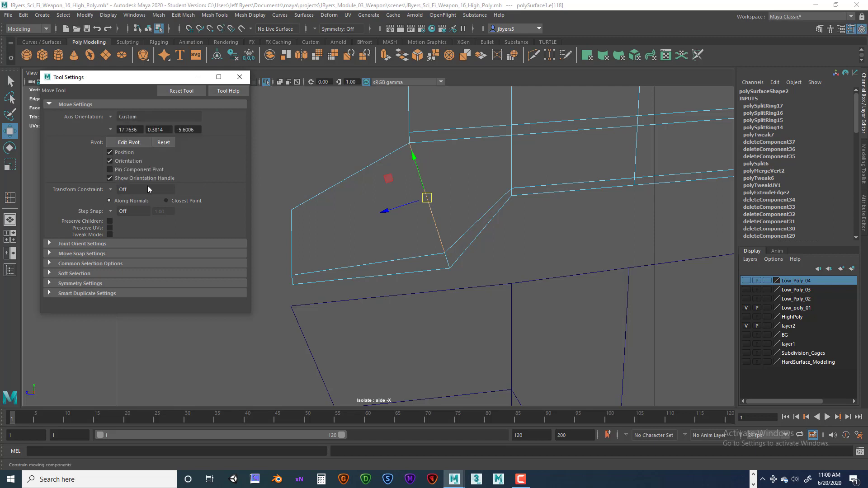
right_click_drag(444, 230, 416, 231)
left_click(444, 253)
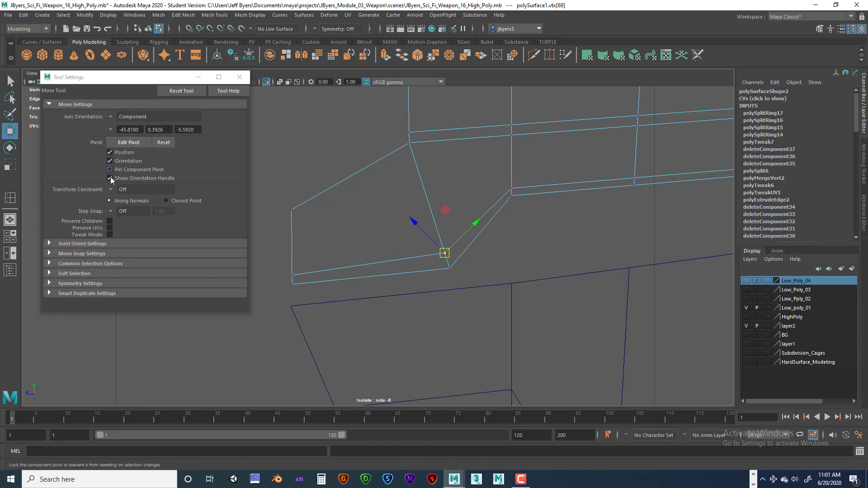
Set the transform constraint to Edge and slide the vertex down its slanted edge, closer to the bottom border.
left_click(112, 192)
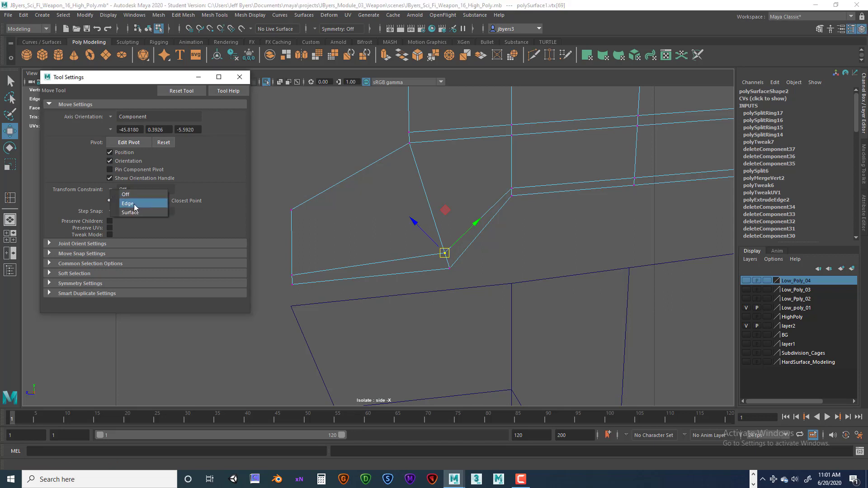
left_click(133, 203)
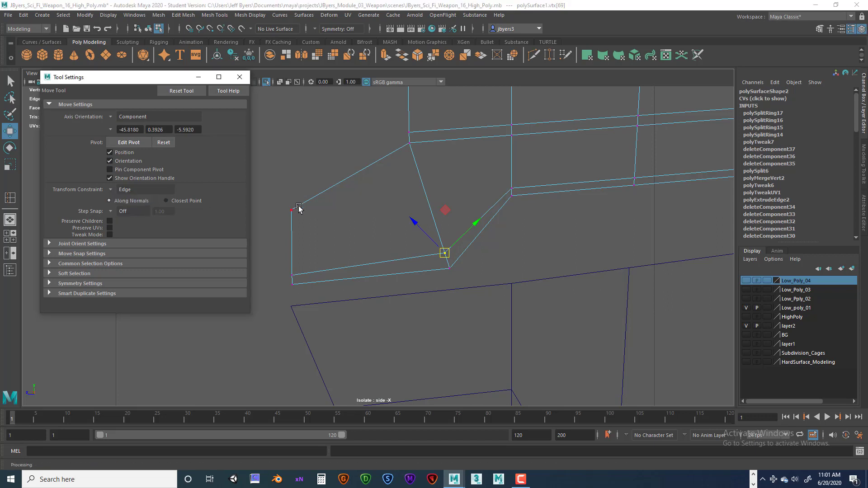
right_click_drag(428, 200, 430, 178)
left_click(427, 199)
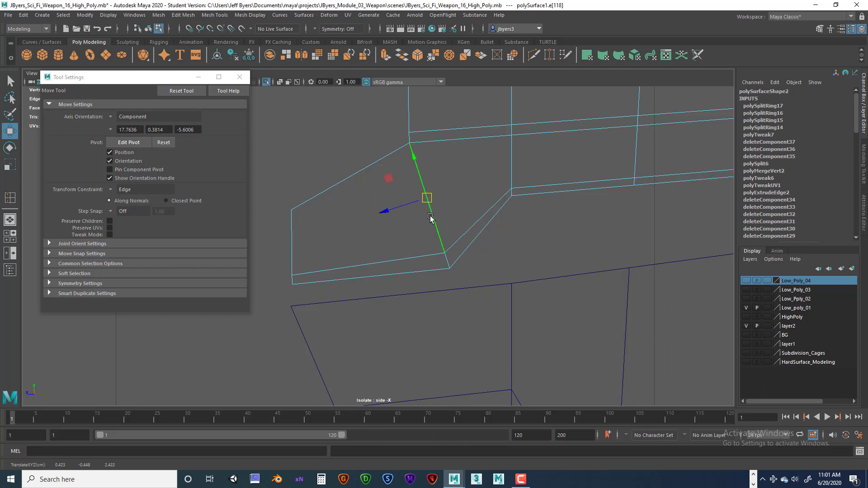
right_click_drag(448, 230, 415, 232)
left_click(446, 252)
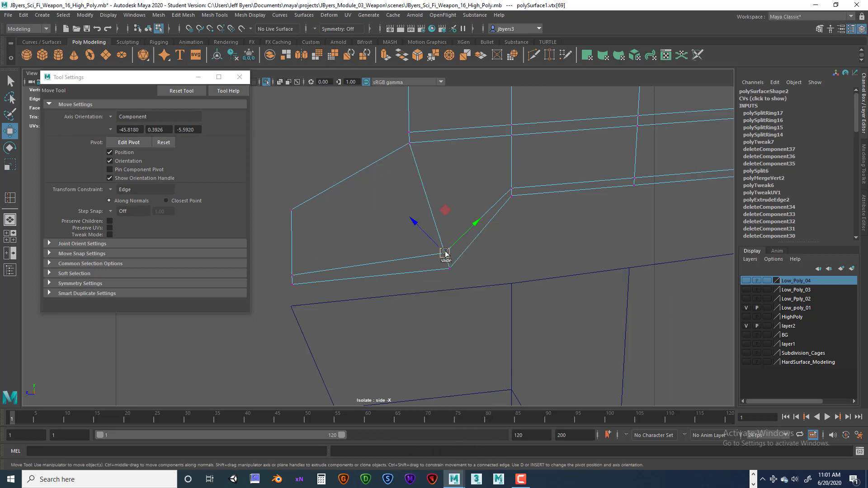
mouse_move(444, 253)
left_mouse_down()
mouse_move(442, 244)
mouse_move(447, 262)
mouse_move(441, 242)
mouse_move(421, 226)
mouse_move(445, 260)
left_mouse_up()
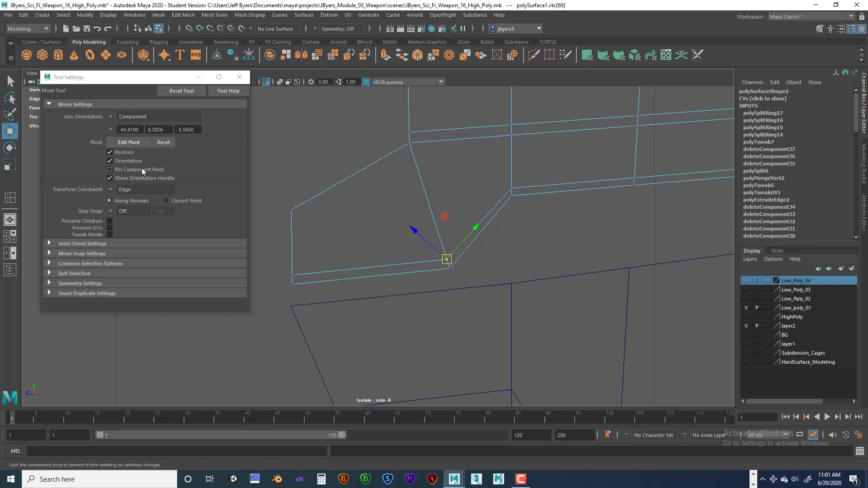
Slide the loop's vertex at the upper bend slightly up its vertical edge and fine-tune the slanted edge's vertex to even the border strip.
left_click(110, 190)
left_click(126, 200)
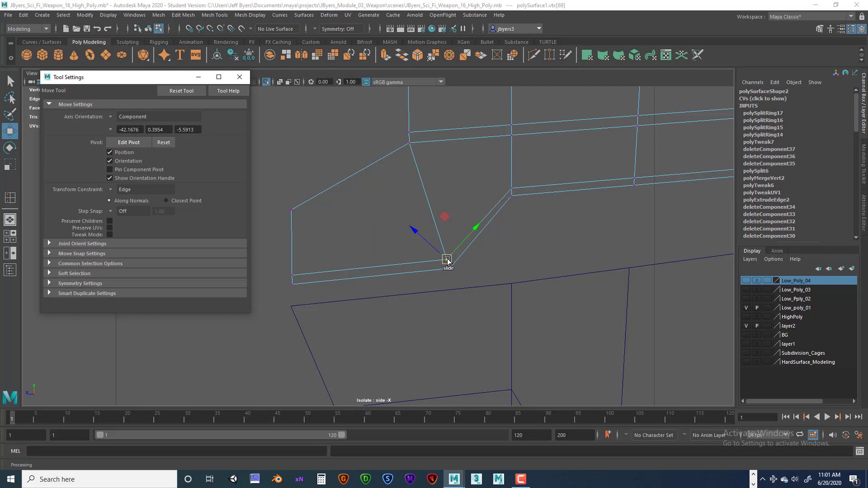
mouse_move(446, 259)
left_mouse_down()
mouse_move(441, 232)
mouse_move(446, 259)
left_mouse_up()
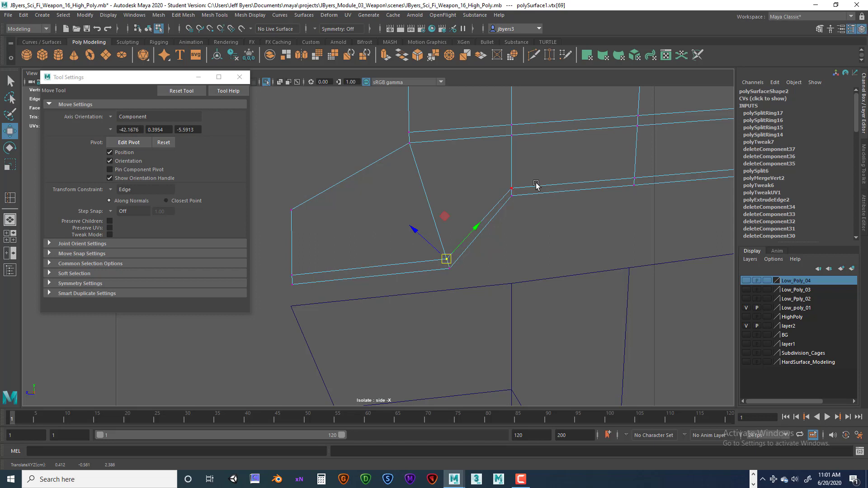
left_click(511, 189)
left_click_drag(511, 188, 513, 185)
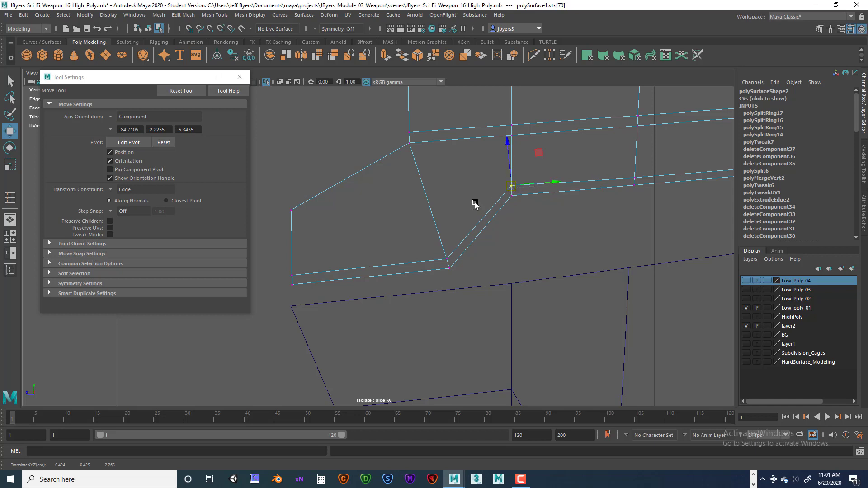
left_click(445, 260)
mouse_move(446, 259)
left_mouse_down()
mouse_move(453, 248)
mouse_move(446, 258)
mouse_move(444, 240)
mouse_move(447, 259)
left_mouse_up()
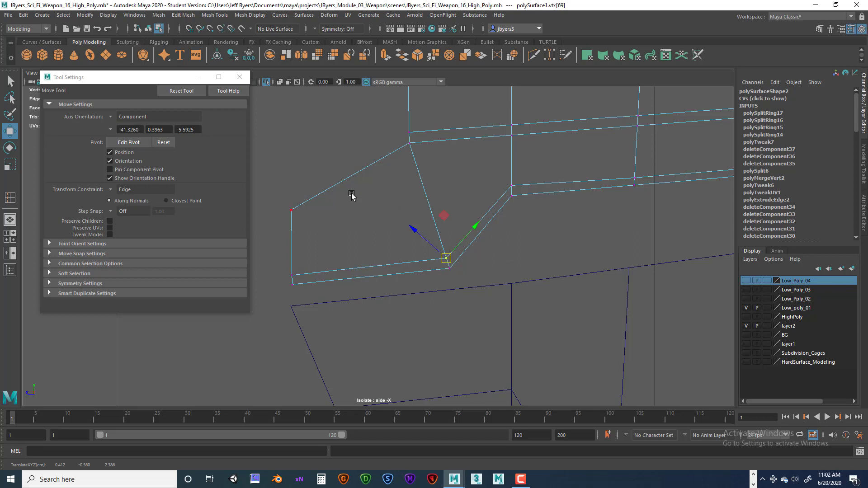
Return the middle panel to object selection and reset the Move tool to its default settings.
right_click_drag(352, 194, 344, 246)
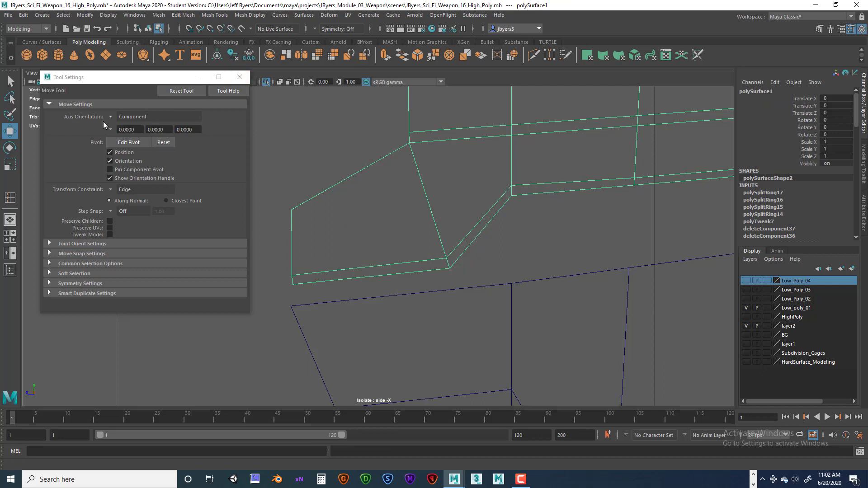
left_click(182, 90)
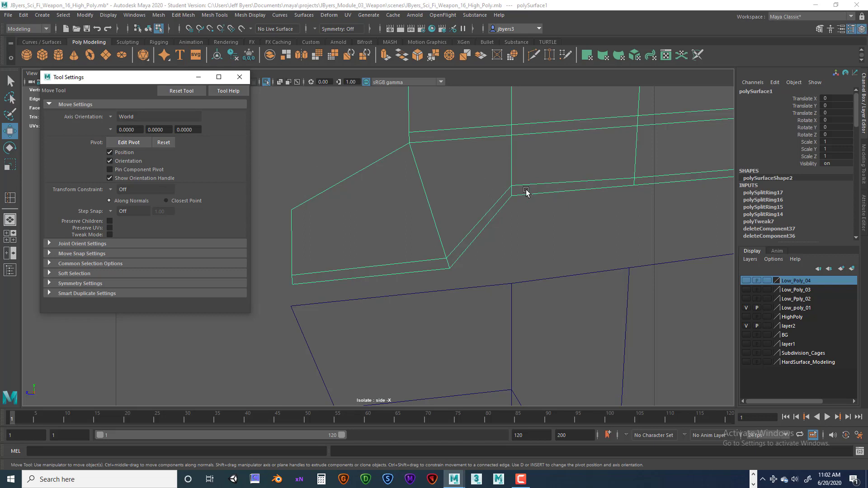
Set the transform constraint to Edge, slide the loop's vertex at the upper bend slightly down, and return the panel to object selection.
right_click_drag(513, 185, 471, 186)
left_click(511, 185)
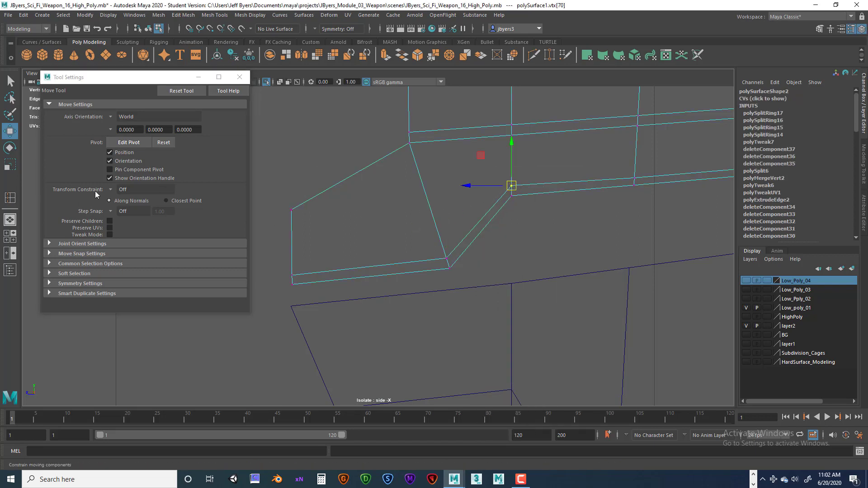
left_click(110, 190)
left_click(126, 203)
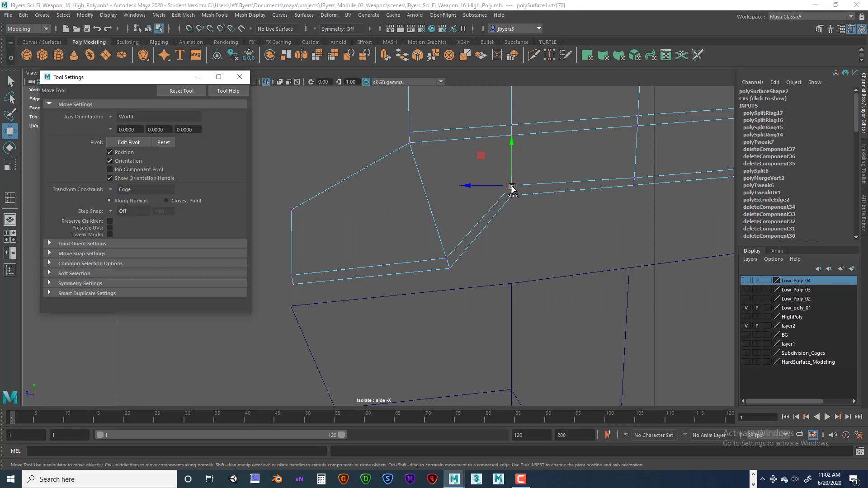
left_click_drag(513, 186, 512, 189)
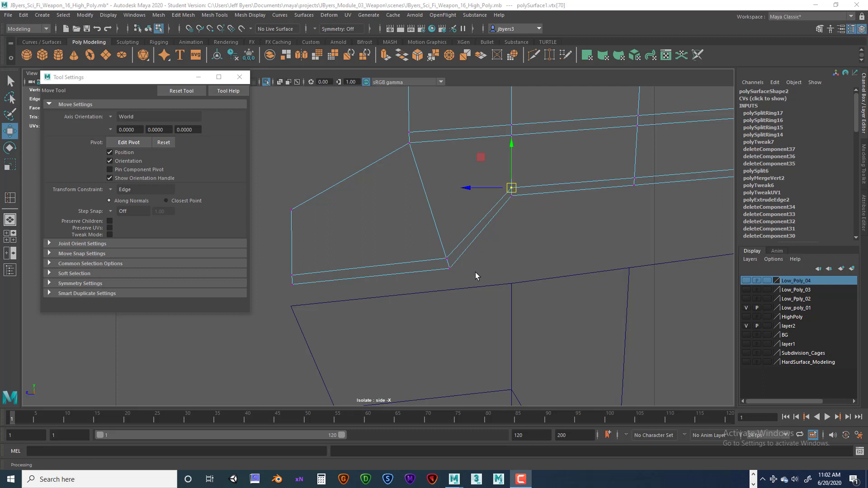
left_click(240, 77)
right_click(437, 206)
right_click_drag(437, 211, 435, 261)
Examine the spacing of the middle panel's horizontal support loops along its full length, from the front tip to the slanted rear edge.
scroll(498, 235, "down", 12)
scroll(501, 236, "up", 3)
scroll(501, 235, "up", 5)
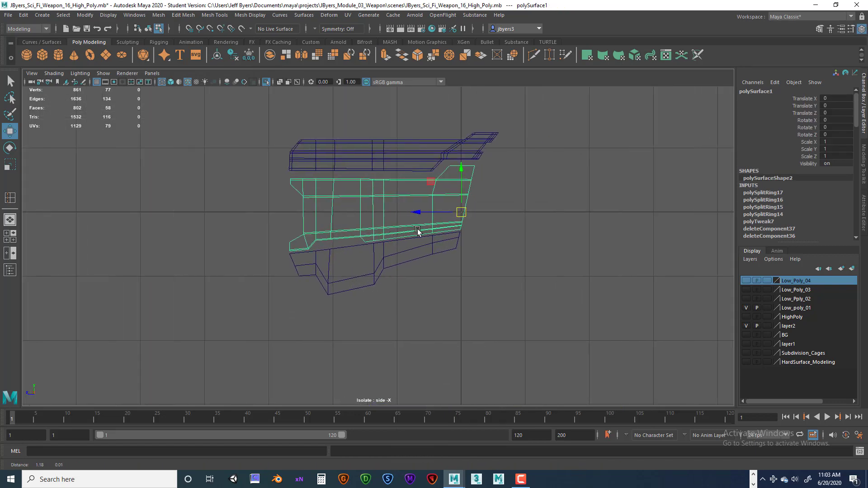
scroll(454, 246, "up", 5)
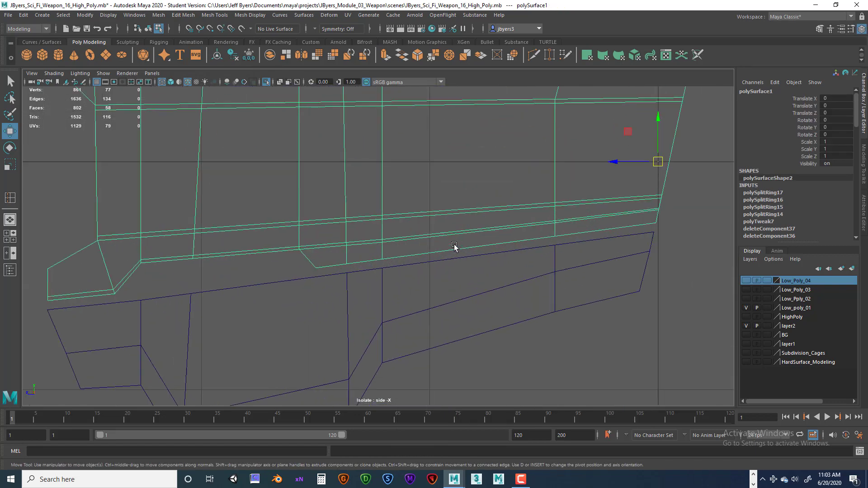
scroll(461, 235, "up", 5)
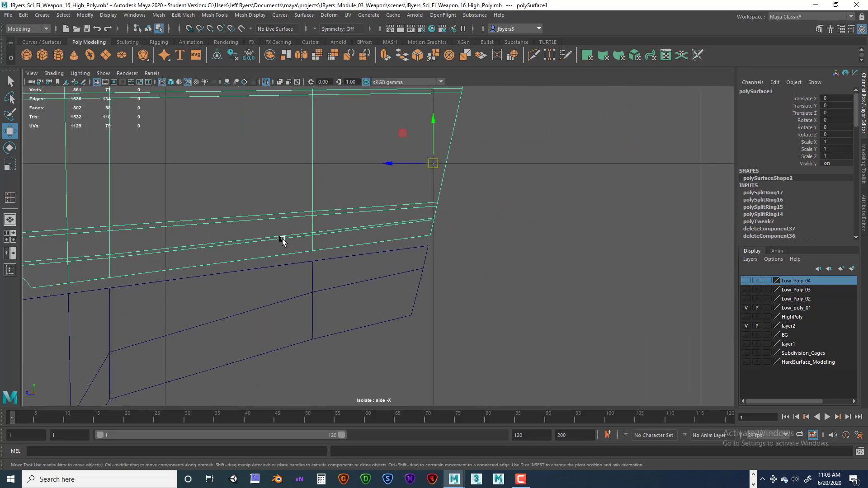
scroll(408, 271, "down", 10)
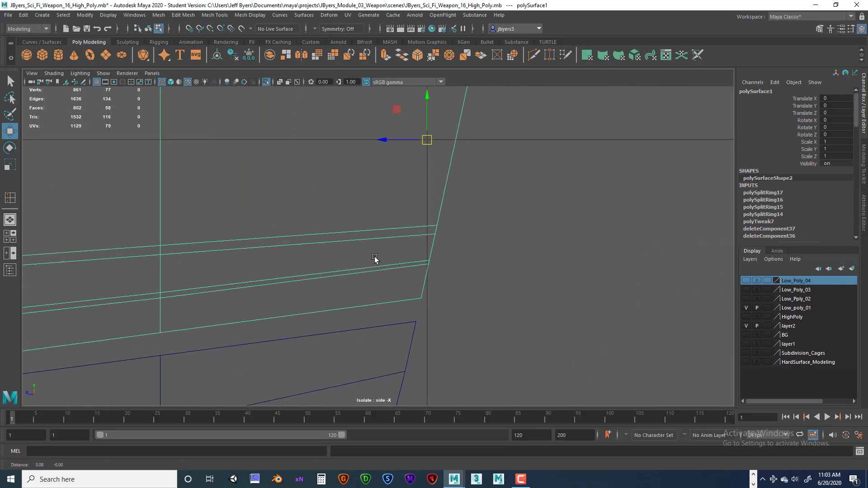
scroll(422, 235, "up", 8)
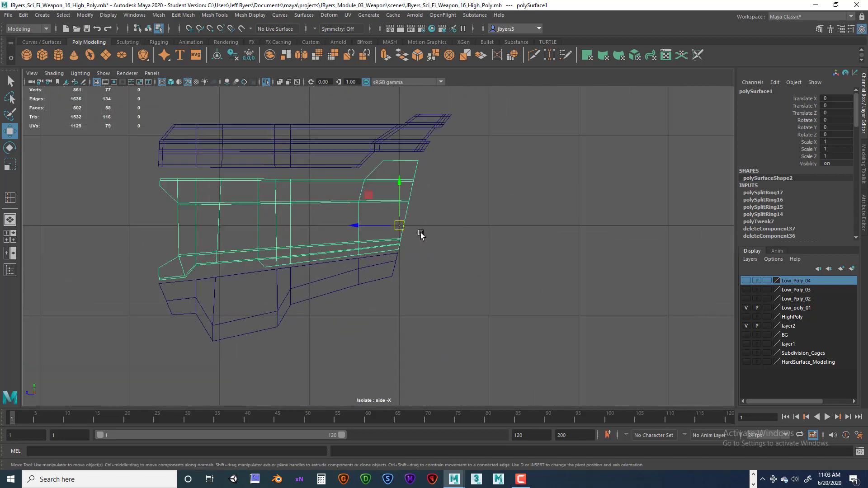
middle_click_drag(384, 245, 469, 221, "alt")
scroll(465, 221, "up", 1)
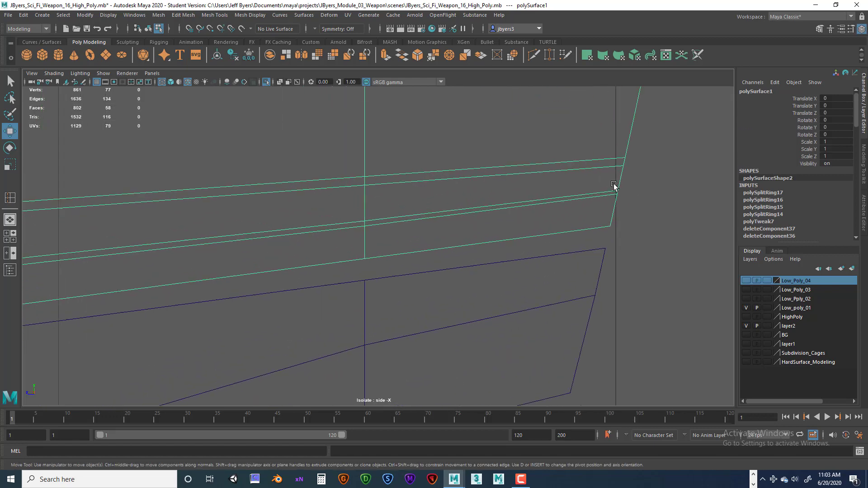
scroll(589, 194, "down", 4)
scroll(589, 194, "up", 2)
middle_click_drag(507, 205, 634, 186, "alt")
middle_click_drag(465, 207, 577, 190, "alt")
scroll(522, 199, "up", 1)
mouse_move(523, 199)
middle_mouse_down("alt")
mouse_move(460, 204)
mouse_move(520, 214)
middle_mouse_up("alt")
scroll(525, 206, "up", 1)
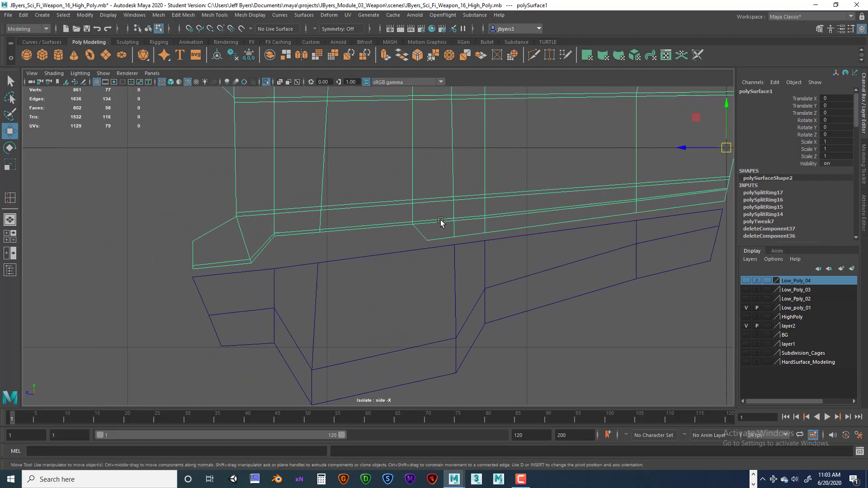
middle_click_drag(438, 218, 499, 250, "alt")
middle_click_drag(421, 187, 356, 225, "alt")
scroll(417, 228, "up", 1)
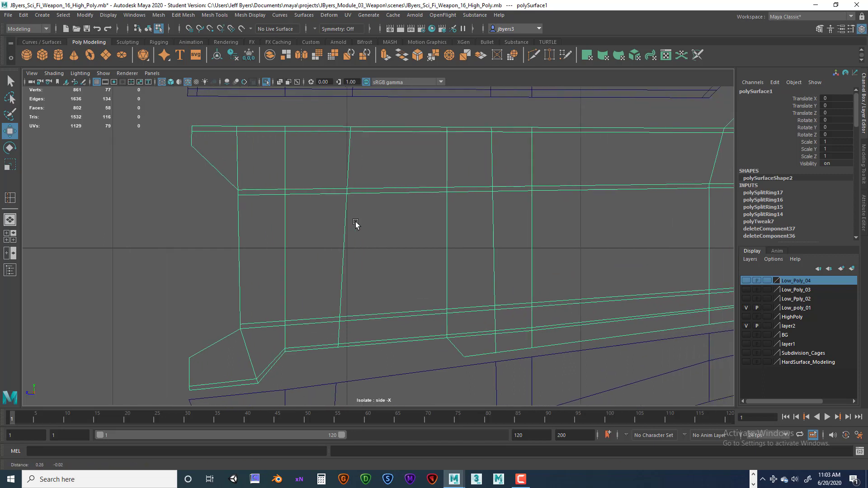
middle_click_drag(479, 226, 474, 243, "alt")
Insert vertical edge loops behind the panel's front edge and on both sides of the vertical edges at the lower bend and the lower notch.
right_click_drag(269, 144, 282, 198)
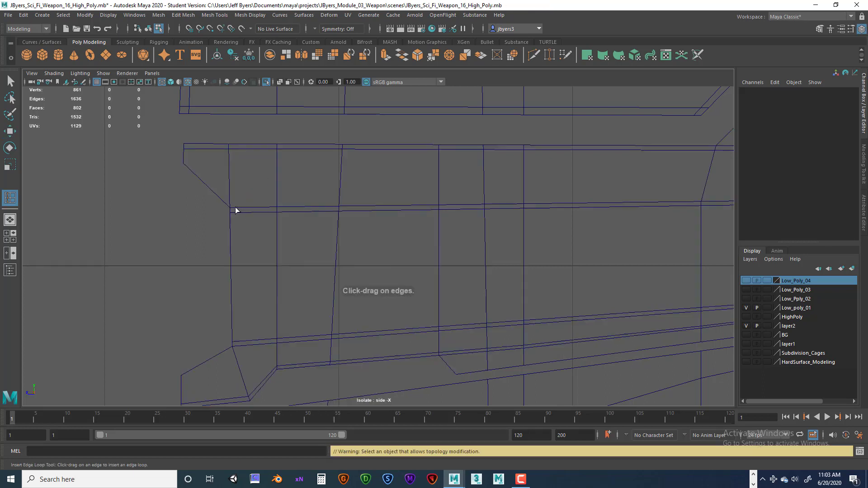
left_click_drag(235, 209, 235, 210)
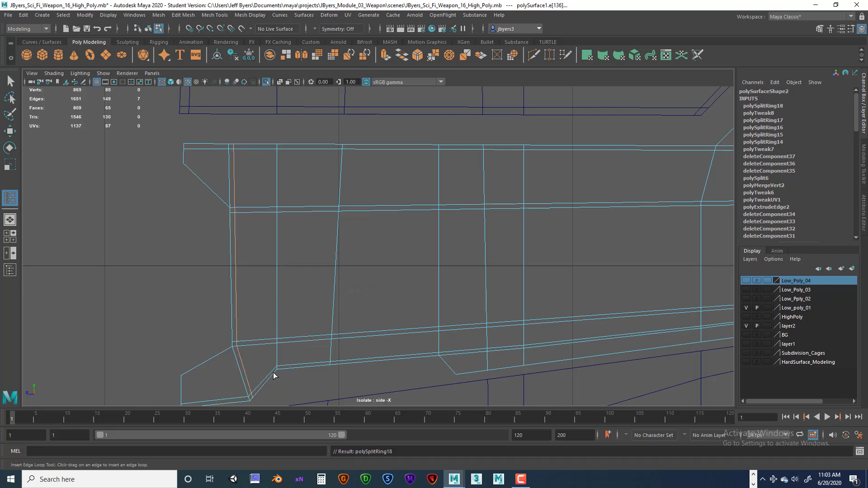
left_click_drag(273, 375, 281, 370)
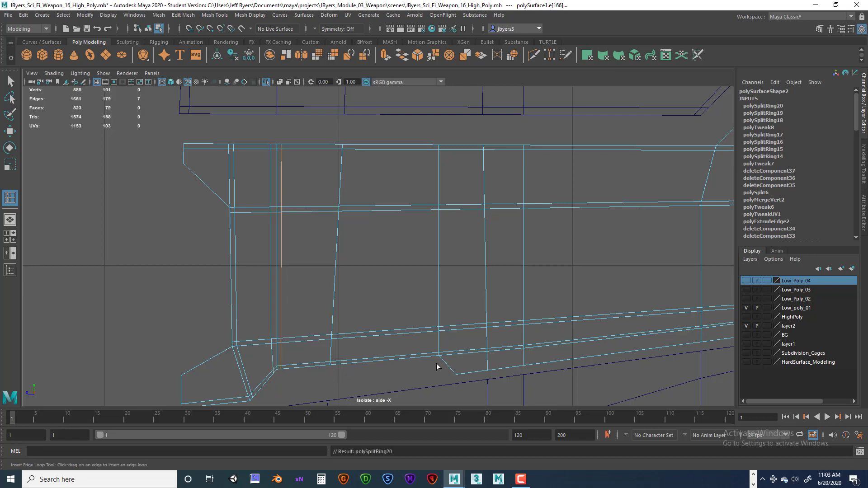
left_click_drag(436, 357, 443, 356)
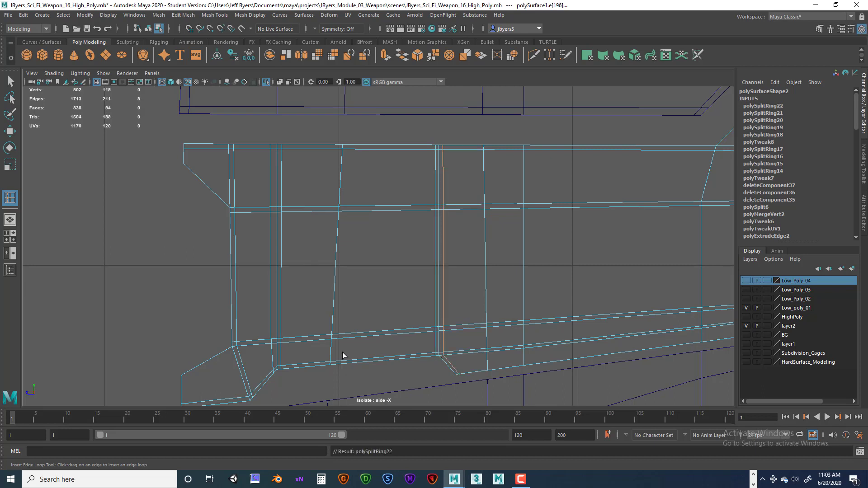
Insert a vertical edge loop close to the short end edge of the panel's upper front tip.
middle_click_drag(336, 329, 319, 249, "alt")
right_click_drag(277, 317, 444, 305, "alt")
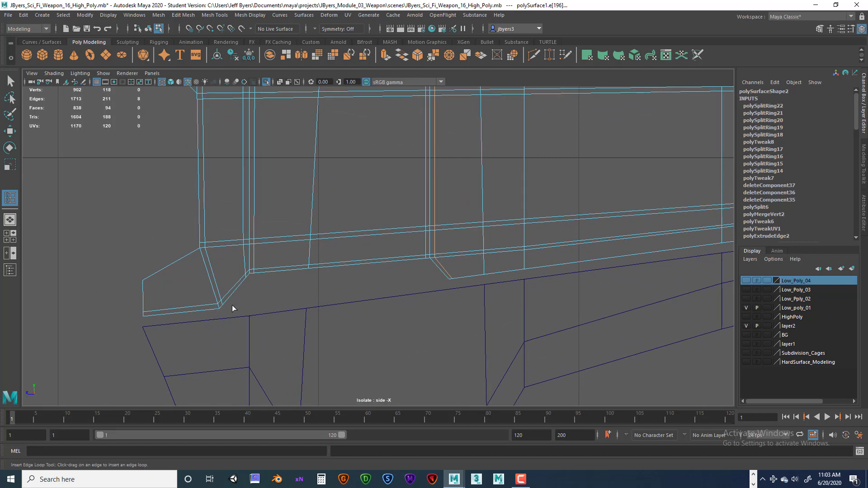
right_click_drag(484, 276, 562, 277, "alt")
middle_click_drag(497, 271, 359, 245, "alt")
scroll(269, 233, "down", 10)
scroll(330, 224, "up", 5)
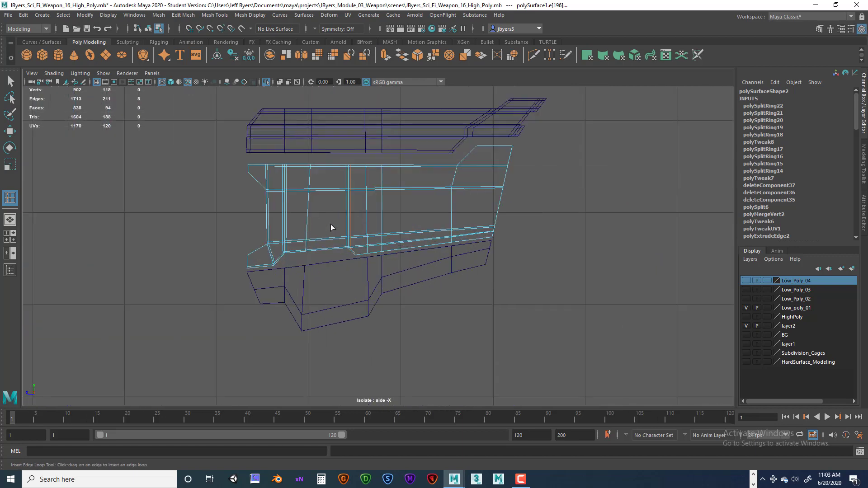
scroll(330, 224, "up", 8)
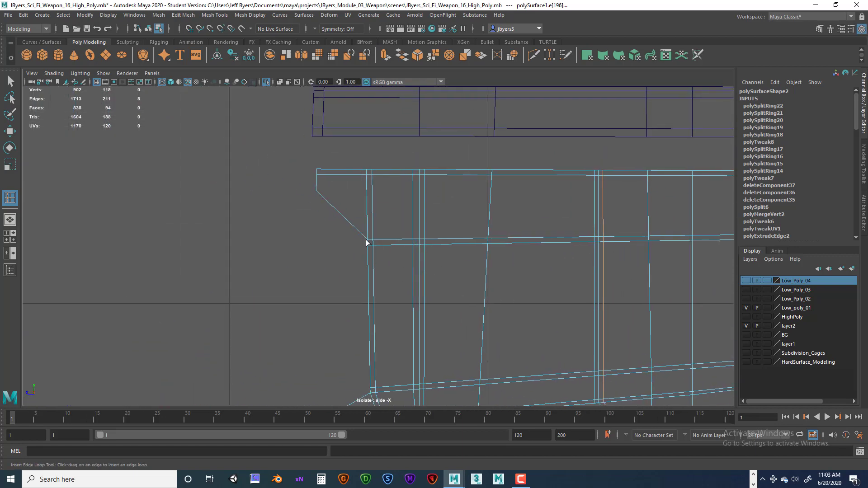
left_click(321, 176)
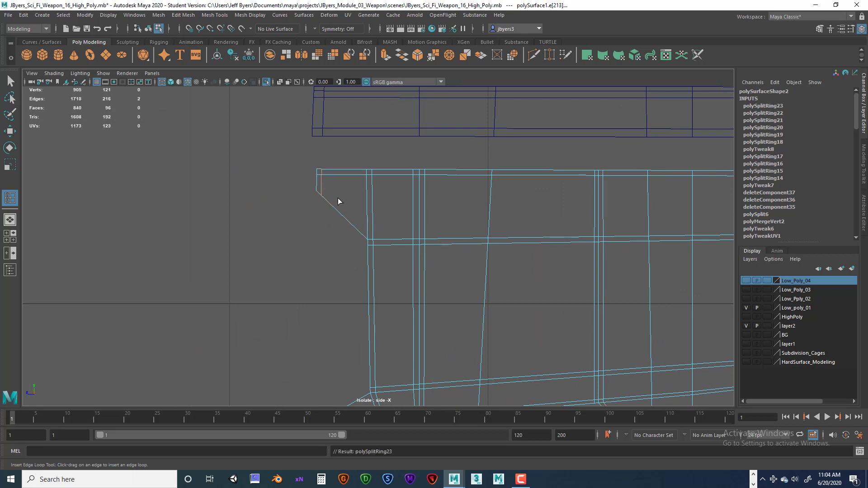
Try an edge loop just above the panel's upper horizontal edge pair and undo it.
left_click(373, 235)
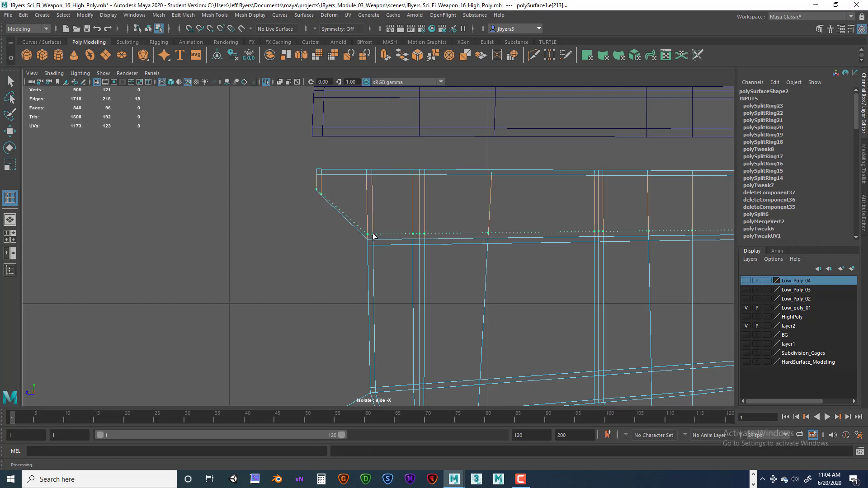
mouse_move(377, 235)
left_mouse_down()
mouse_move(363, 217)
mouse_move(386, 236)
left_mouse_up()
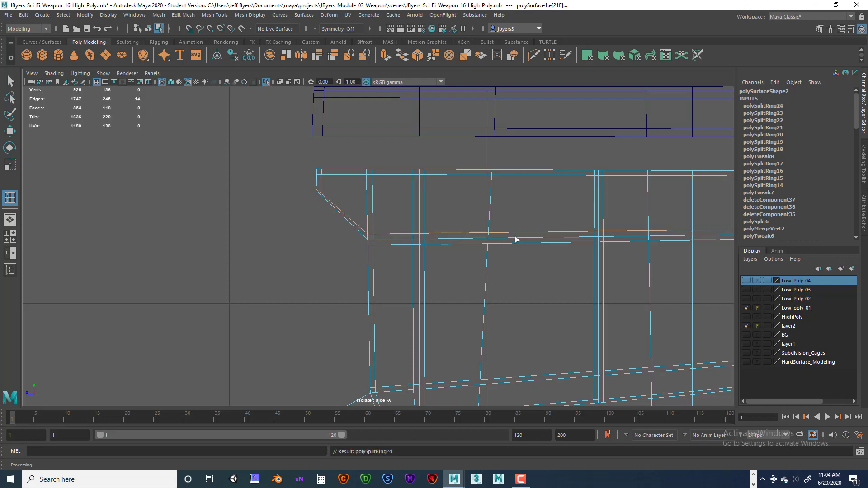
scroll(391, 207, "up", 3)
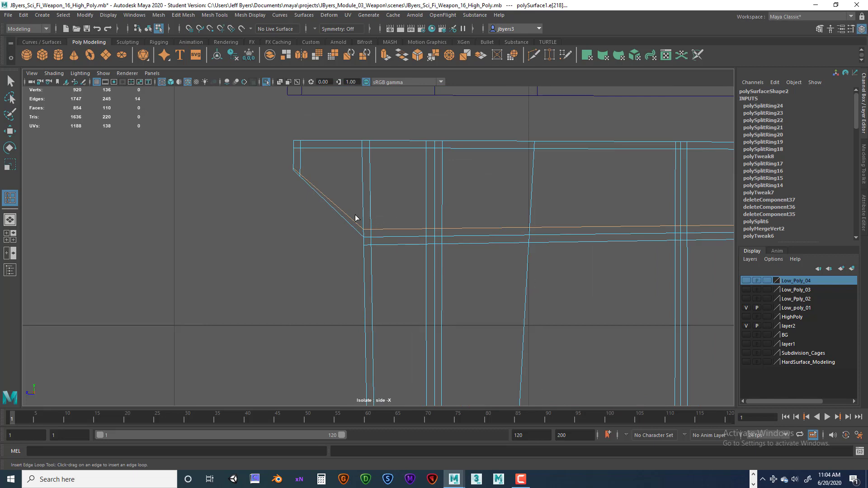
key("ctrl+z")
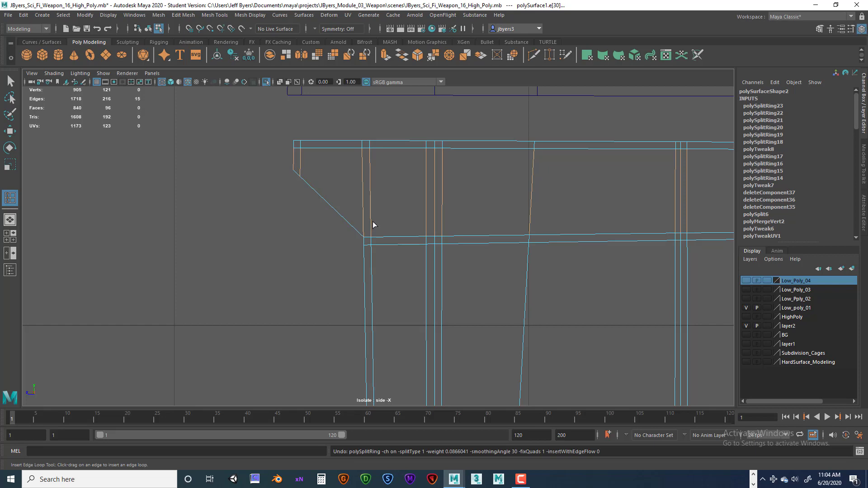
Insert a horizontal edge loop between the panel's top border and the upper horizontal edge pair, well clear of the pair.
left_click_drag(373, 221, 373, 206)
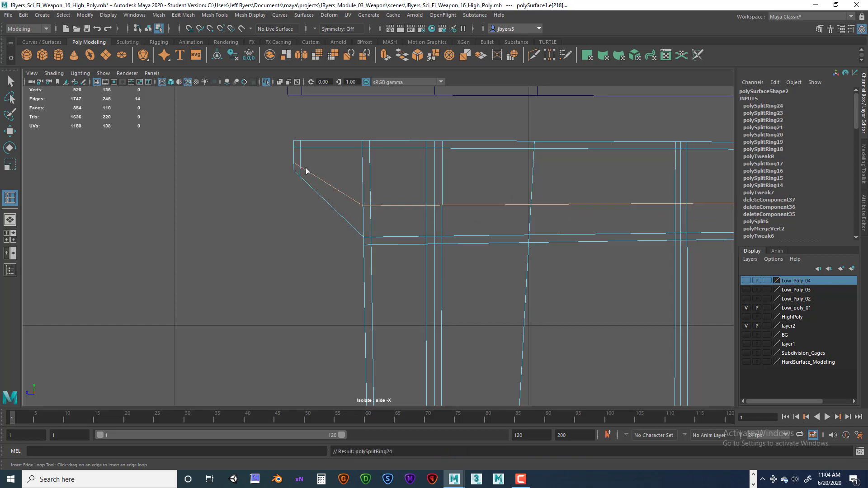
scroll(427, 208, "down", 5)
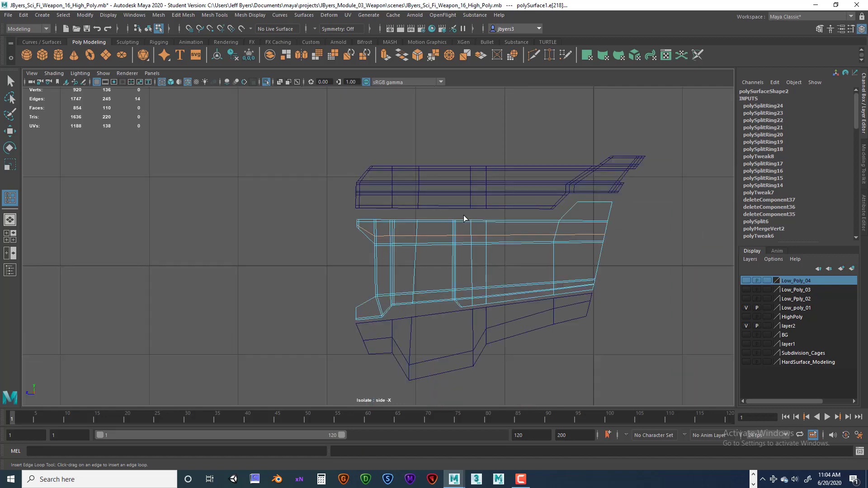
scroll(496, 220, "up", 4)
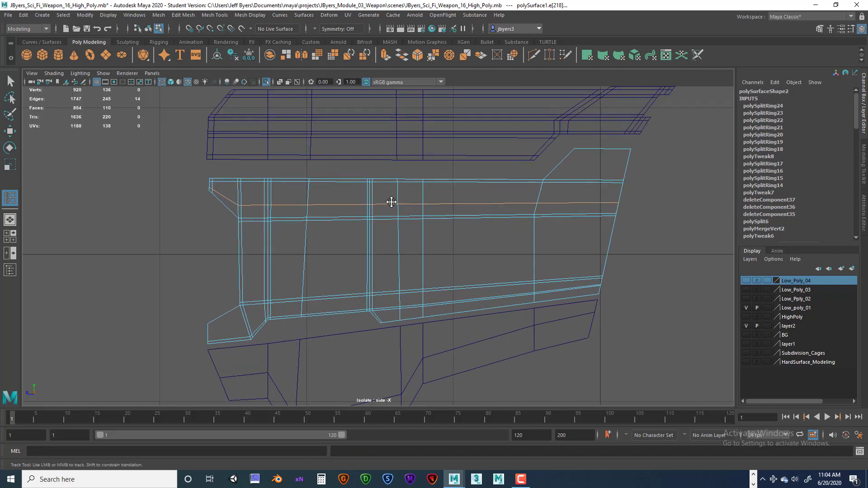
scroll(487, 217, "up", 2)
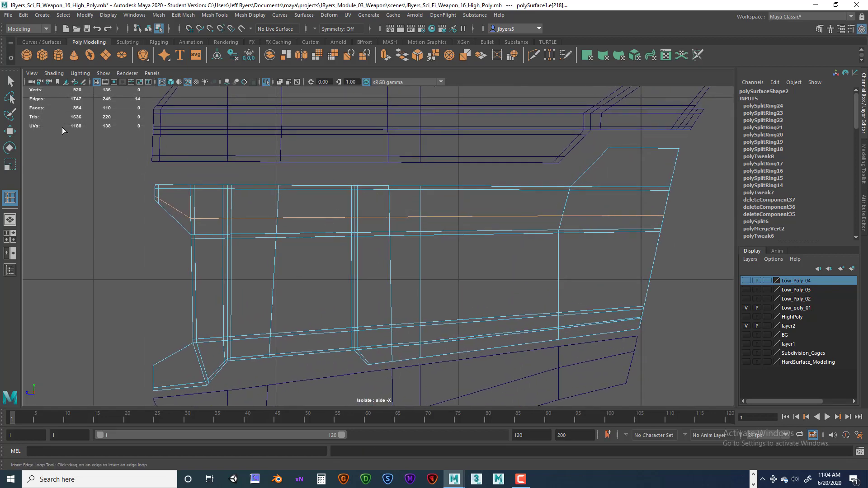
Deselect the new loop's short segment at the front tip and slide the remaining loop edges down close to the upper horizontal edge pair.
key("q")
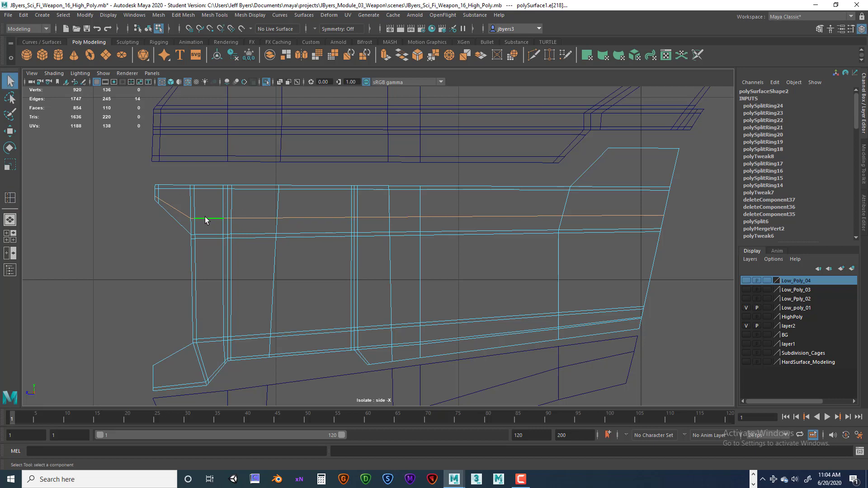
left_click(173, 207, "ctrl")
scroll(175, 202, "up", 3)
middle_click_drag(185, 199, 279, 194, "alt")
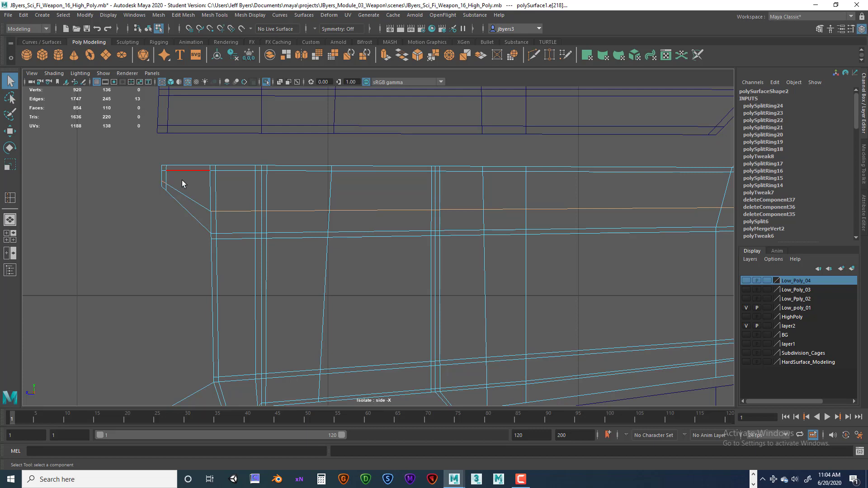
left_click_drag(152, 178, 165, 193, "shift")
middle_click_drag(473, 208, 378, 187, "alt")
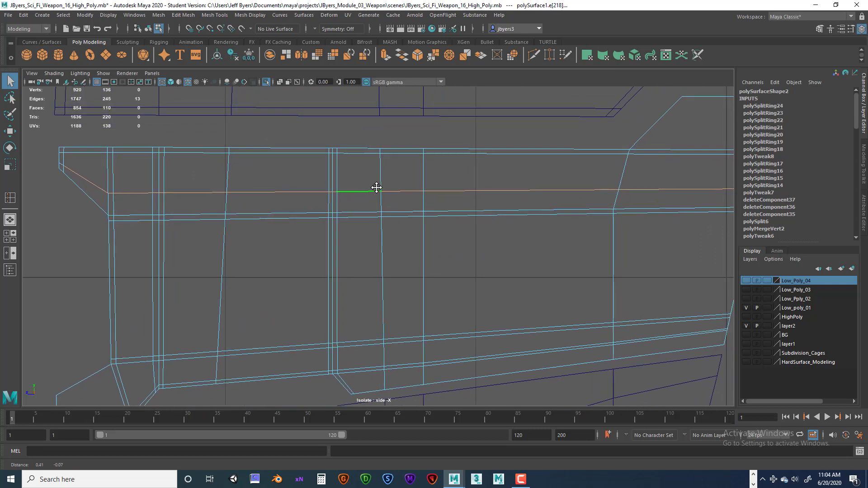
right_click(405, 191, "shift")
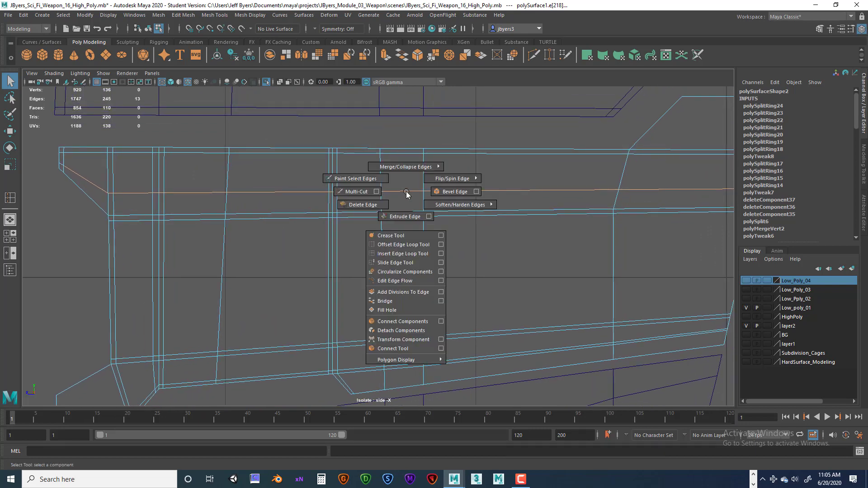
left_click(395, 262)
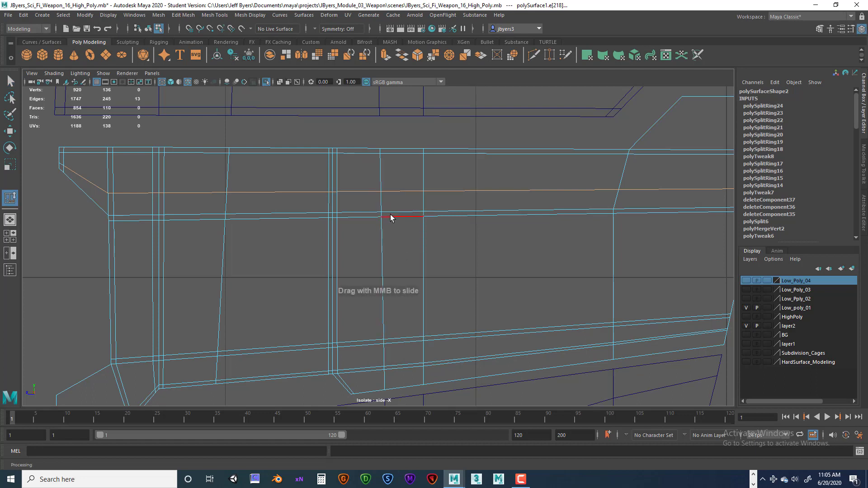
middle_click_drag(450, 189, 419, 206)
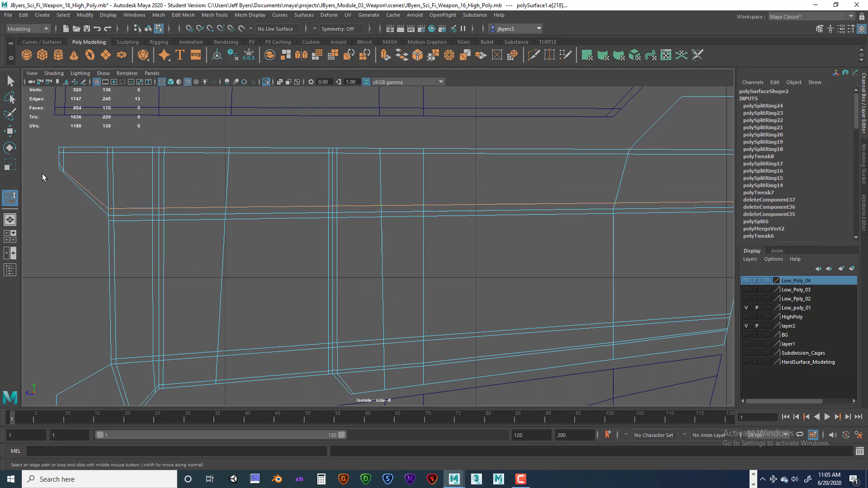
scroll(194, 203, "up", 1)
middle_click_drag(205, 205, 425, 234, "alt")
scroll(281, 222, "up", 3)
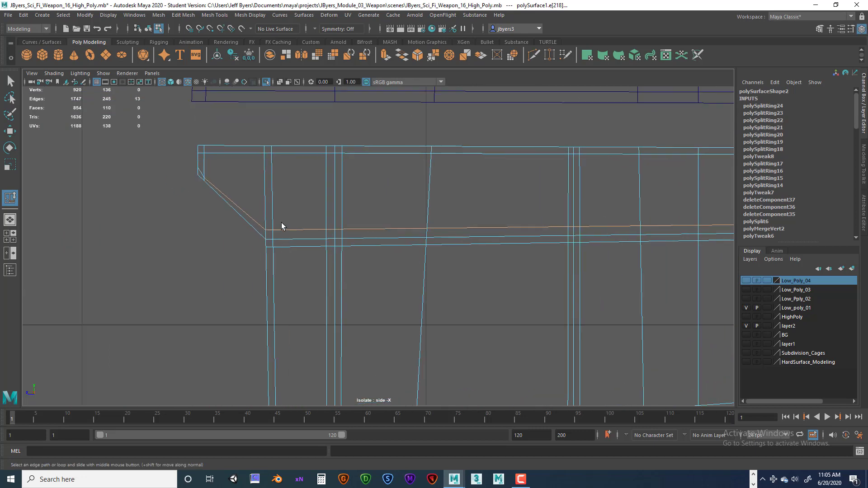
middle_click_drag(182, 221, 393, 276, "alt")
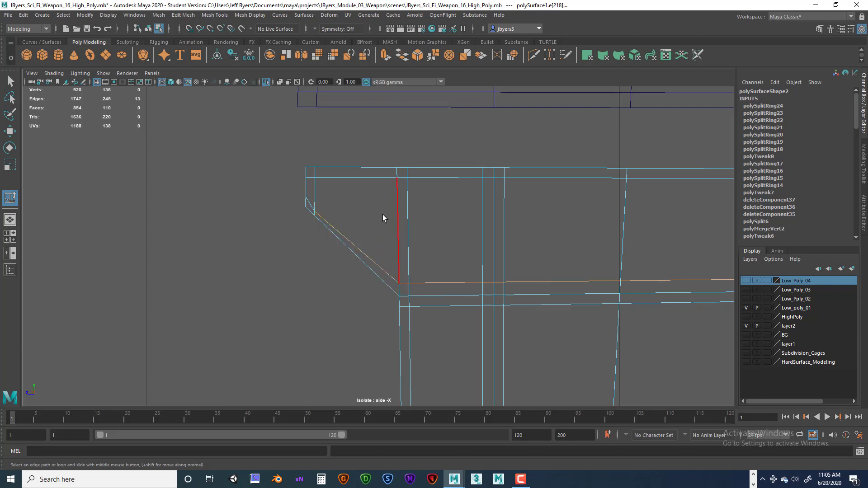
Move the upper front tip's inner vertex up so the support edge runs parallel to the diagonal border.
scroll(311, 207, "up", 3)
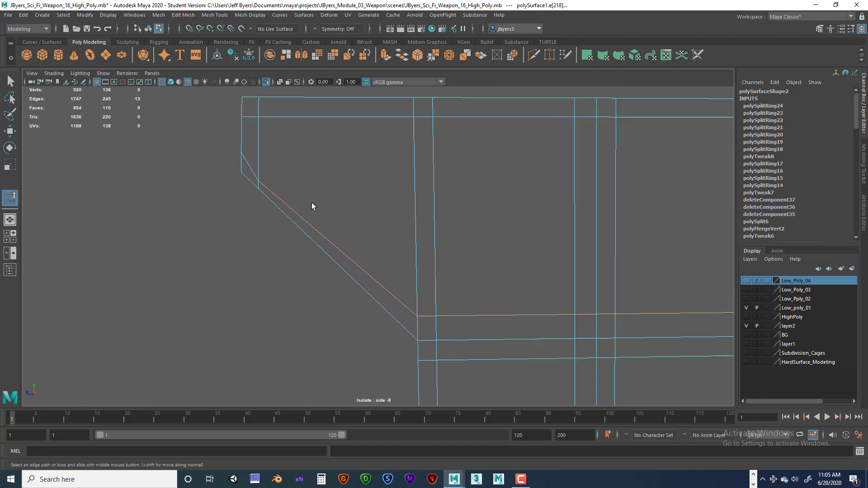
middle_click_drag(312, 206, 366, 230, "alt")
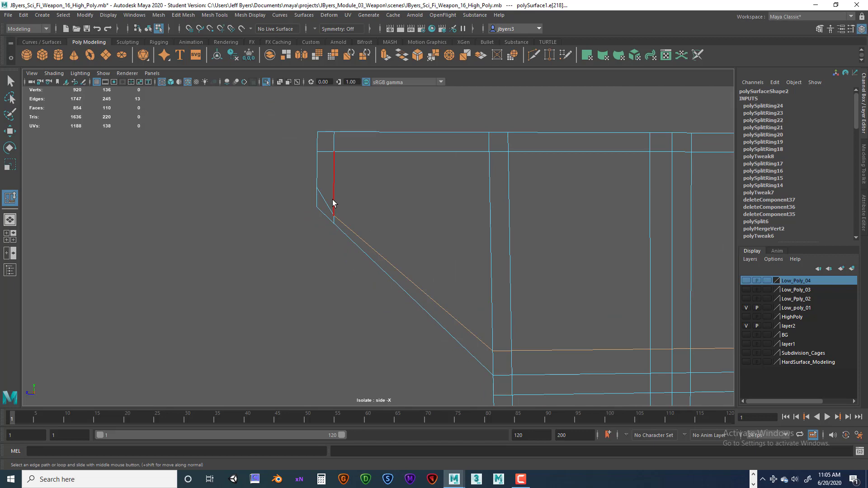
right_click_drag(332, 200, 304, 202)
left_click(330, 212)
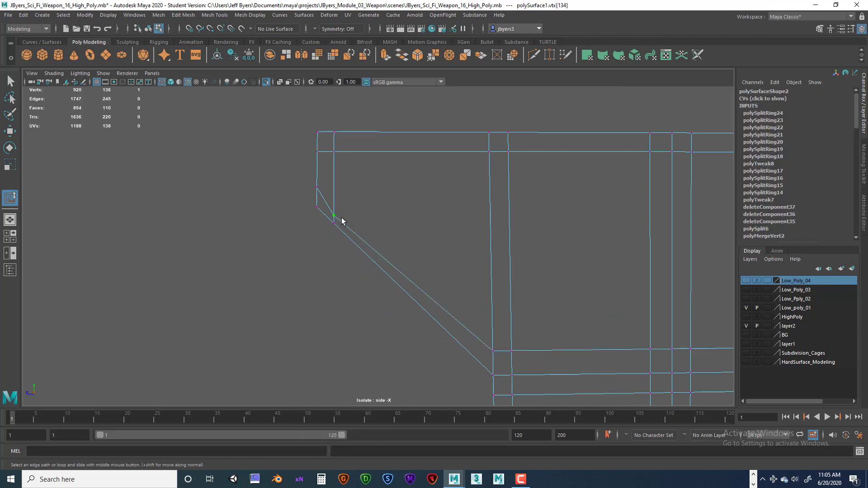
key("w")
left_click_drag(334, 186, 335, 166)
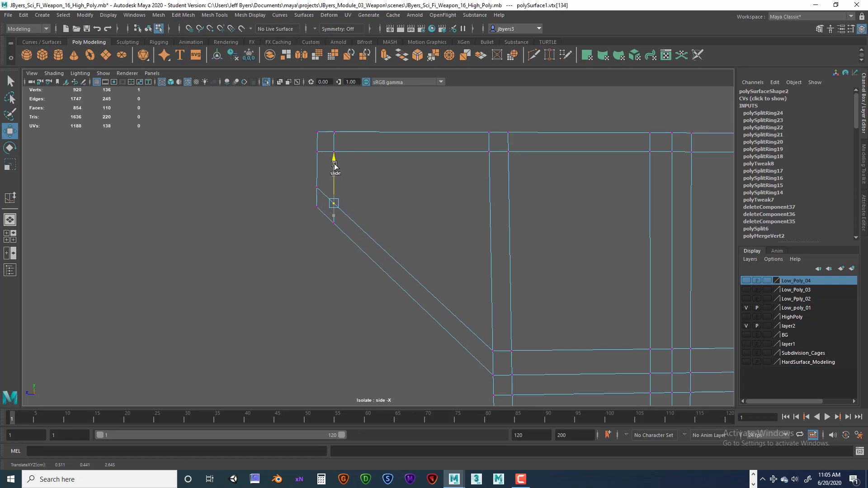
Insert a vertical edge loop across the upper front tip, close to the vertical edge where the diagonal border ends.
scroll(413, 293, "down", 10)
scroll(413, 293, "up", 5)
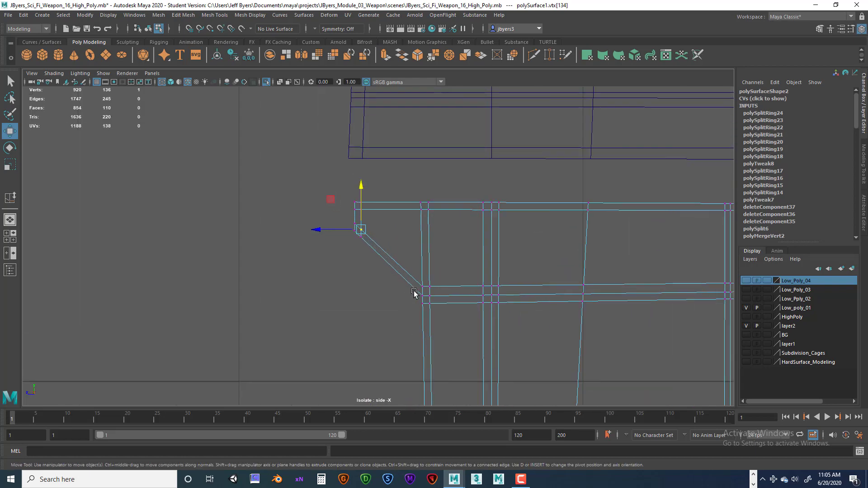
scroll(414, 292, "up", 3)
middle_click_drag(441, 283, 409, 222, "alt")
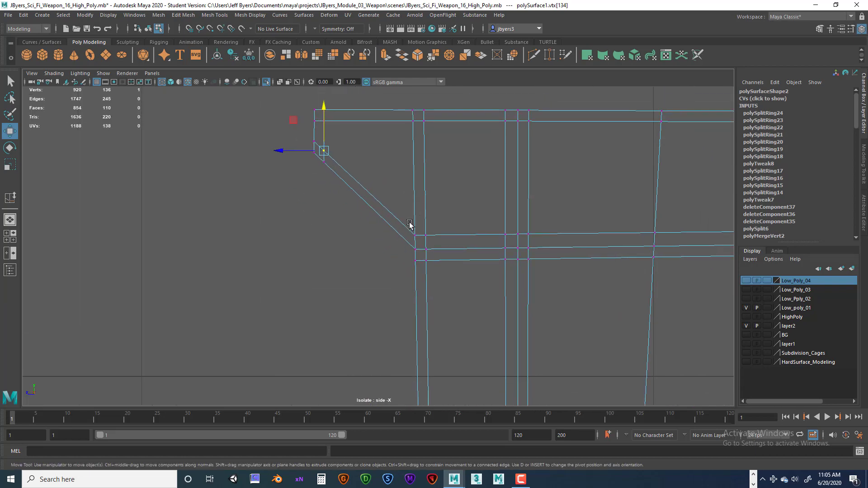
right_click_drag(397, 221, 378, 277)
right_click(402, 174, "shift")
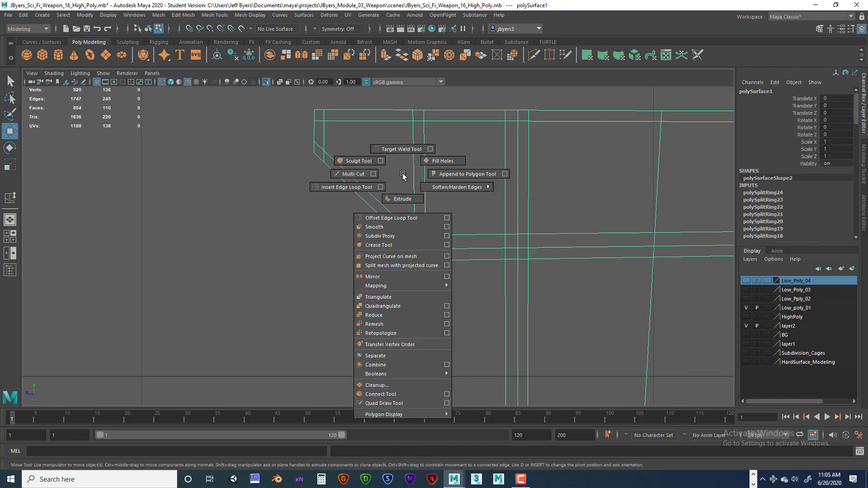
left_click(359, 188)
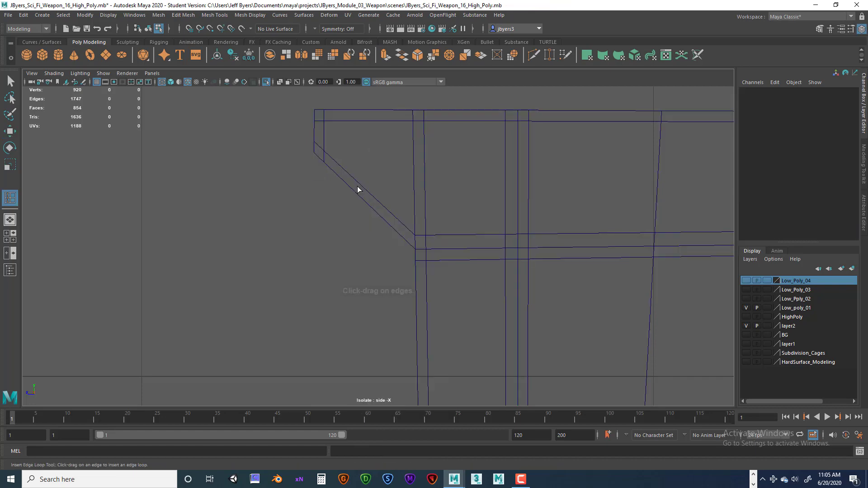
left_click_drag(404, 241, 405, 242)
scroll(488, 296, "down", 5)
scroll(487, 295, "up", 6)
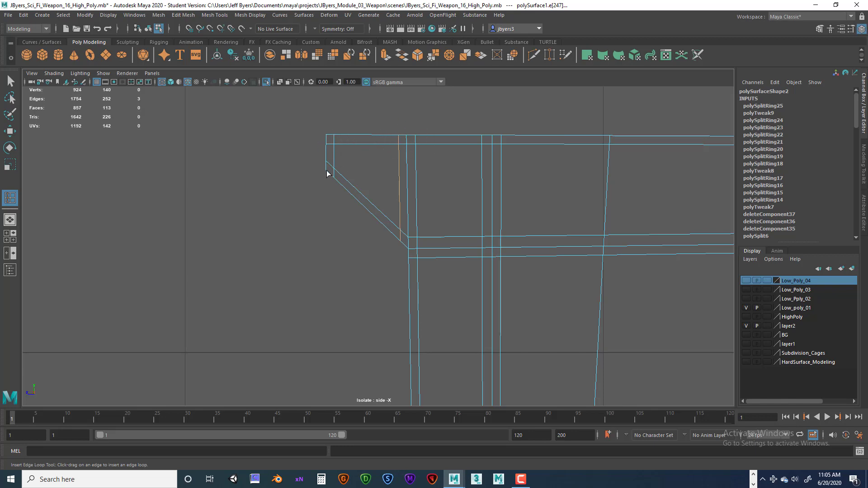
Insert edge loops inside the panel's raised rear section close to its front, rear and top edges, and just above its upper horizontal edge pair.
middle_click_drag(425, 208, 239, 219, "alt")
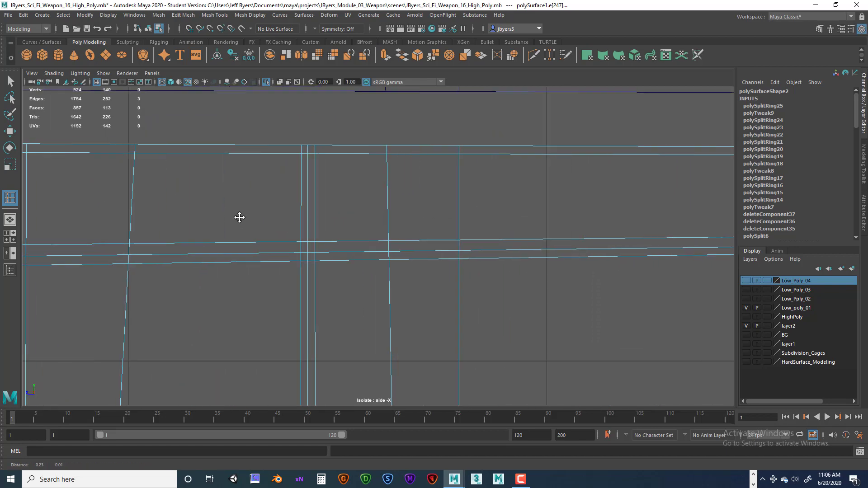
middle_click_drag(452, 220, 239, 227, "alt")
scroll(452, 217, "down", 15)
scroll(454, 216, "up", 1)
scroll(453, 216, "up", 10)
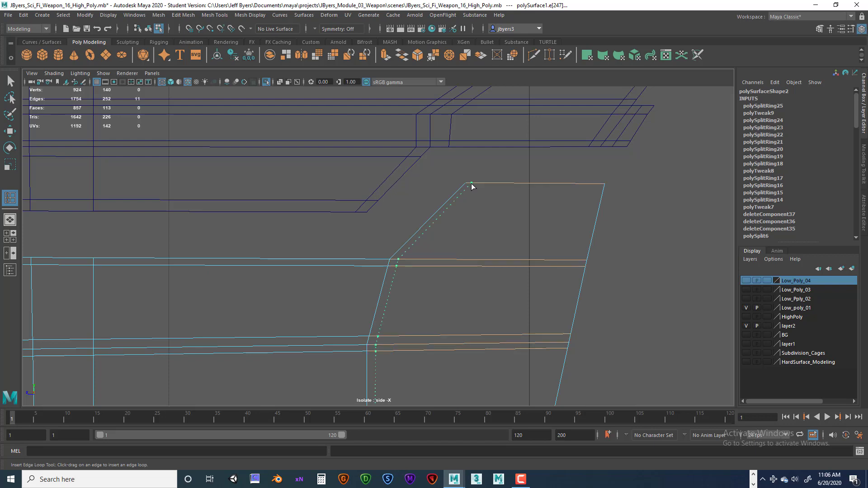
left_click(471, 186)
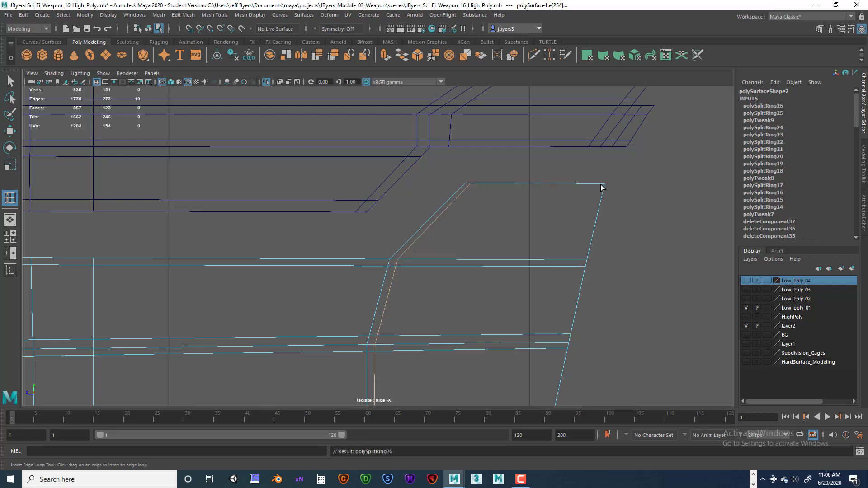
left_click_drag(600, 186, 602, 192)
left_click_drag(405, 257, 403, 255)
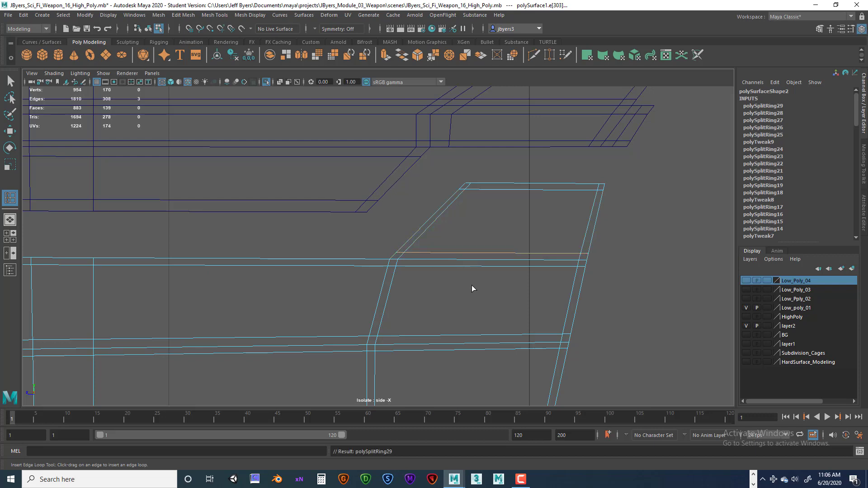
Insert two lengthwise edge loops in the panel's lower rear strip, one close to its upper edge and one close to its bottom border.
middle_click_drag(471, 286, 489, 223, "alt")
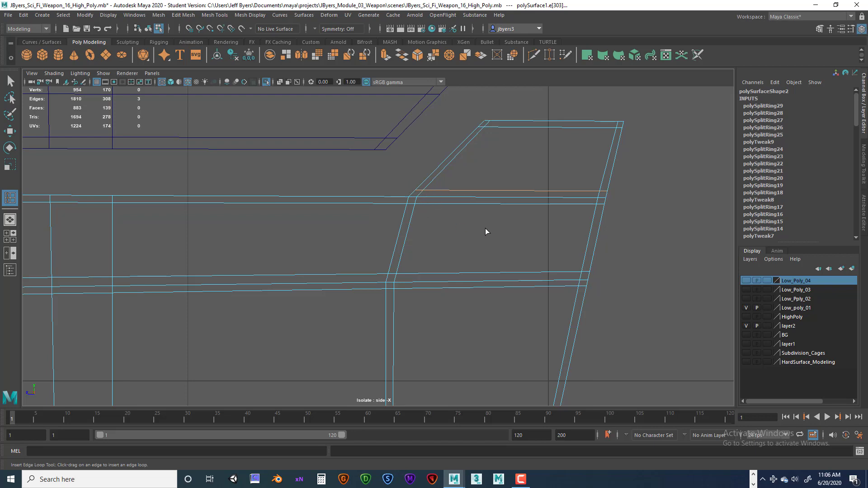
middle_click_drag(485, 231, 492, 181, "alt")
mouse_move(475, 214)
middle_mouse_down("alt")
mouse_move(477, 157)
mouse_move(447, 215)
mouse_move(602, 167)
mouse_move(518, 199)
middle_mouse_up("alt")
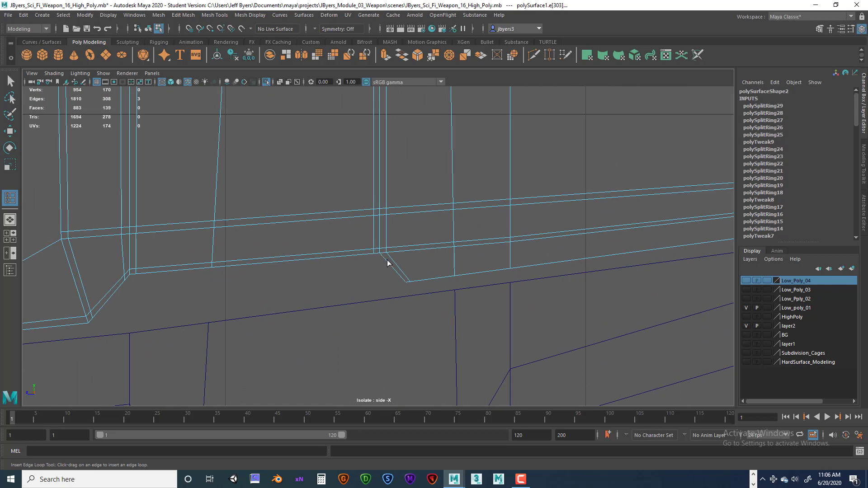
middle_click_drag(396, 257, 285, 228, "alt")
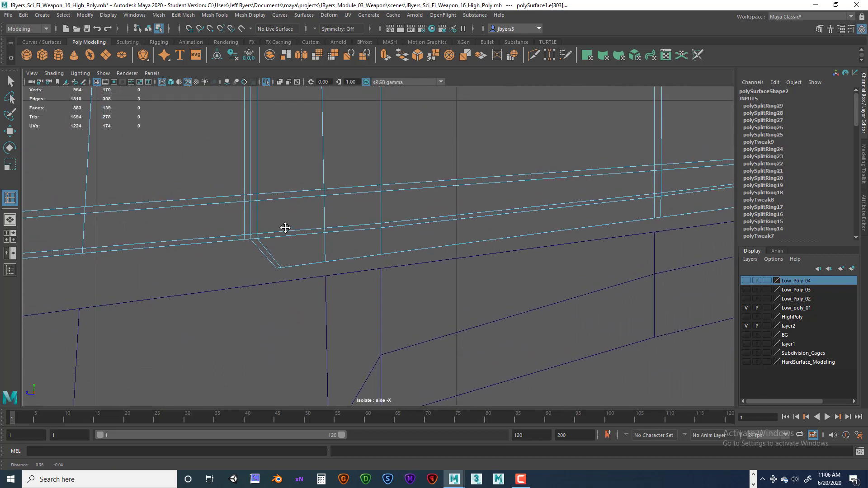
left_click(254, 245)
middle_click_drag(298, 248, 348, 248, "alt")
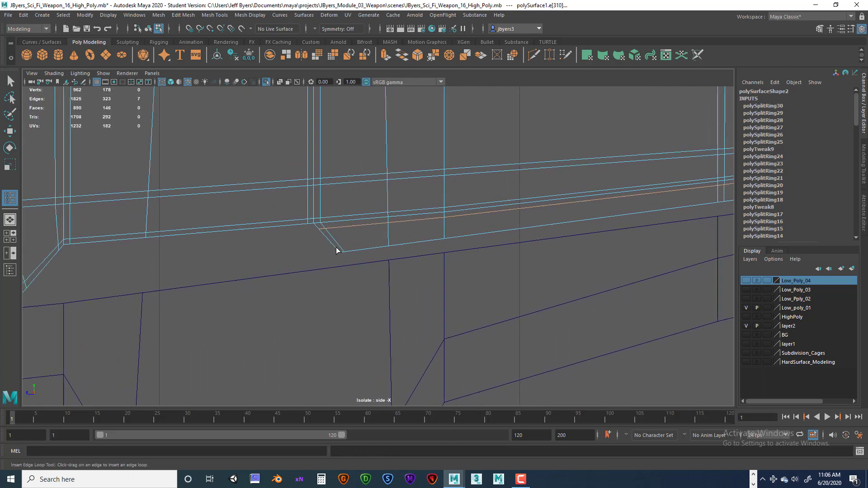
left_click(336, 247)
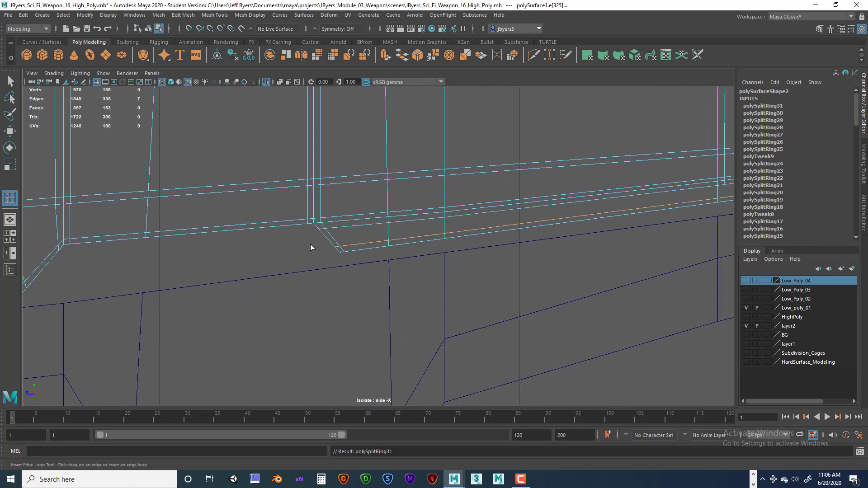
Insert two edge loops across the lower front tip, one beside the inner slanted edge pair and one close to the short front edge.
middle_click_drag(310, 246, 494, 209, "alt")
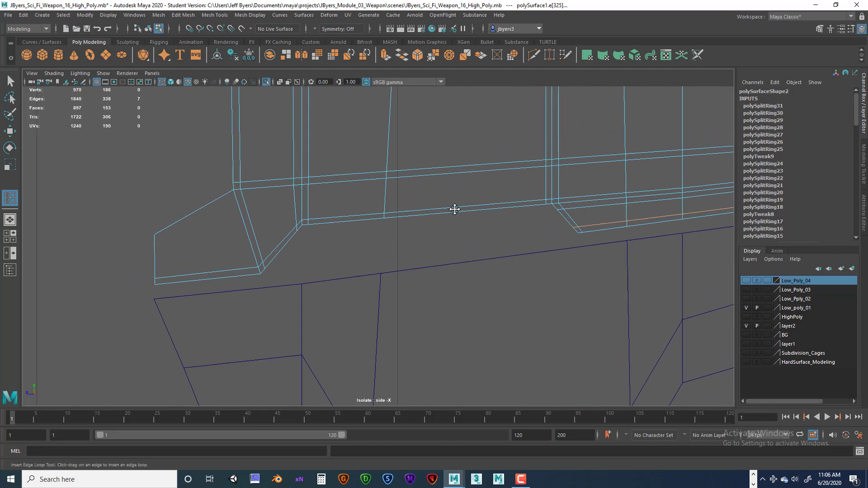
middle_click_drag(547, 200, 425, 234, "alt")
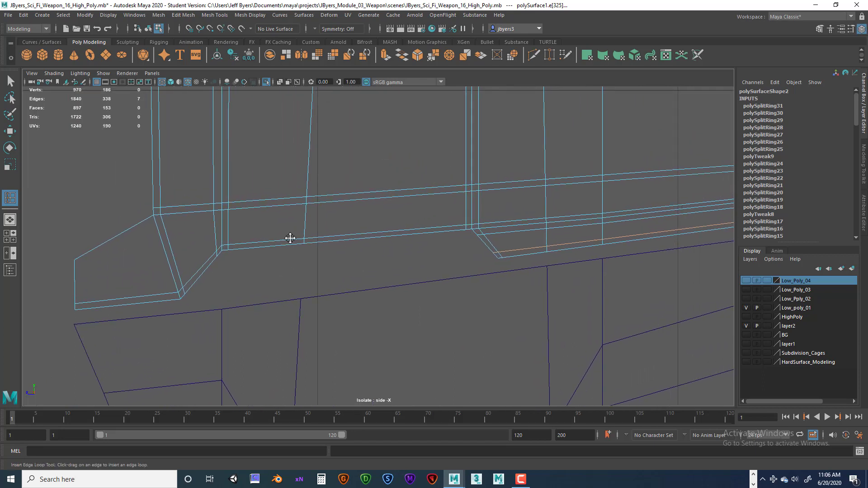
middle_click_drag(290, 238, 327, 244, "alt")
middle_click_drag(256, 261, 294, 246, "alt")
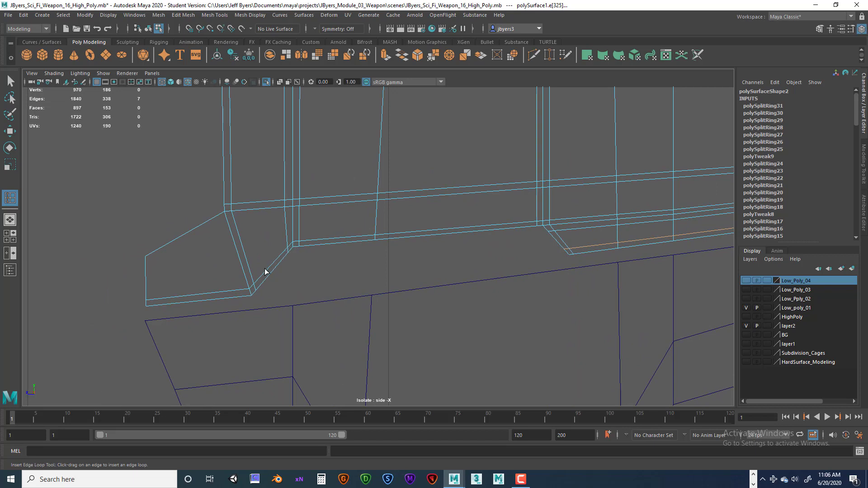
left_click(217, 217)
left_click(153, 256)
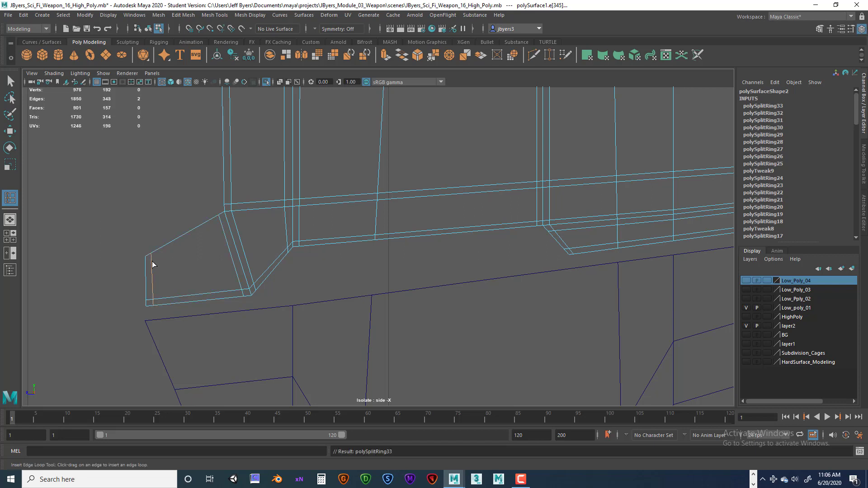
left_click_drag(146, 266, 148, 261)
left_click_drag(147, 263, 150, 263)
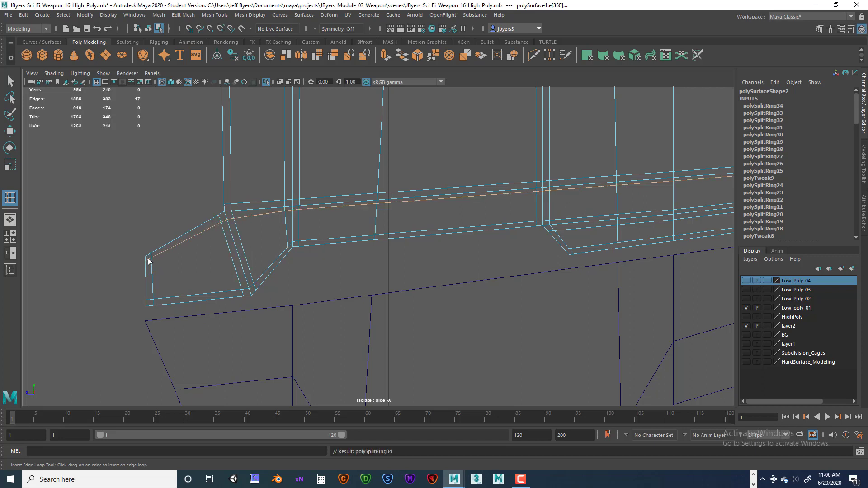
key("ctrl+z")
Insert a lengthwise edge loop through the panel, a little below the lower front tip's upper sloping border.
left_click_drag(151, 263, 152, 262)
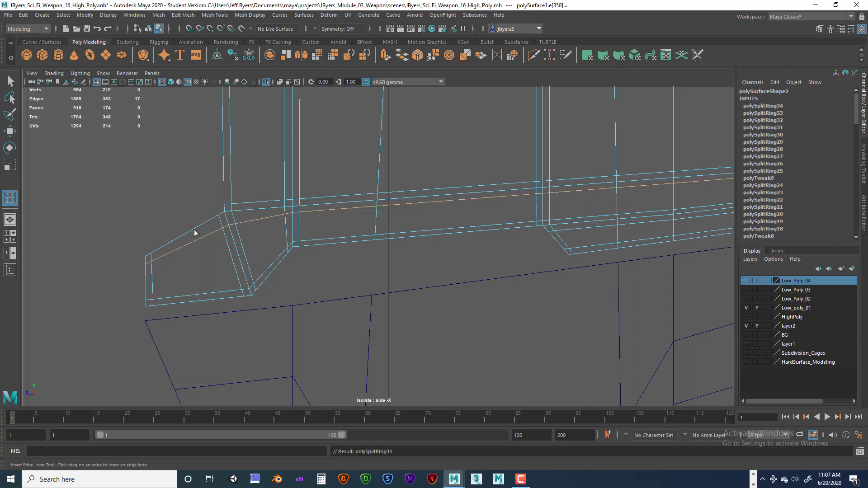
Select the new loop's vertex on the lower front tip's inner slanted edge and set the Move tool's transform constraint to Edge.
scroll(252, 231, "up", 5)
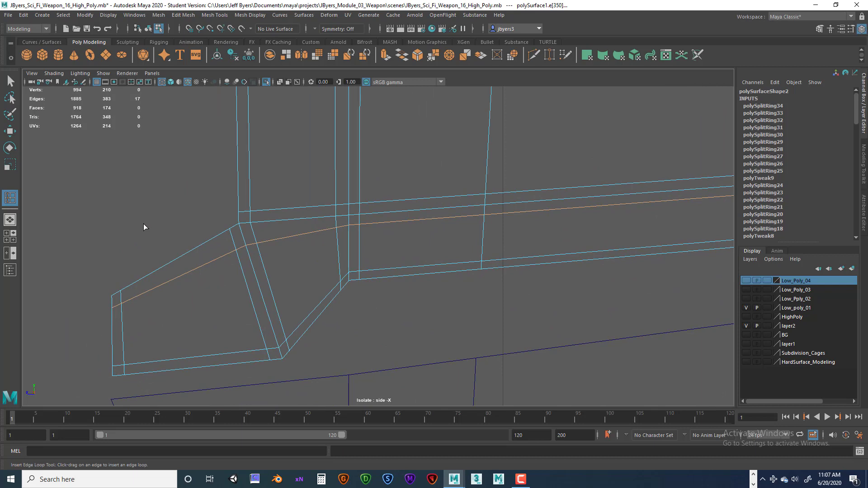
key("q")
right_click_drag(237, 227, 216, 231)
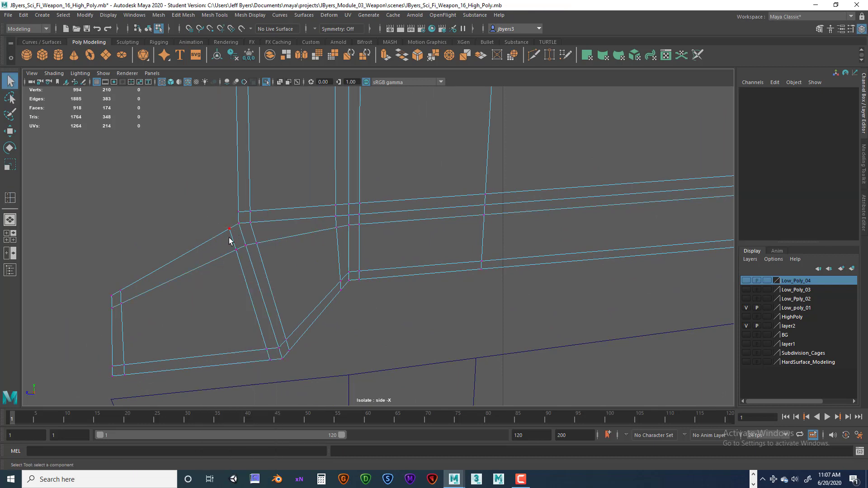
left_click_drag(240, 256, 241, 256)
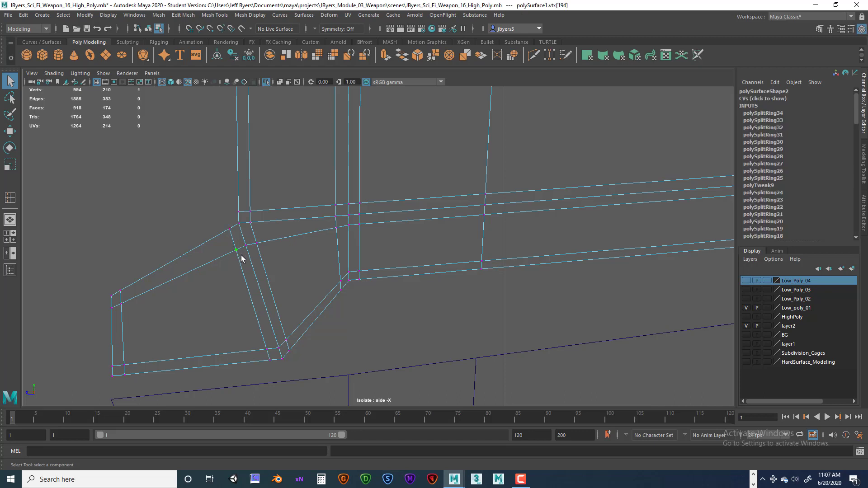
middle_click_drag(266, 228, 295, 218, "alt")
right_click_drag(291, 219, 406, 219, "alt")
middle_click_drag(313, 215, 356, 211, "alt")
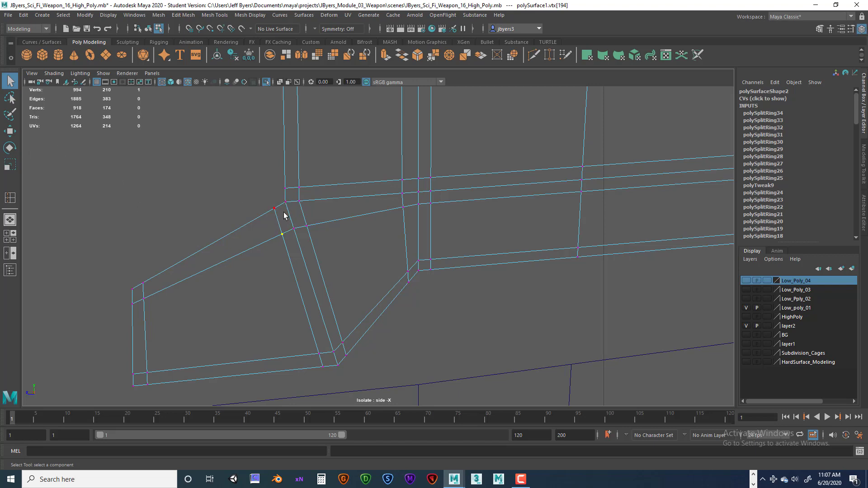
double_click(10, 131)
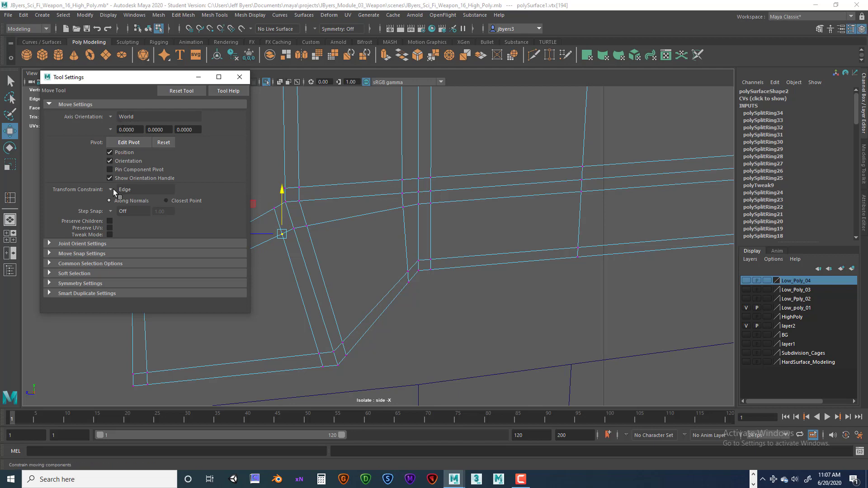
Slide the new loop's vertices near the lower front tip up along their edges to even the support spacing, and close the Move tool settings.
left_click(281, 232)
left_click_drag(282, 233, 301, 211)
left_click(307, 226)
left_click(403, 207)
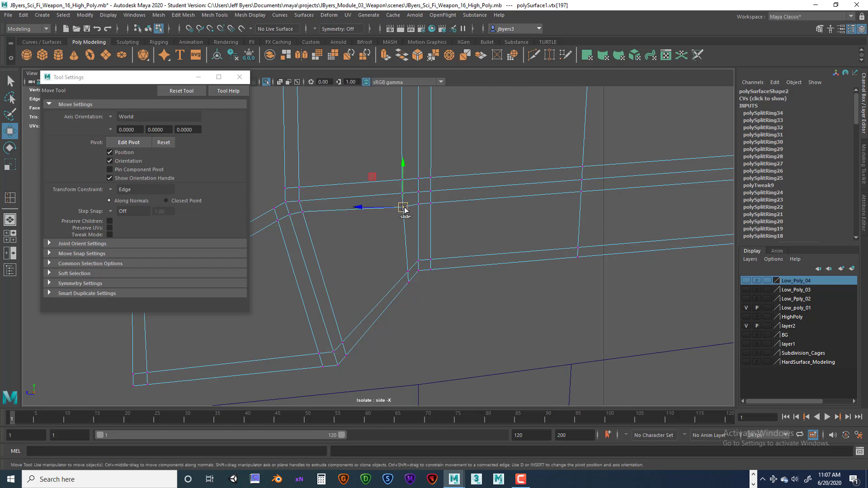
left_click_drag(403, 207, 431, 202)
left_click(430, 203)
scroll(311, 205, "down", 3)
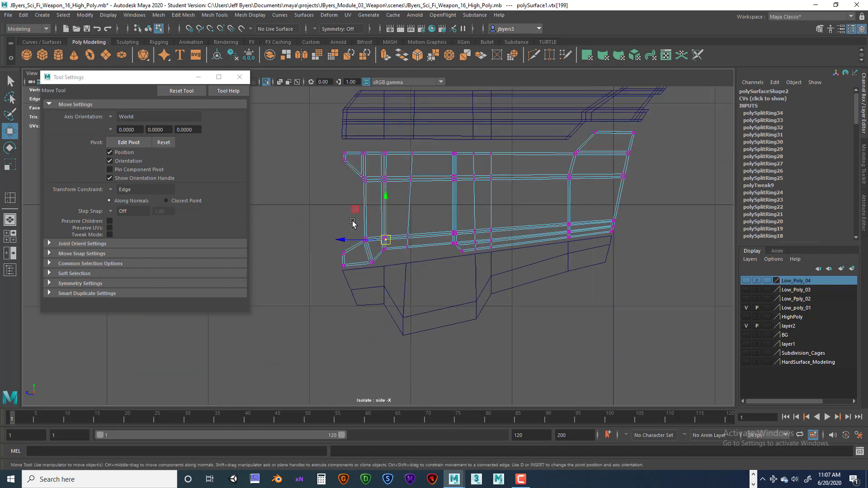
scroll(362, 236, "down", 2)
scroll(382, 231, "up", 2)
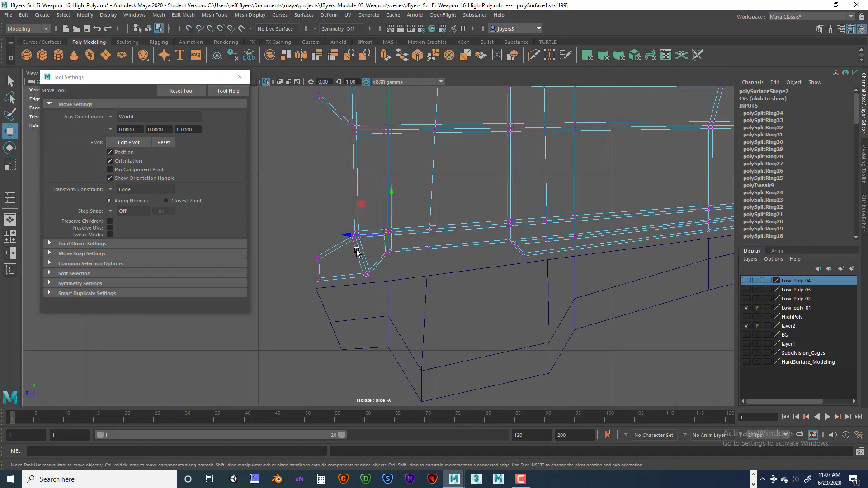
middle_click_drag(454, 180, 398, 230, "alt")
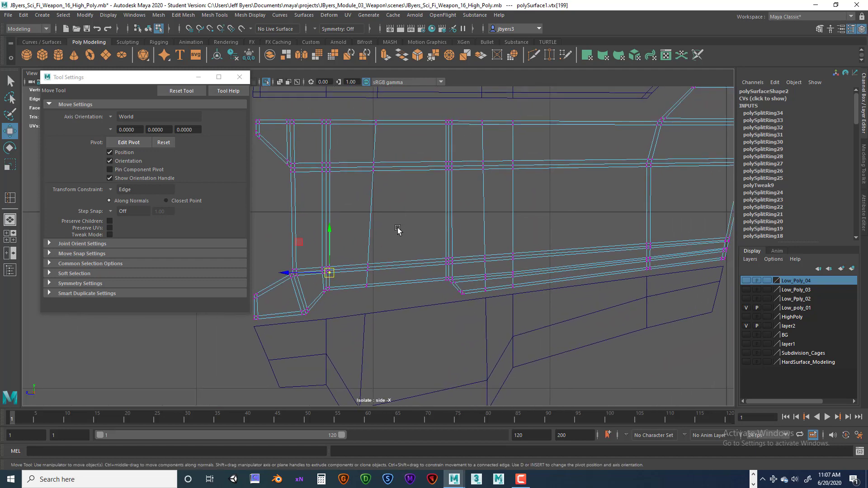
middle_click_drag(475, 253, 461, 265, "alt")
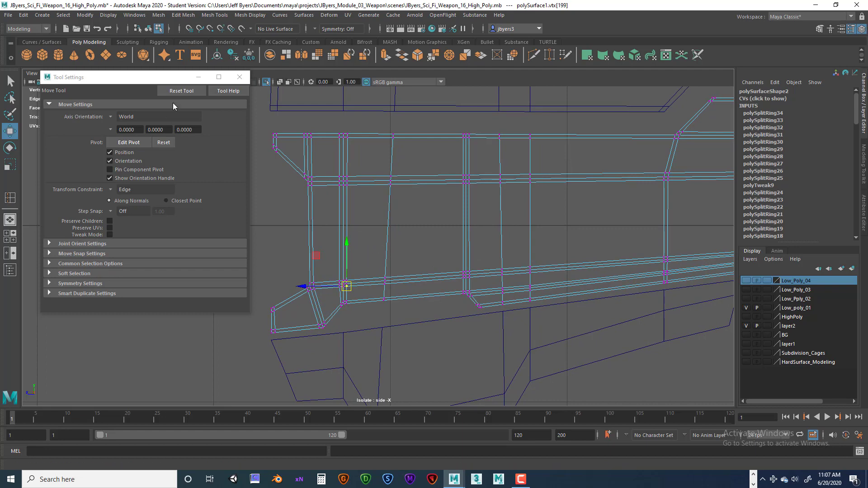
left_click(238, 77)
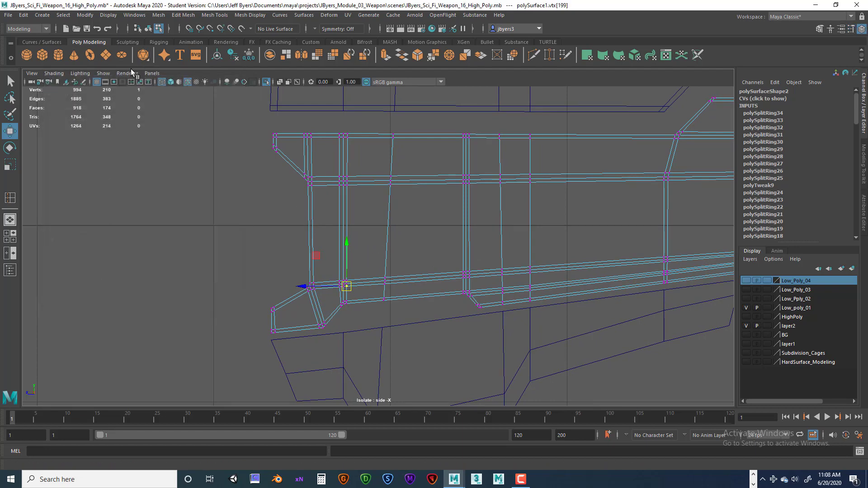
Try the Object axis orientation for the Move tool, reset the tool to its defaults and close its settings.
double_click(10, 131)
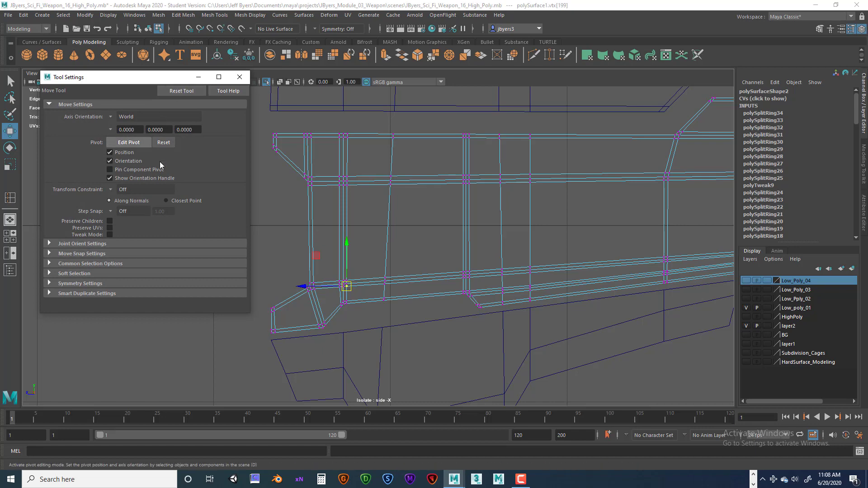
left_click(239, 77)
middle_click_drag(431, 268, 353, 283, "alt")
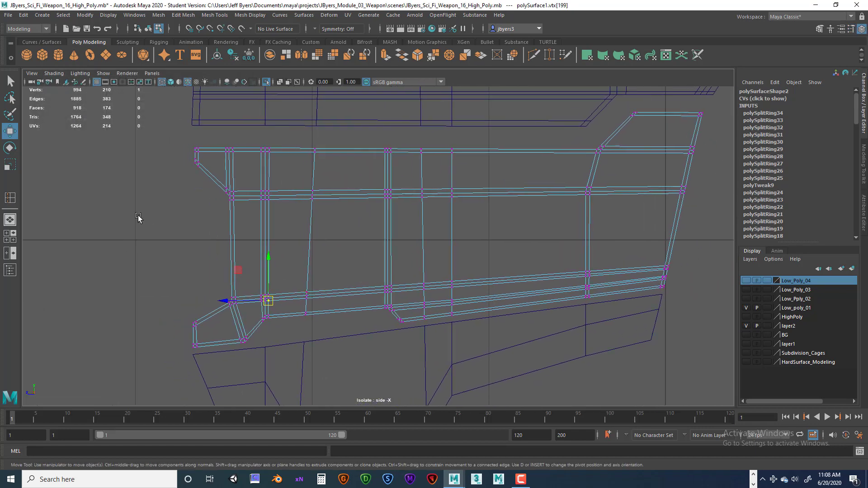
double_click(10, 131)
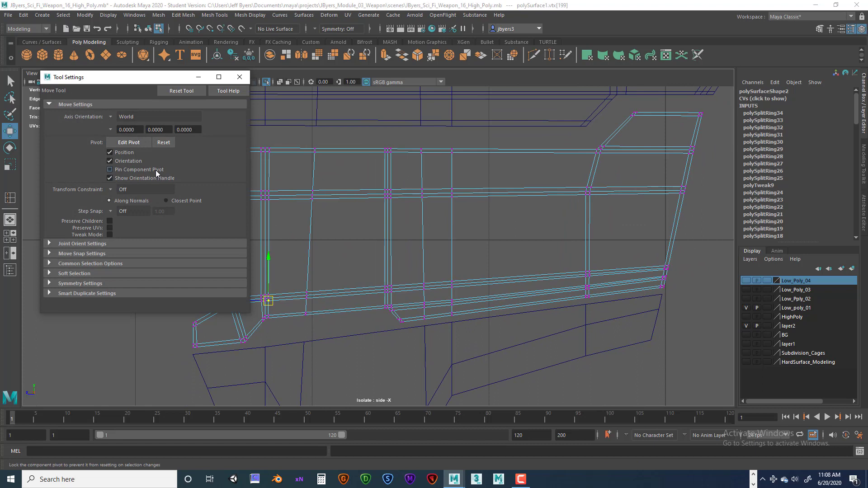
left_click(111, 117)
left_click(144, 120)
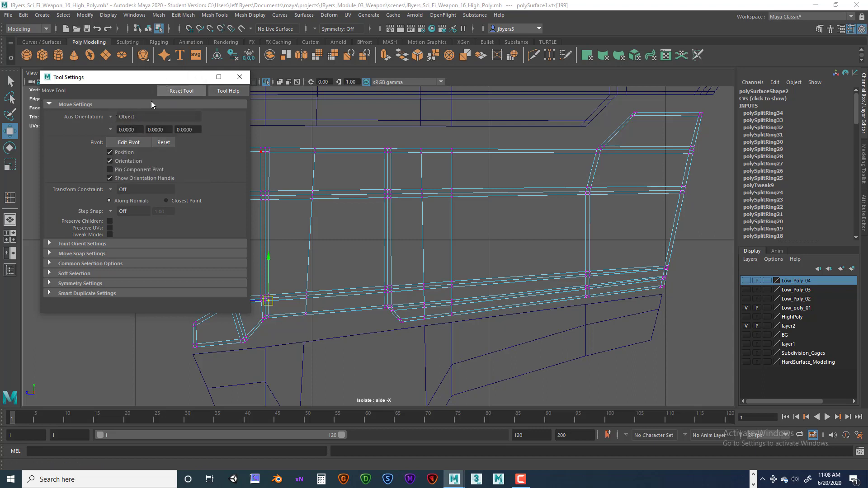
left_click(173, 91)
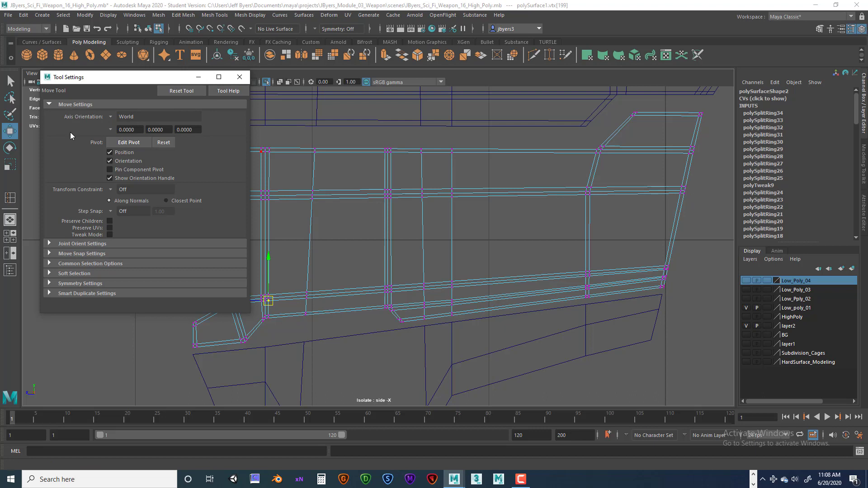
left_click(110, 117)
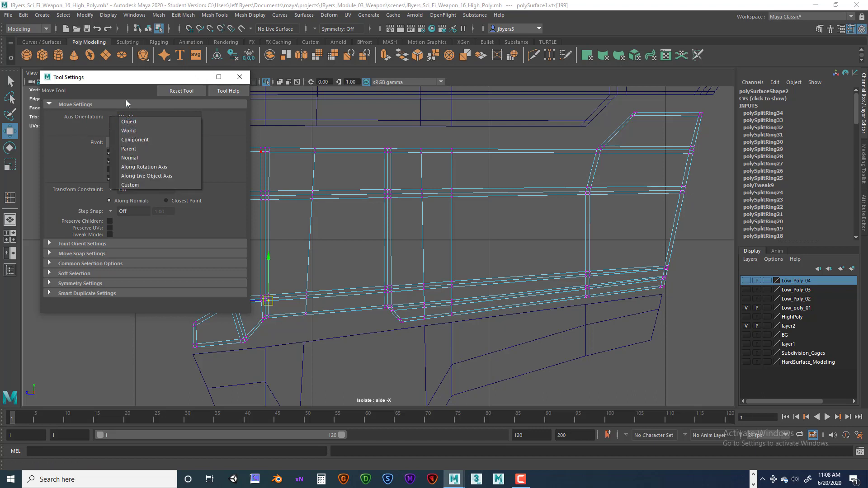
left_click(130, 81)
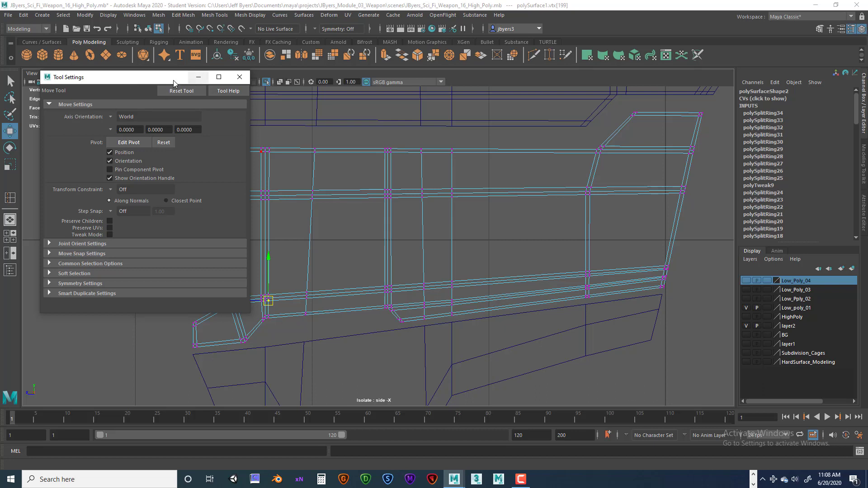
left_click(246, 77)
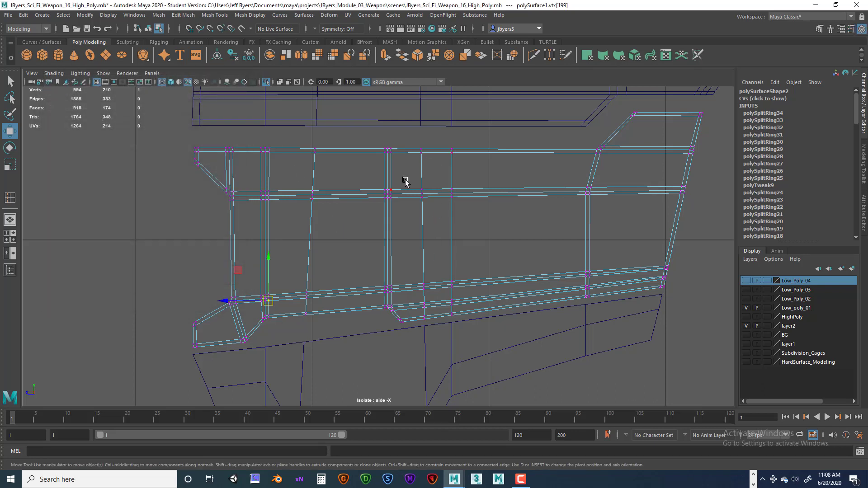
Leave vertex editing with the Select tool and select the middle side panel as a whole object.
left_click(11, 83)
right_click(392, 193)
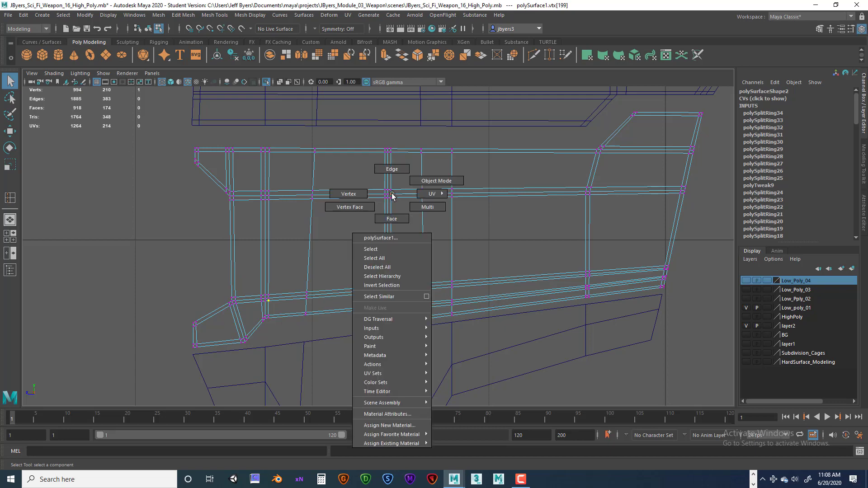
left_click(384, 249)
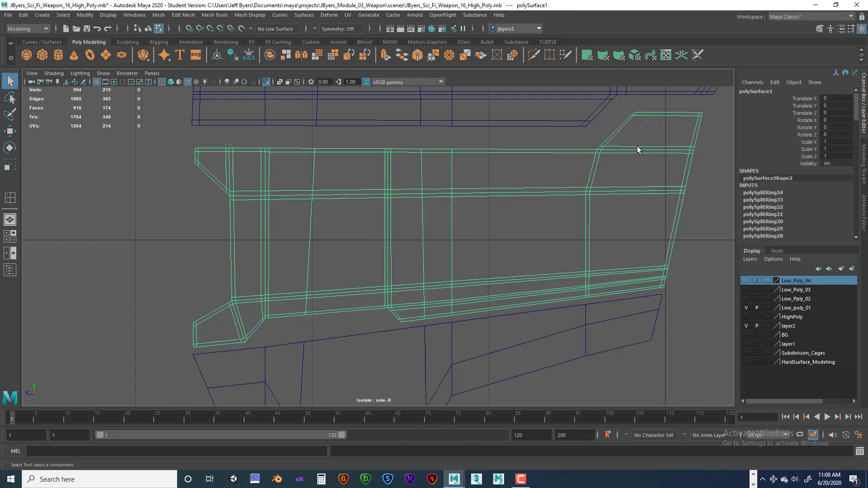
Inspect the middle side panel from several angles in the perspective view, checking its corners with the smooth mesh preview.
key("space")
key("space")
left_click_drag(540, 231, 465, 242, "alt")
right_click_drag(465, 242, 501, 226, "alt")
middle_click_drag(479, 226, 334, 398, "alt")
right_click_drag(476, 273, 426, 265, "alt")
left_click_drag(426, 266, 536, 223, "alt")
right_click_drag(536, 223, 392, 222, "alt")
middle_click_drag(391, 223, 471, 208, "alt")
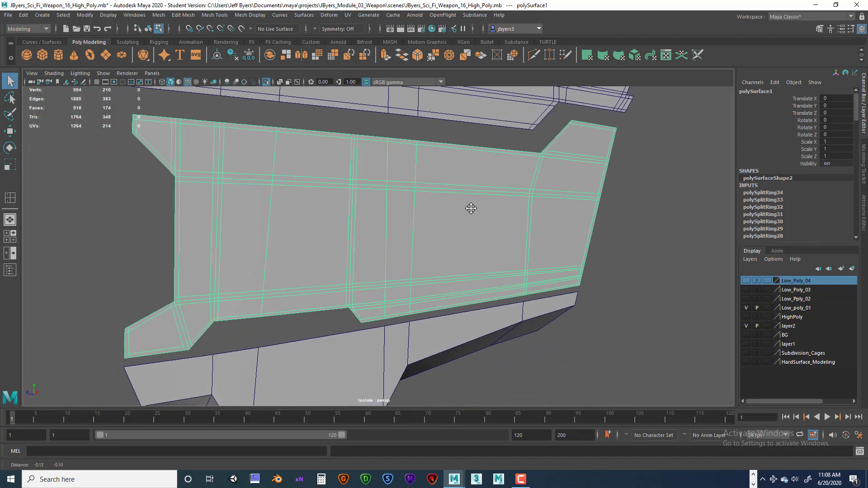
left_click_drag(470, 208, 503, 199, "alt")
key("3")
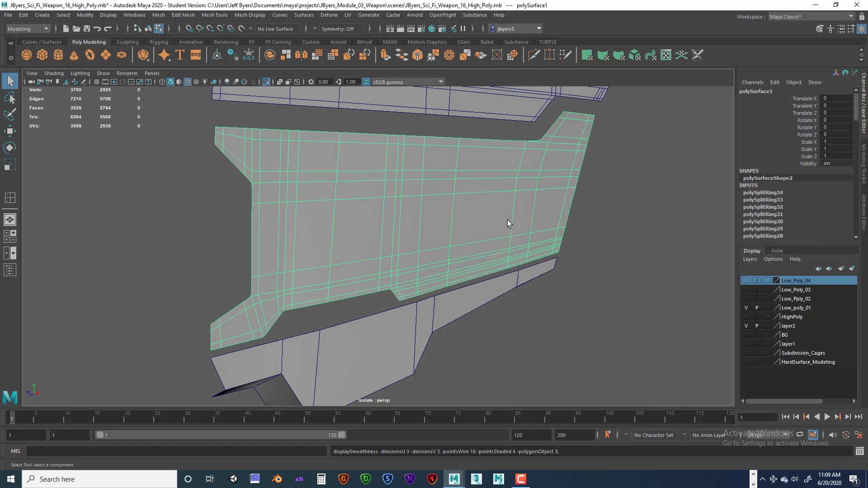
left_click_drag(507, 221, 458, 218, "alt")
right_click_drag(457, 218, 433, 218, "alt")
middle_click_drag(433, 218, 478, 193, "alt")
Compare the middle panel's upper rear inner corner with and without smooth preview in the side view.
key("space")
key("space")
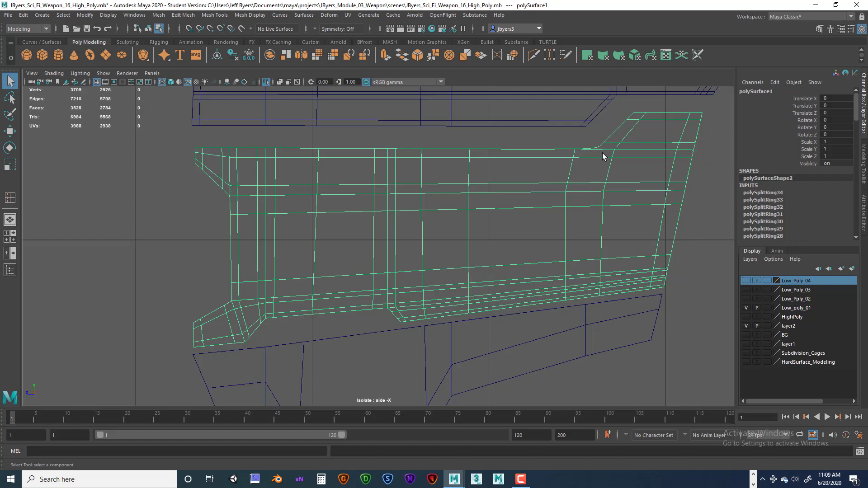
key("1")
scroll(600, 154, "up", 1)
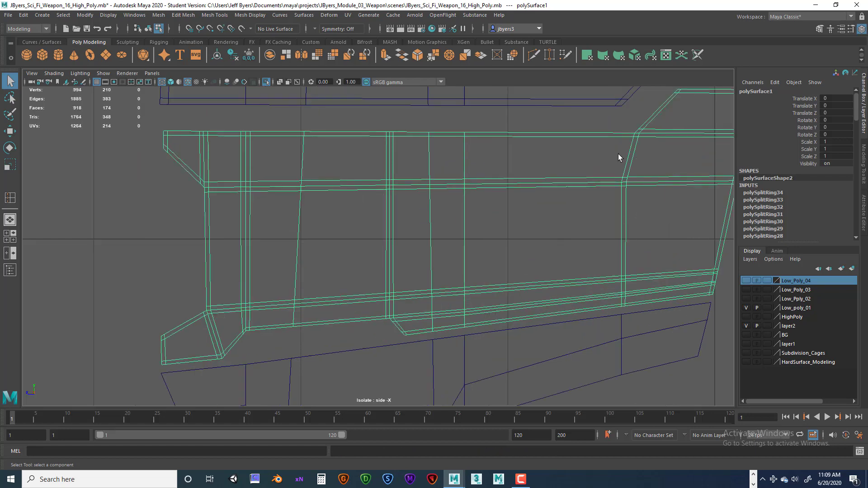
middle_click_drag(618, 154, 522, 185, "alt")
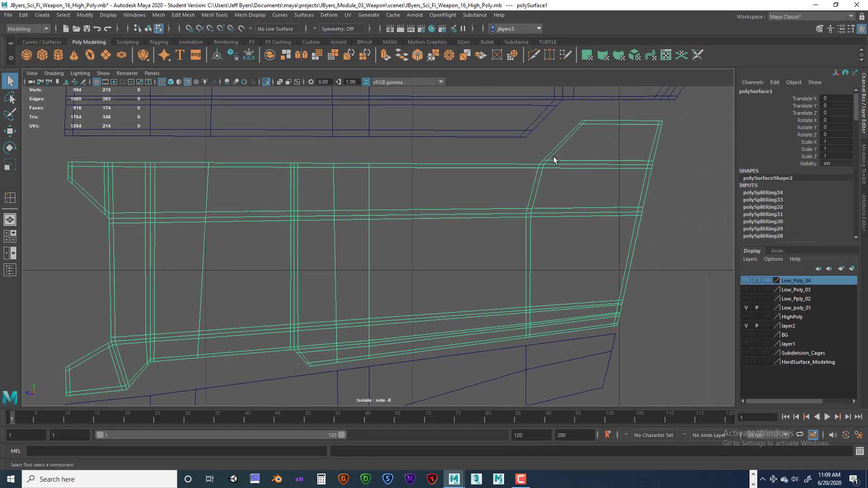
key("3")
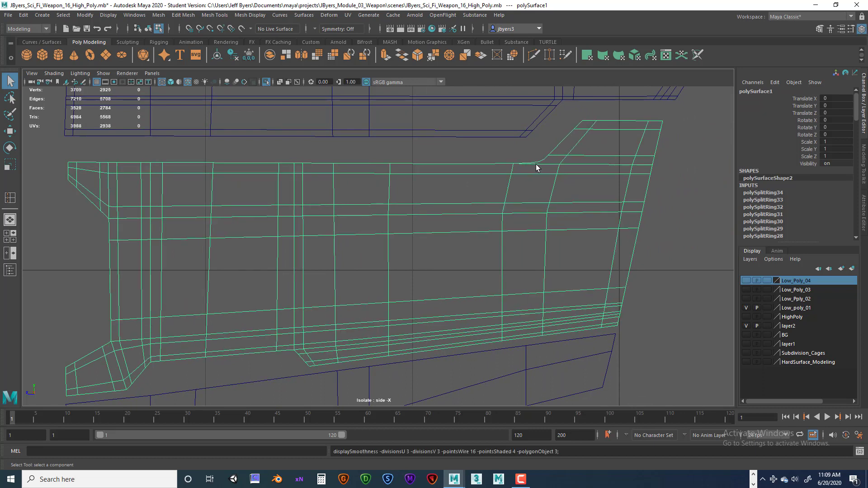
key("1")
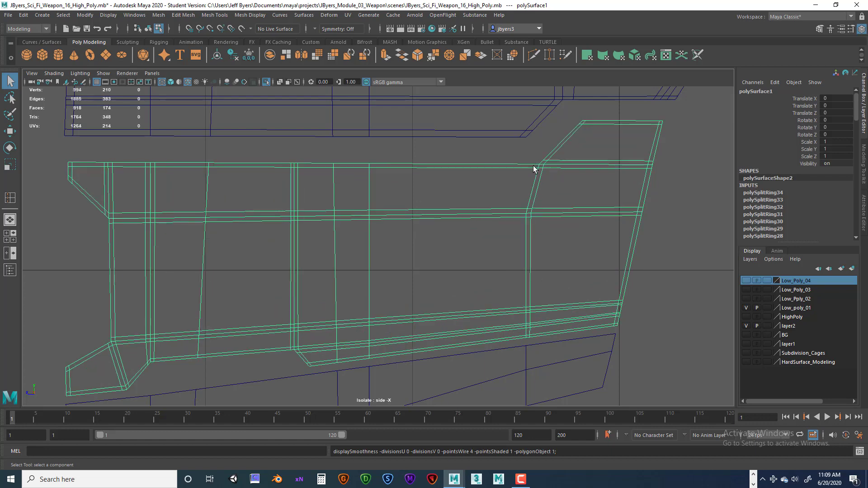
Insert a vertical edge loop just in front of the middle panel's upper rear inner corner and return to object mode.
right_click_drag(552, 166, 513, 185, "shift")
left_click_drag(533, 163, 533, 167)
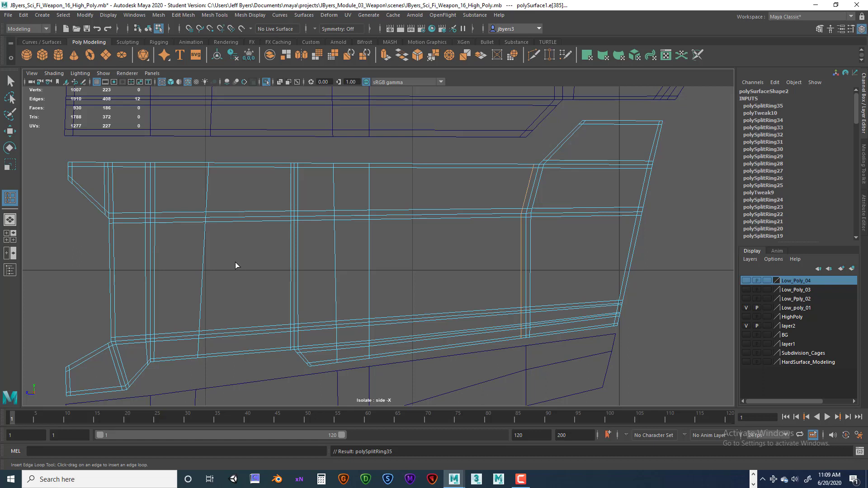
key("q")
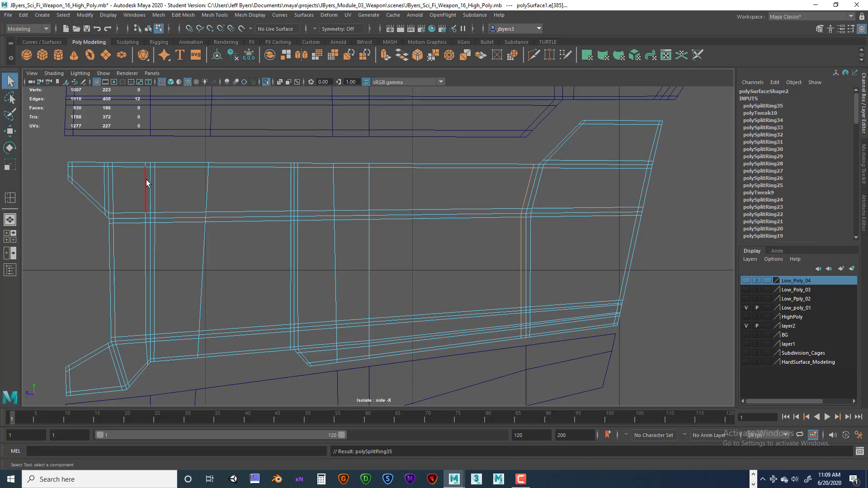
right_click_drag(147, 183, 167, 240)
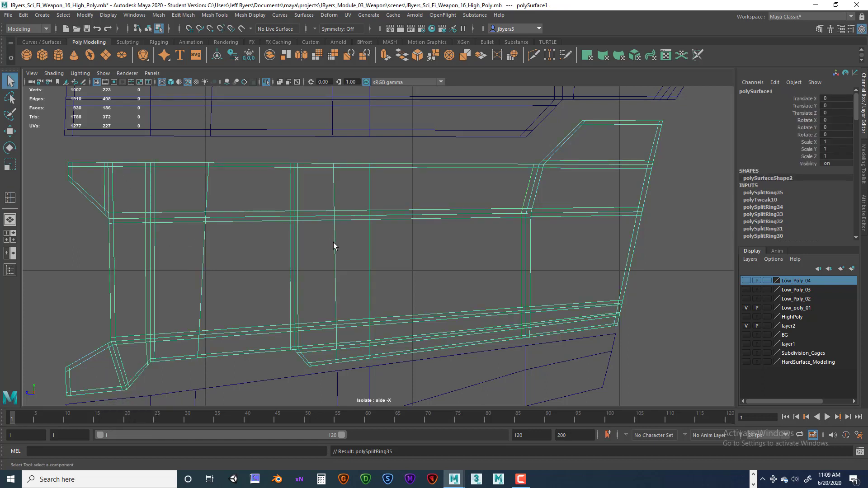
Select the upper and middle side panels together in object selection mode and delete their construction history.
scroll(333, 242, "down", 8)
key("space")
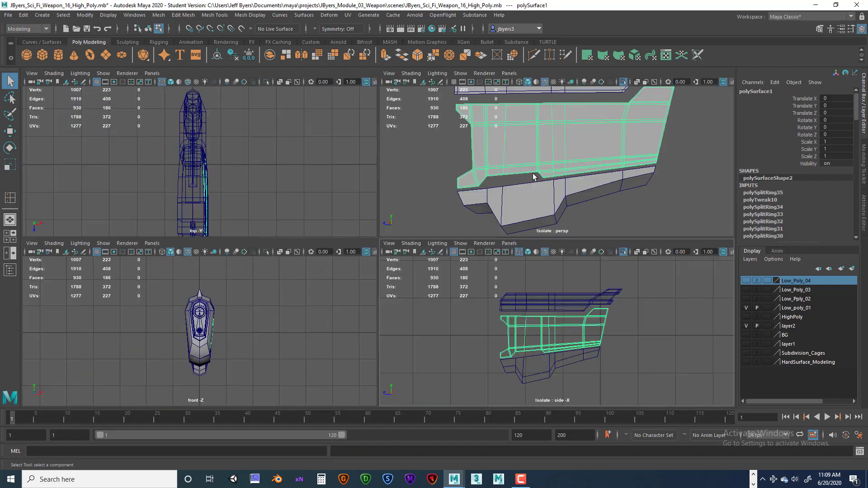
key("space")
mouse_move(430, 200)
left_mouse_down("alt")
mouse_move(470, 210)
mouse_move(418, 207)
left_mouse_up("alt")
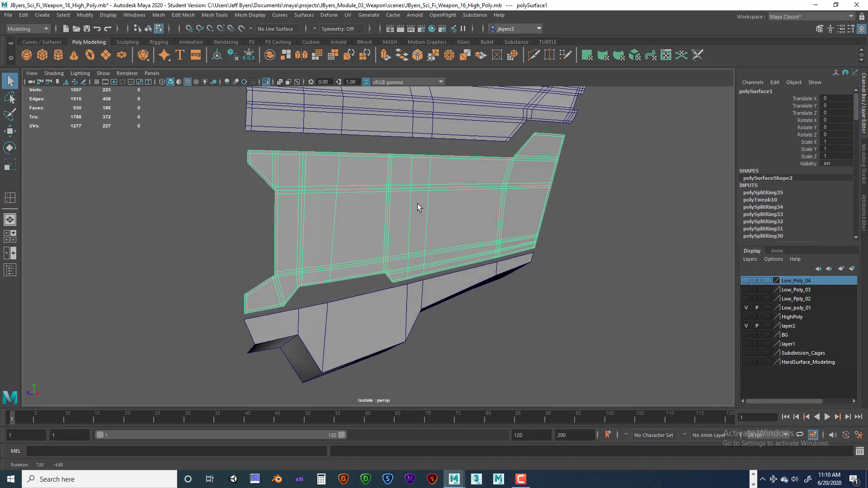
left_click_drag(375, 160, 395, 198, "alt")
key("f")
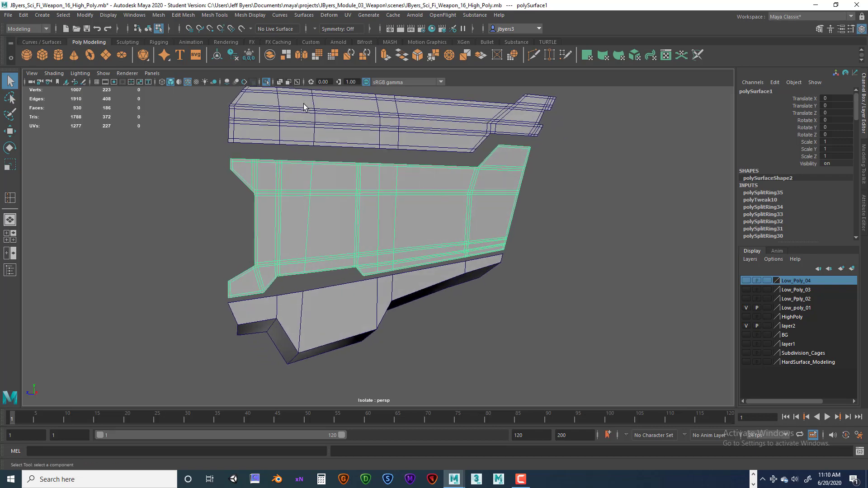
scroll(305, 140, "down", 3)
left_click(319, 162)
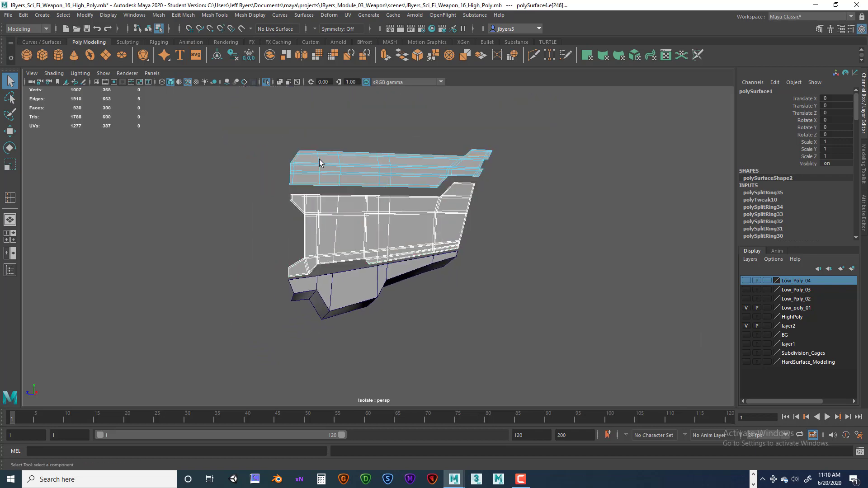
left_click(149, 29)
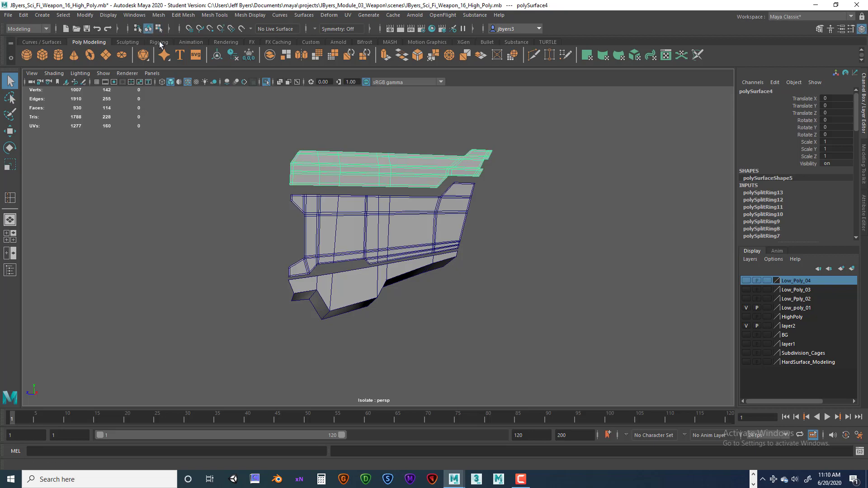
left_click(373, 212, "shift")
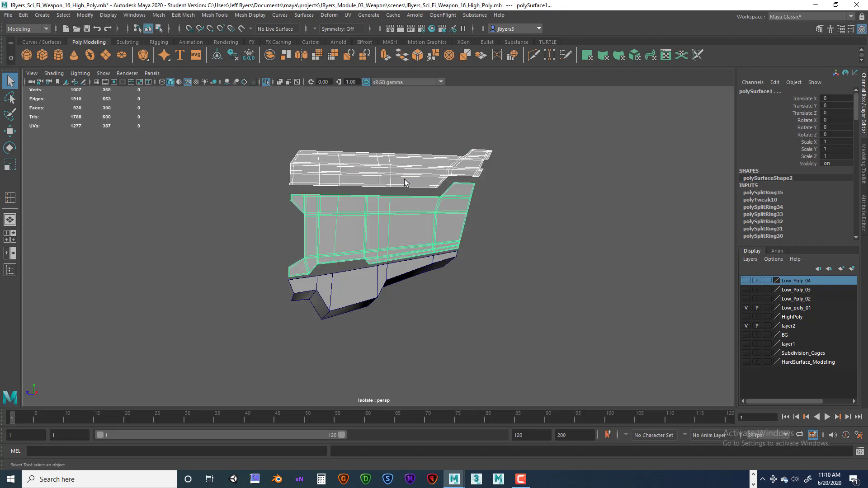
left_click(232, 55)
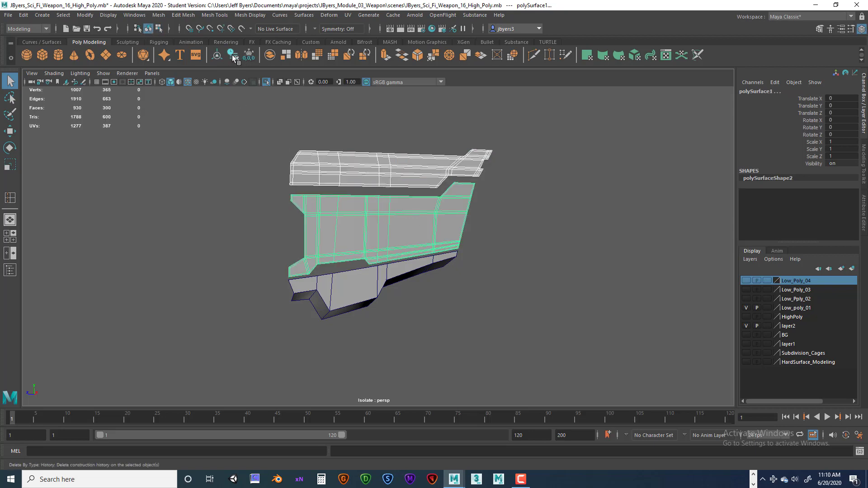
Select the lower side panel beneath the middle one for editing.
scroll(442, 244, "up", 2)
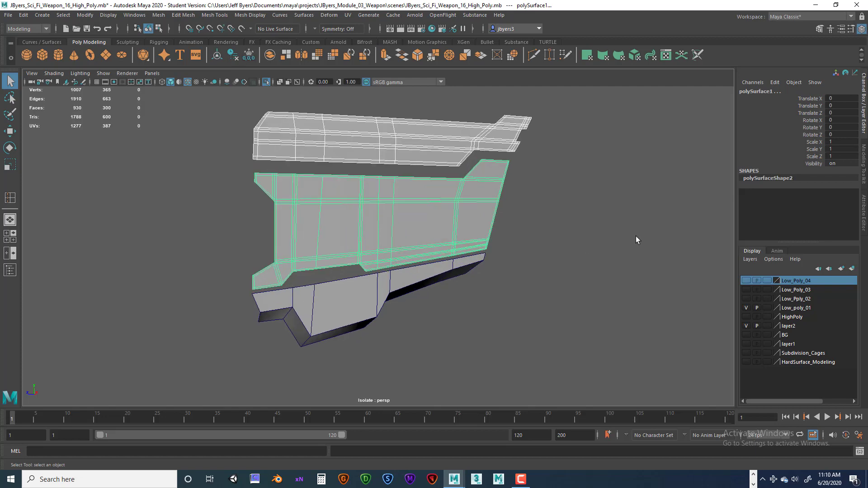
left_click_drag(403, 255, 453, 219, "alt")
scroll(487, 253, "up", 5)
scroll(454, 226, "down", 2)
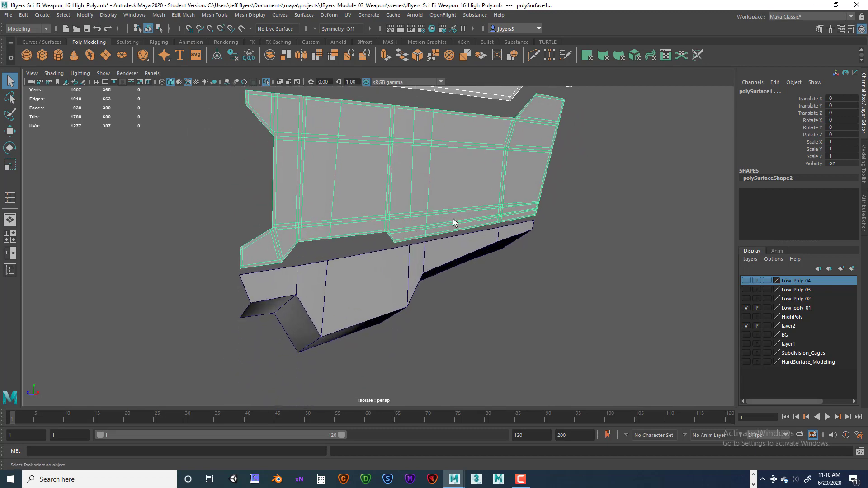
left_click(400, 274)
left_click_drag(400, 274, 426, 257, "alt")
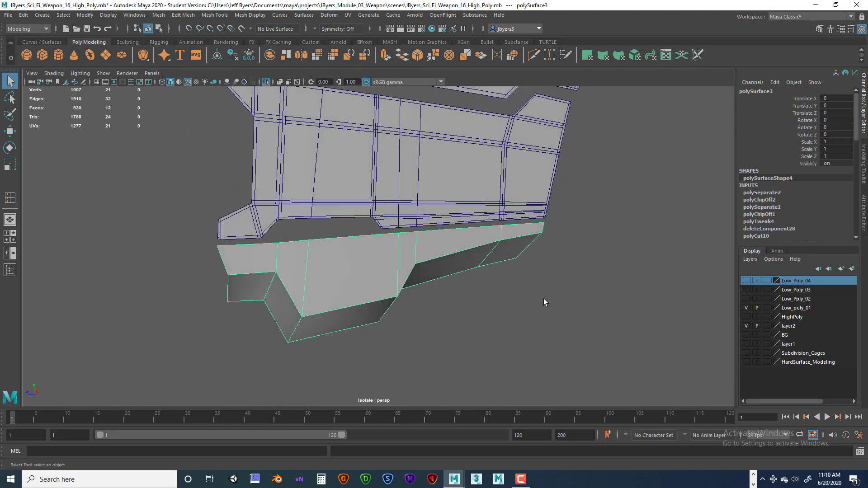